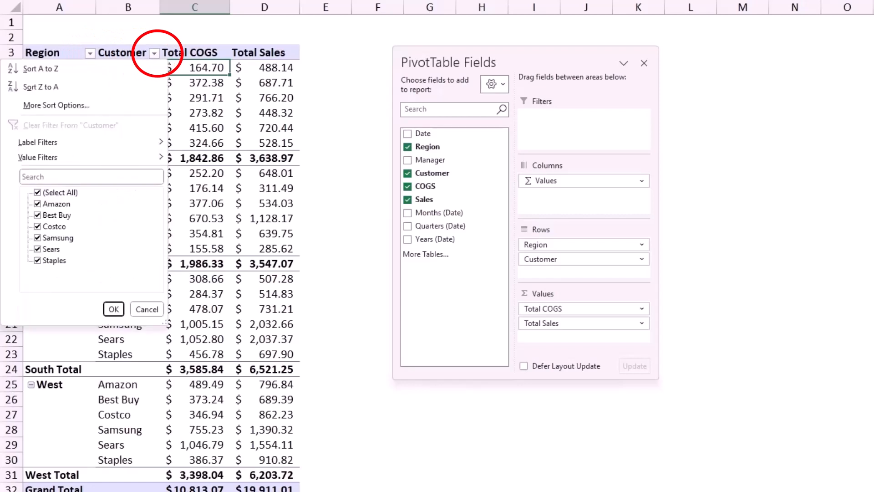
# Step: Turn on AutoFilter for the pivot table's headers from cell E4, just outside the table
pyautogui.press('Escape')
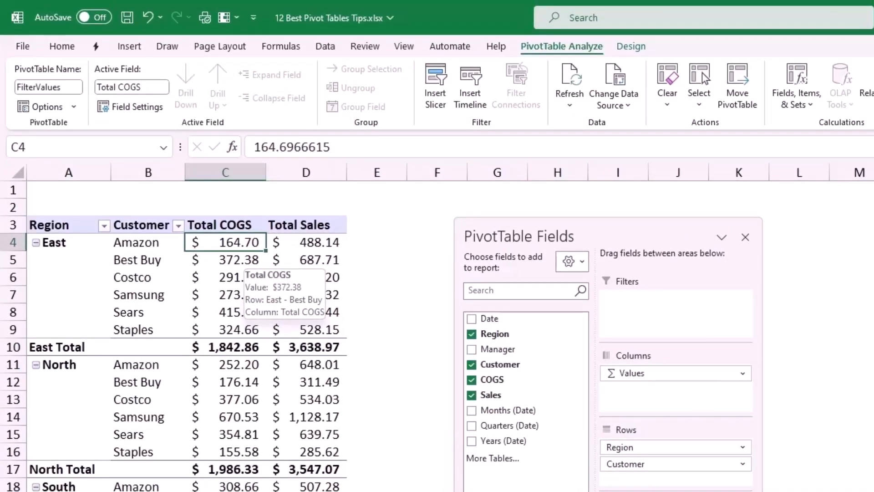
pyautogui.click(377, 243)
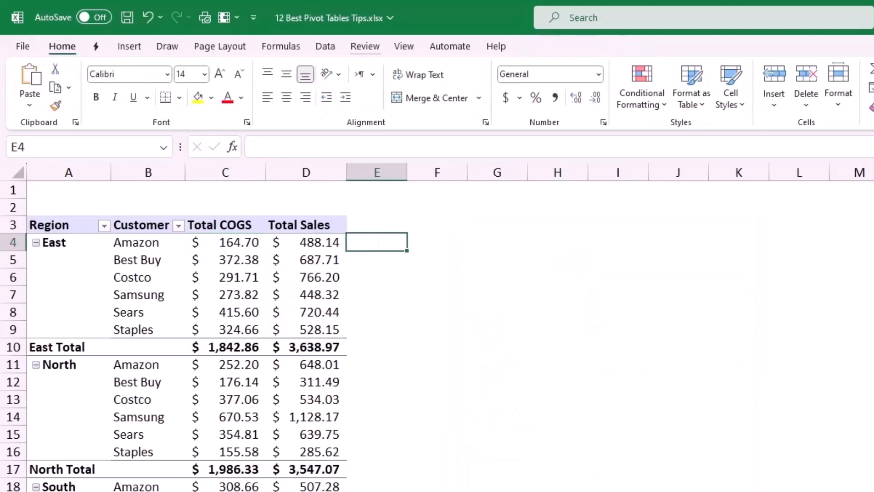
pyautogui.click(326, 46)
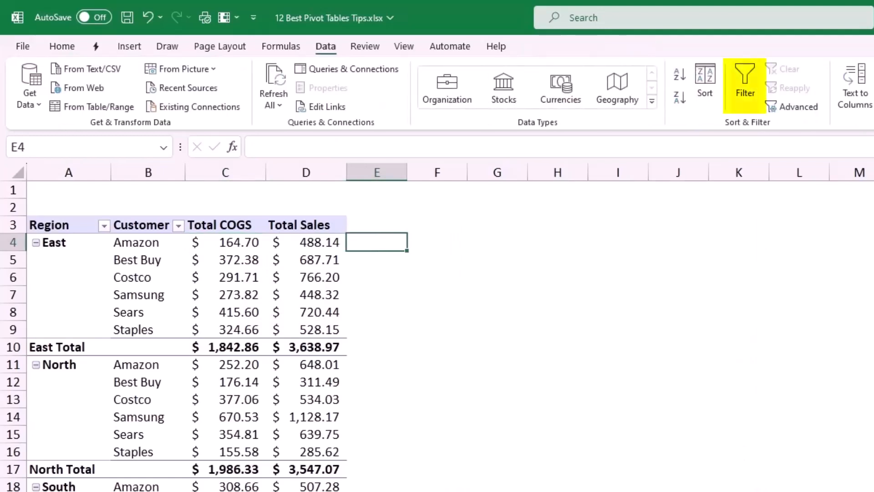
pyautogui.hotkey('ctrl', 'shift', 'l')
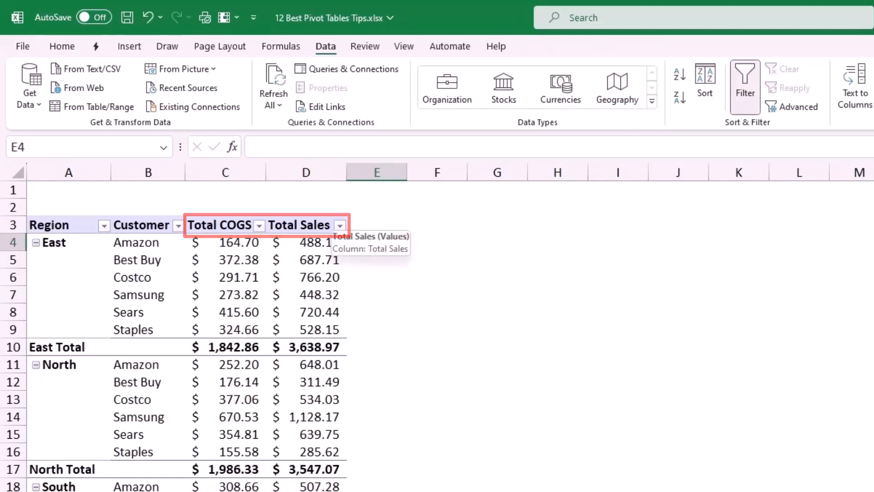
# Step: Filter the Total Sales column to show only rows with values greater than 500
pyautogui.click(340, 225)
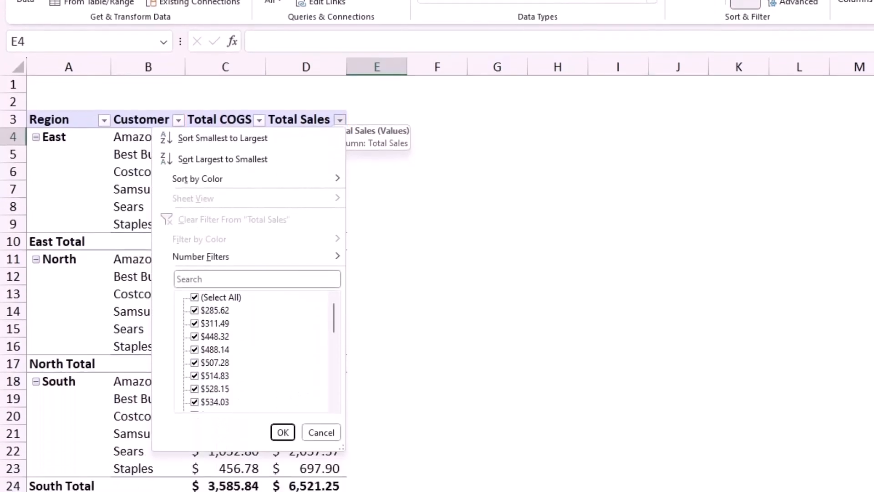
pyautogui.moveTo(255, 207)
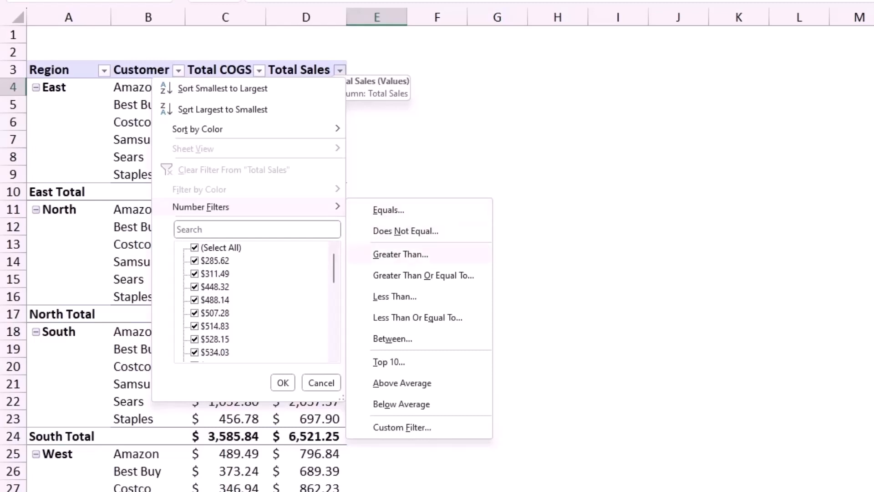
pyautogui.click(400, 254)
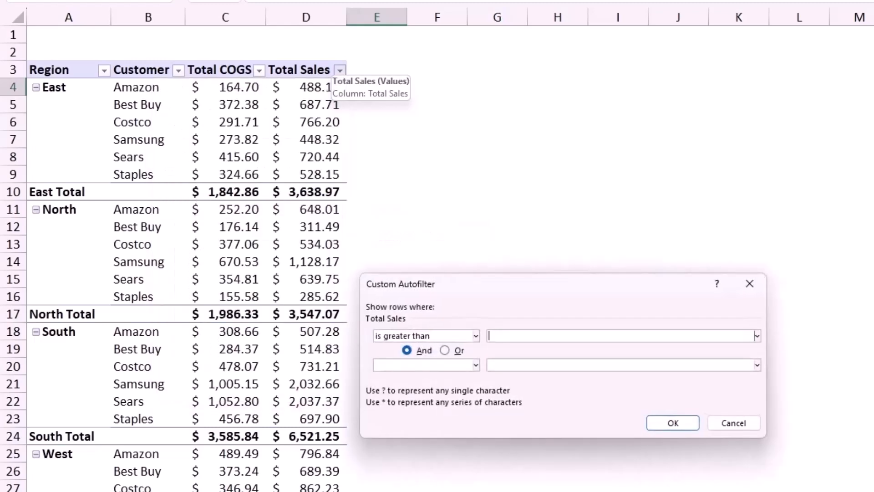
pyautogui.write('500')
pyautogui.press('Return')
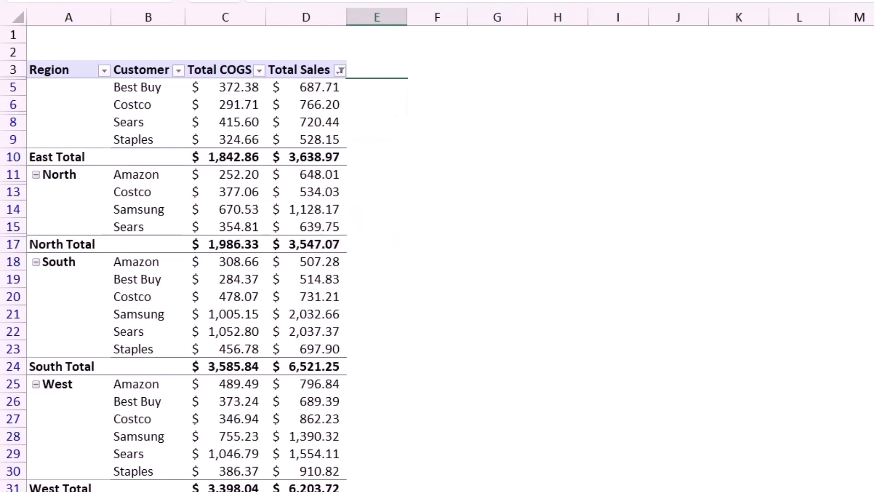
# Step: Clear the number filter from the Total Sales column, keeping all of its values selected
pyautogui.click(341, 69)
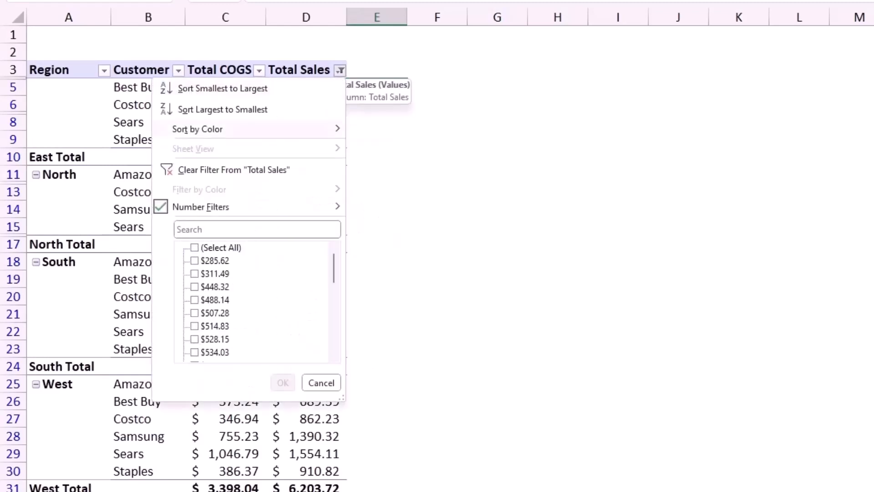
pyautogui.click(205, 170)
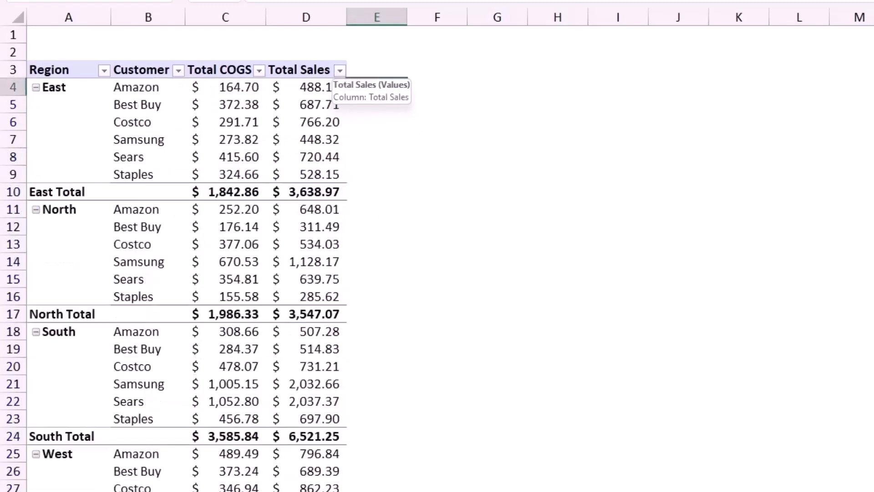
pyautogui.click(306, 105)
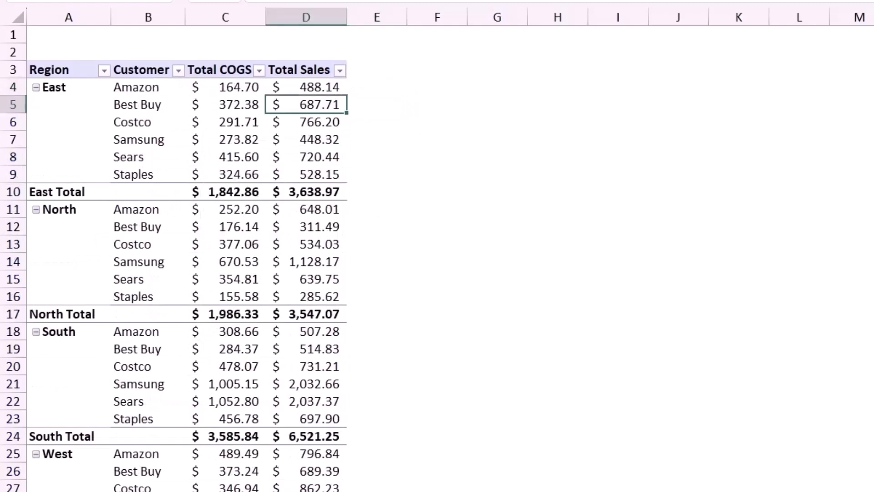
pyautogui.click(339, 70)
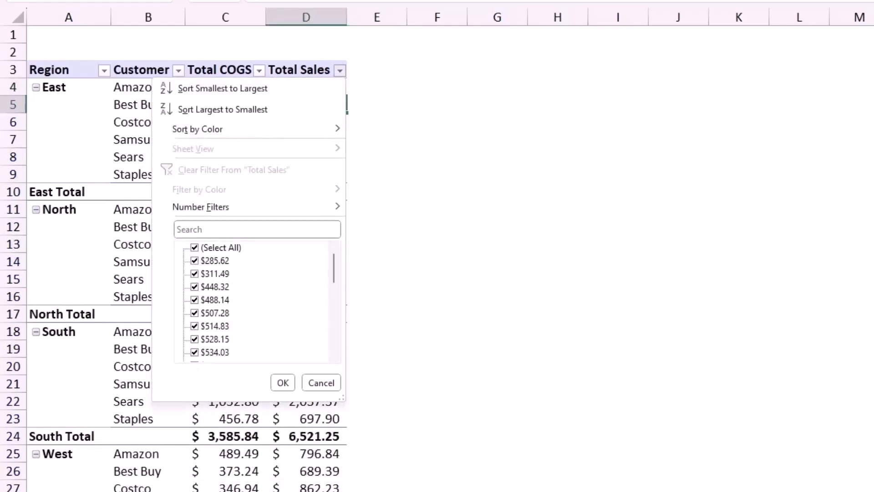
pyautogui.click(282, 383)
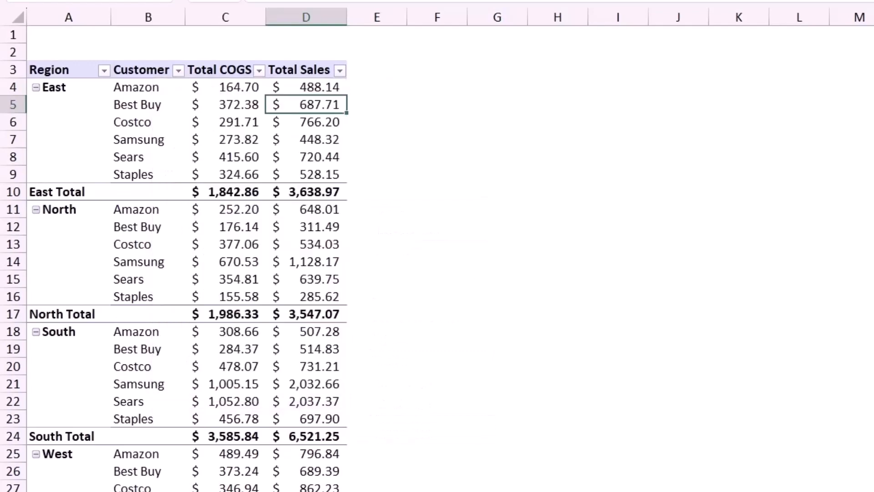
# Step: View the Customer column's filter options and turn off AutoFilter from cell E4
pyautogui.click(179, 70)
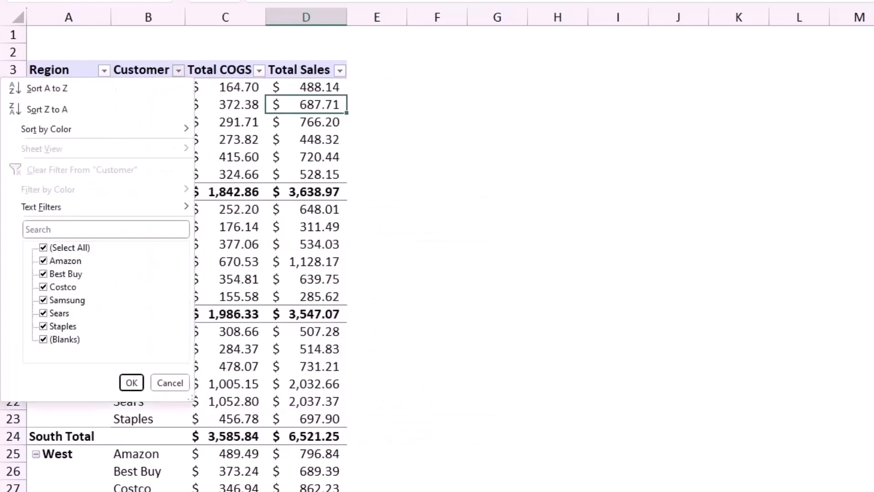
pyautogui.click(377, 87)
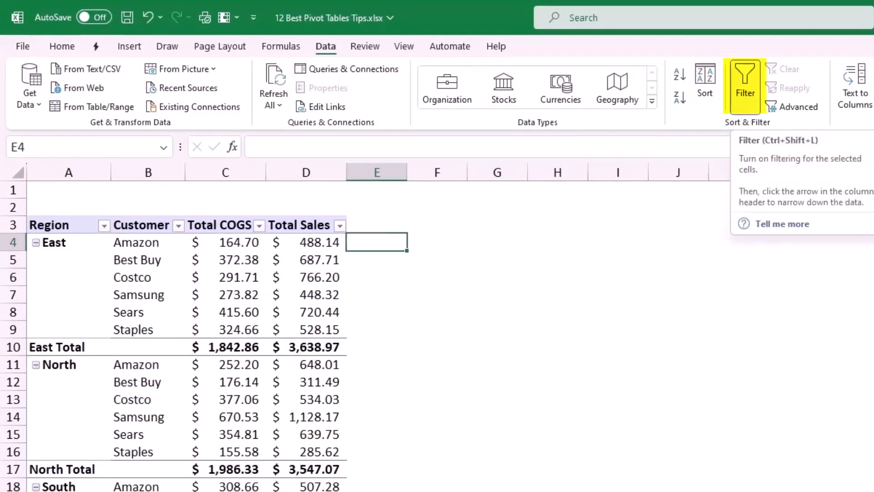
pyautogui.click(745, 86)
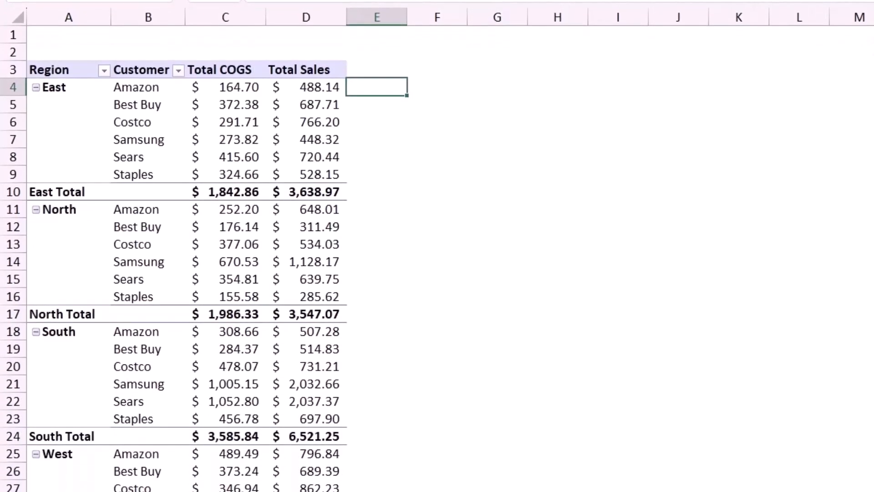
# Step: Apply a value filter to the Customer field, showing items for which Total Sales is greater than 500
pyautogui.click(178, 225)
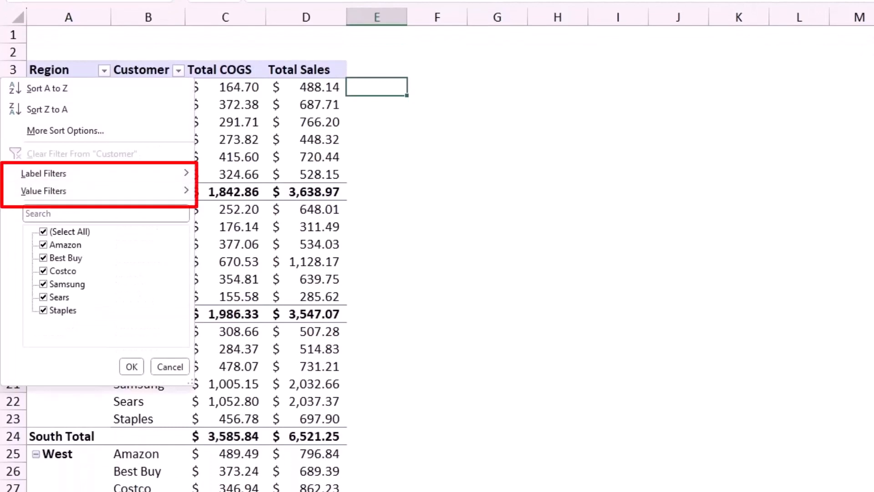
pyautogui.moveTo(103, 173)
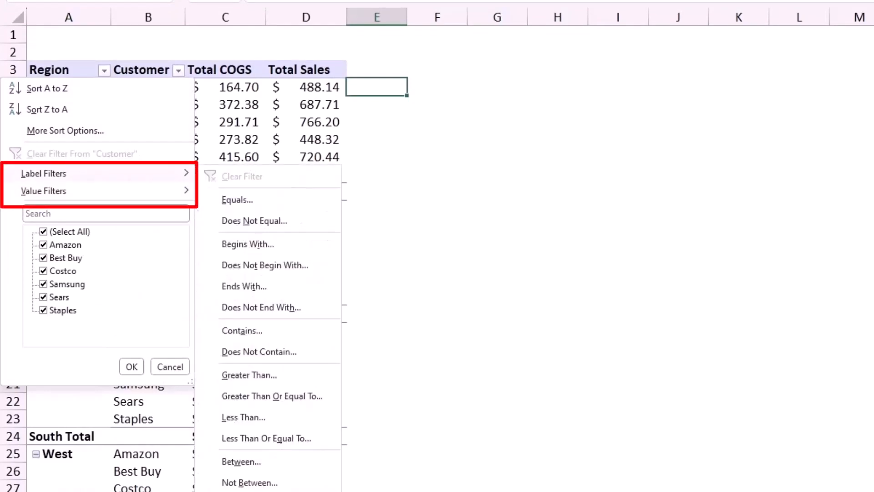
pyautogui.moveTo(104, 191)
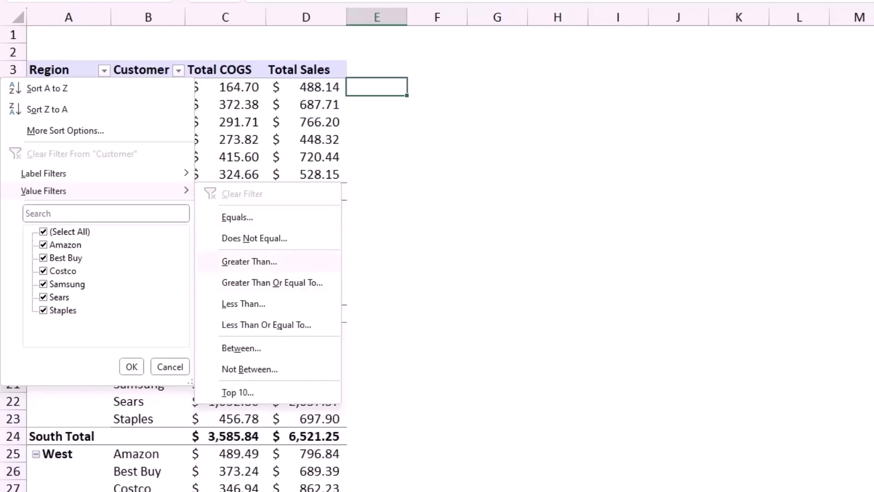
pyautogui.click(249, 261)
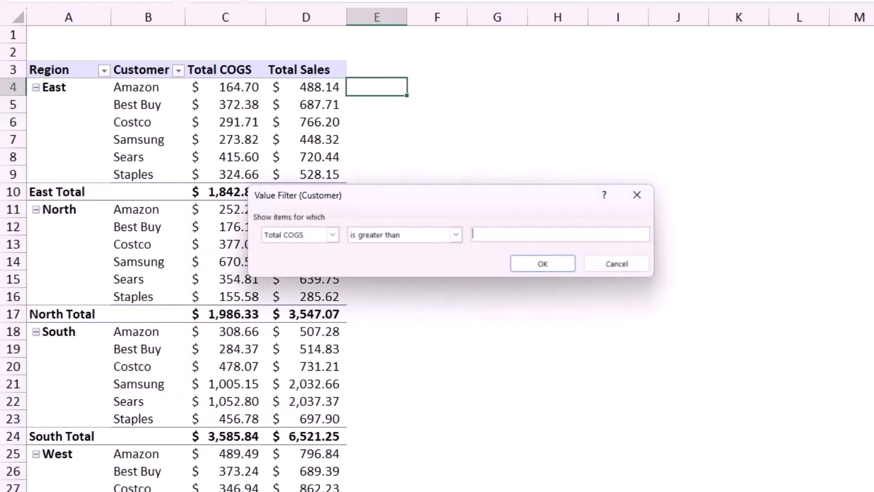
pyautogui.click(332, 235)
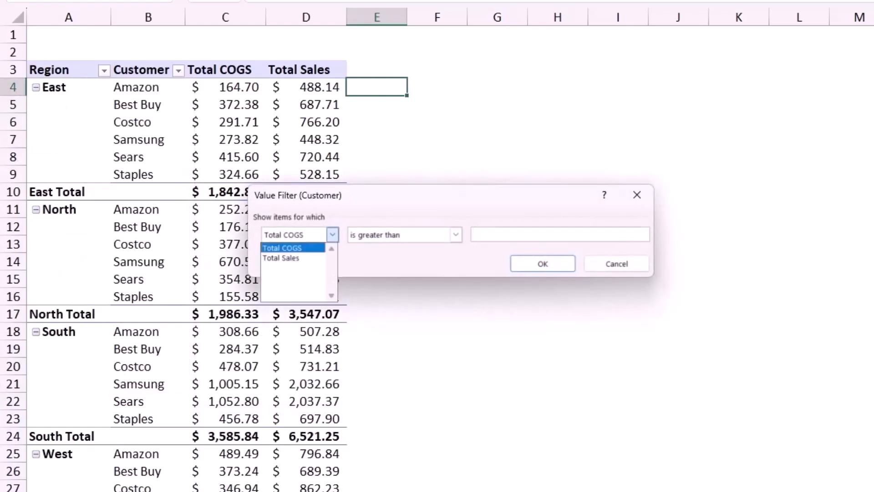
pyautogui.press('Return')
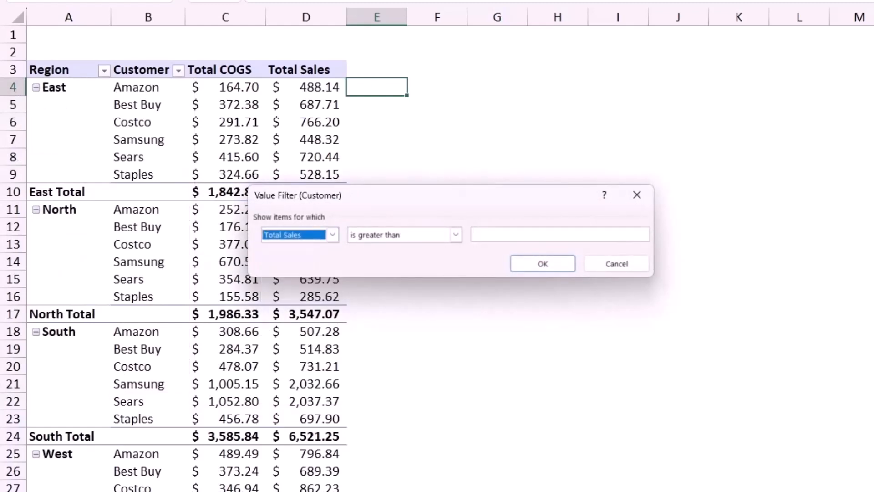
pyautogui.click(510, 234)
pyautogui.write('500')
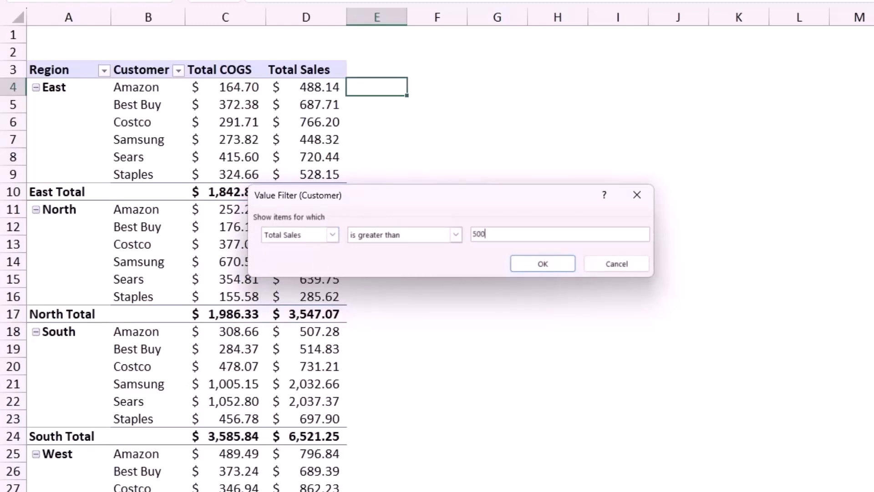
pyautogui.press('Return')
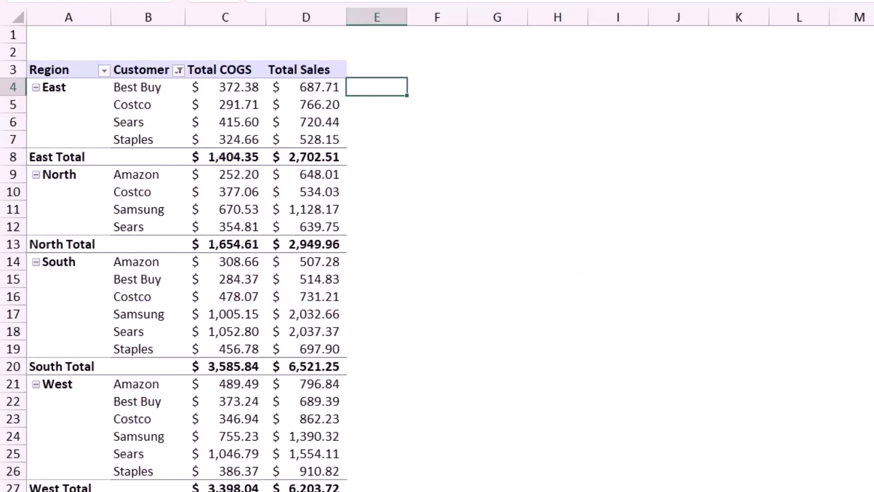
# Step: Clear the value filter from the Customer field
pyautogui.click(178, 71)
pyautogui.click(82, 154)
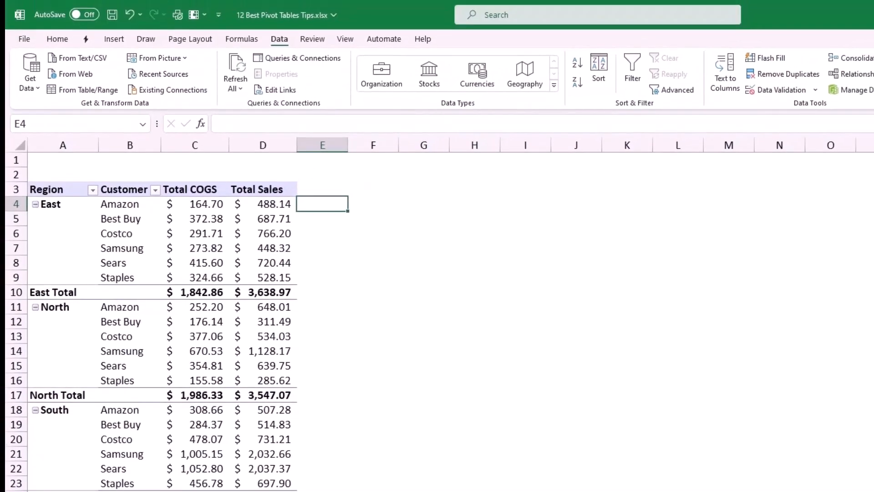
# Step: Hide the expand and collapse buttons beside the region names in the pivot table
pyautogui.click(64, 204)
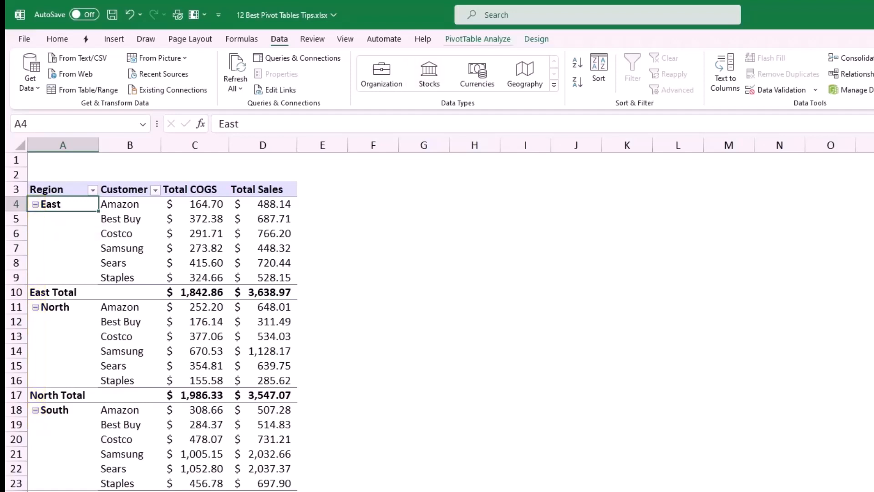
pyautogui.click(478, 39)
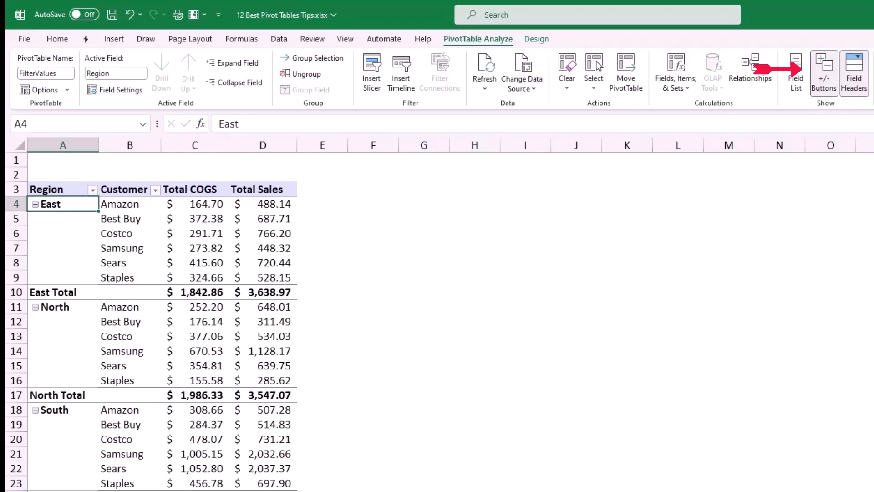
pyautogui.click(824, 73)
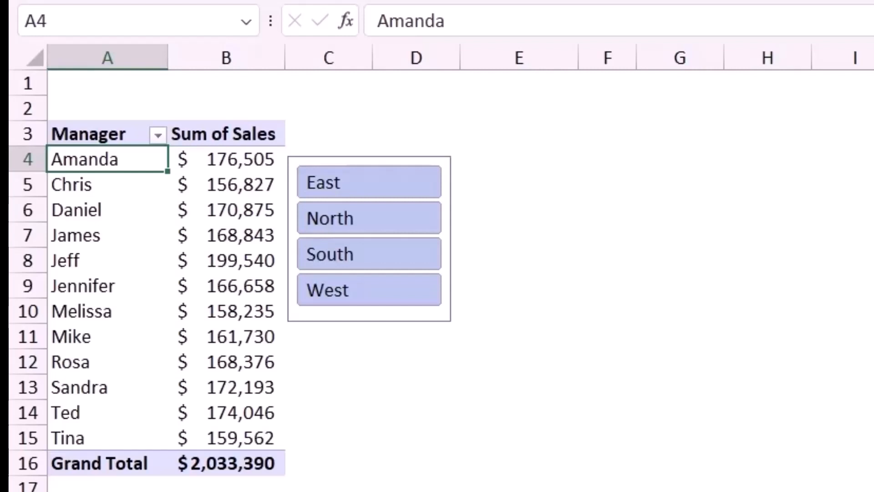
# Step: Use the region slicer to filter the manager sales by East and by North, and reselect all four regions
pyautogui.click(369, 182)
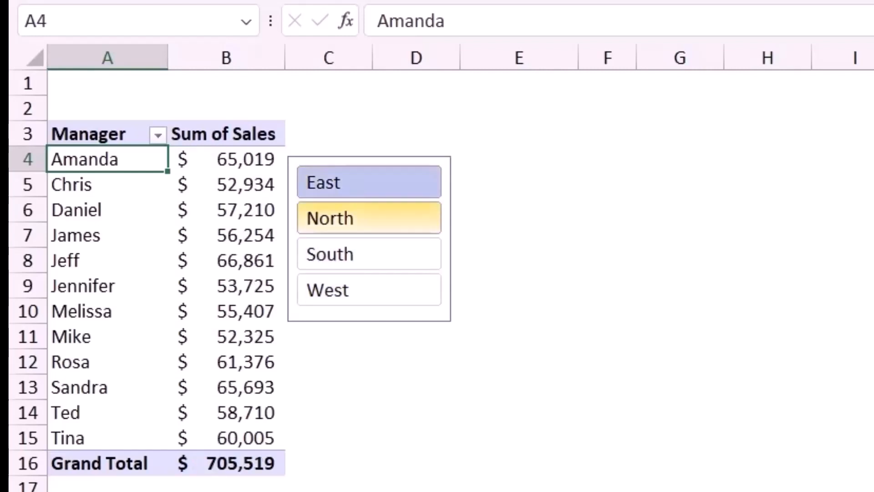
pyautogui.click(369, 218)
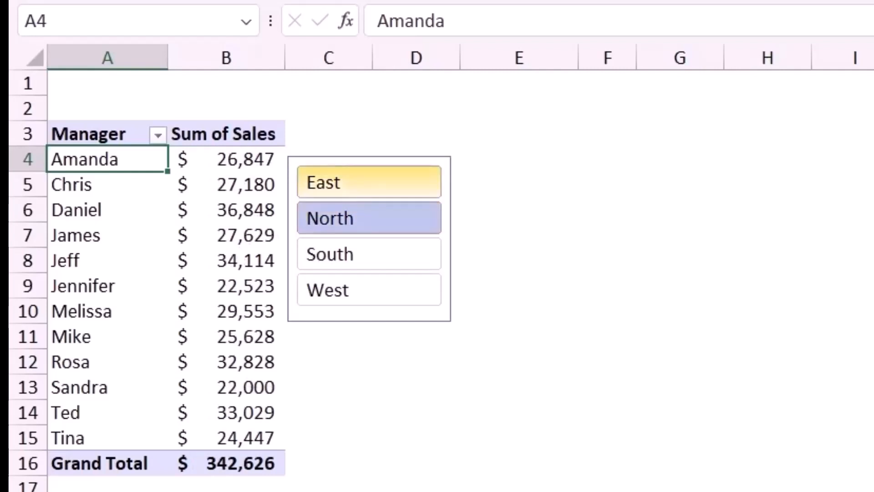
pyautogui.moveTo(369, 182); pyautogui.dragTo(369, 290)
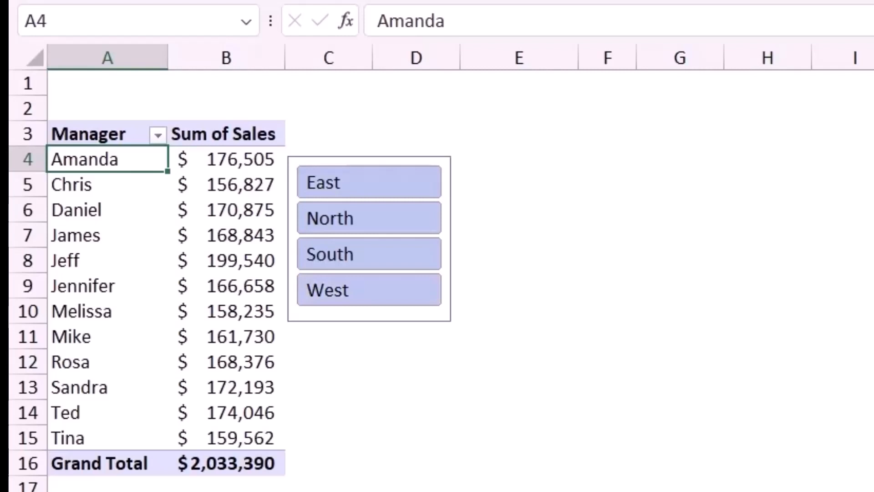
# Step: Copy the manager sales pivot table in A3:B16 to a new location starting at cell E5
pyautogui.moveTo(100, 134); pyautogui.dragTo(228, 463)
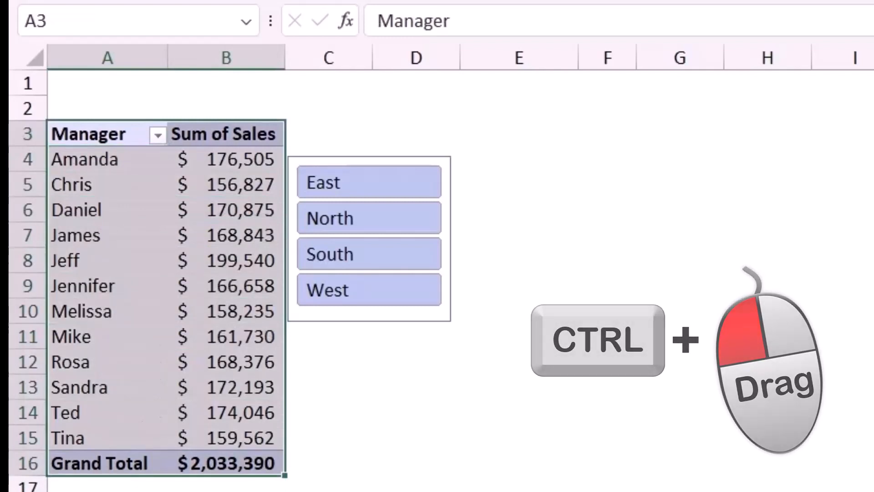
pyautogui.moveTo(285, 451); pyautogui.dragTo(633, 490)
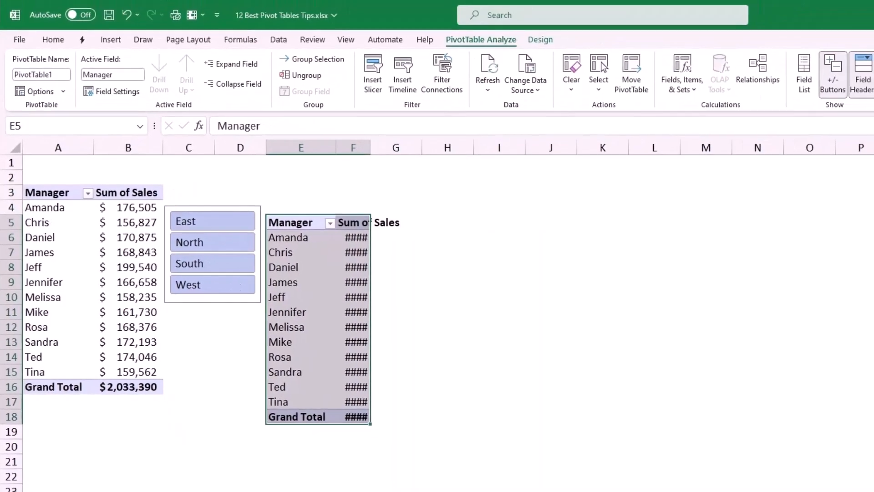
# Step: Add Region as the report filter of the copied pivot table, remove its Sales and Manager fields, and close the field list
pyautogui.click(293, 238)
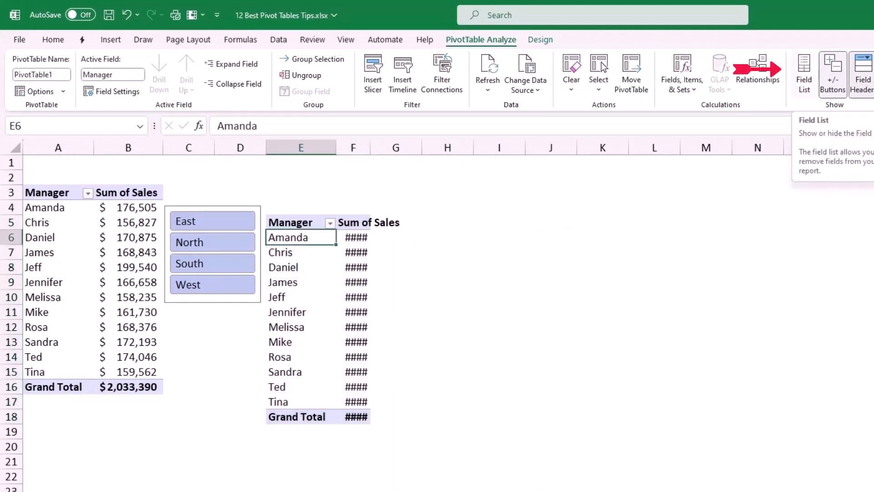
pyautogui.click(804, 75)
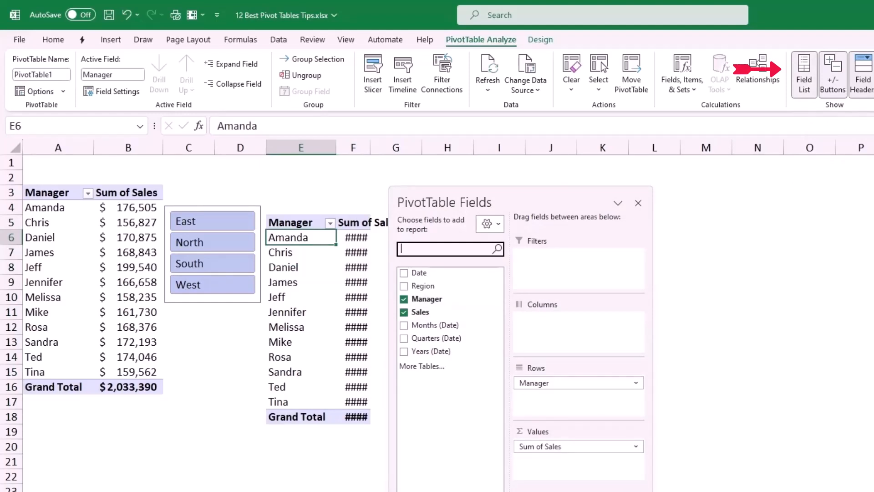
pyautogui.moveTo(424, 286); pyautogui.dragTo(565, 264)
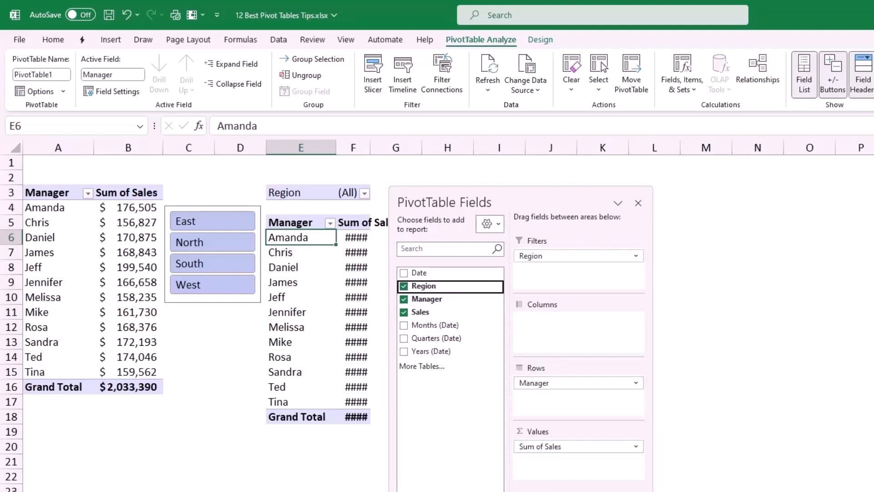
pyautogui.moveTo(578, 446); pyautogui.dragTo(701, 437)
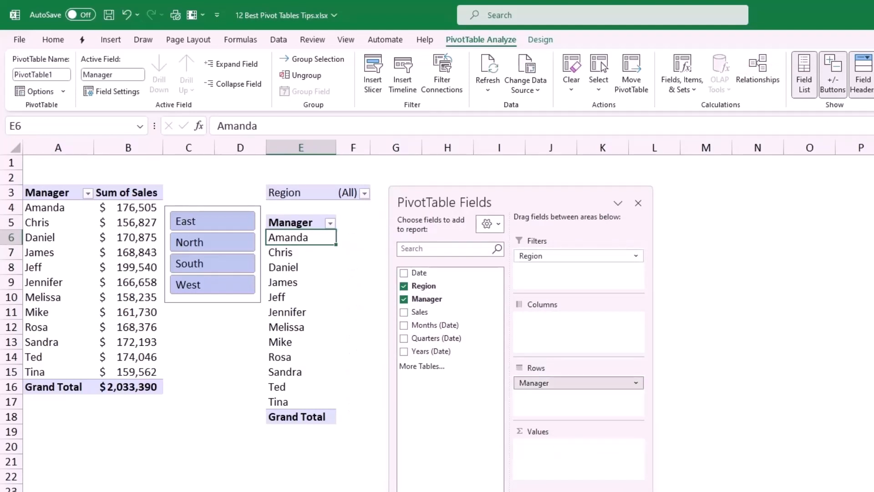
pyautogui.moveTo(578, 382); pyautogui.dragTo(706, 371)
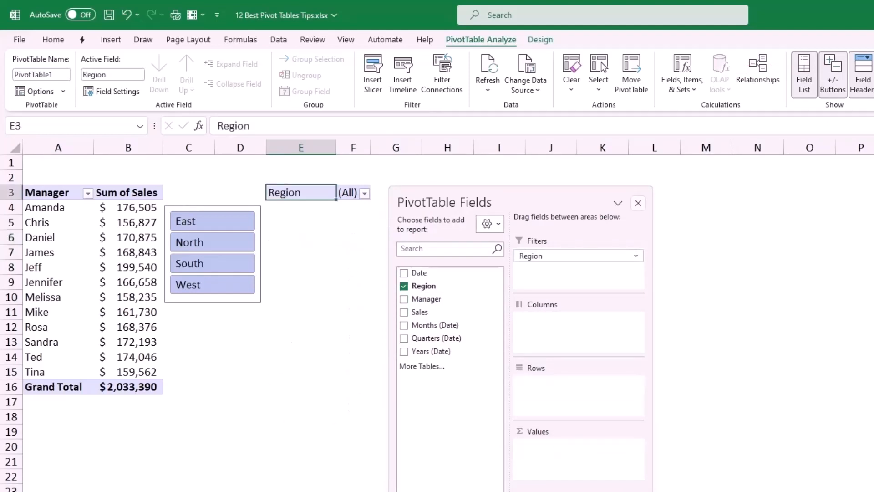
pyautogui.click(638, 203)
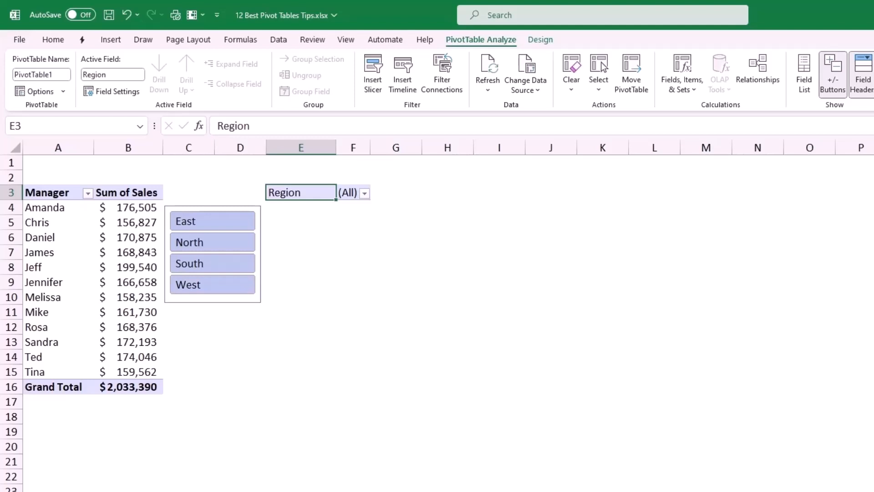
# Step: Clear the style of the Region filter pivot table and move the region slicer over cell E3, leaving the filter arrow in F3 exposed
pyautogui.click(541, 40)
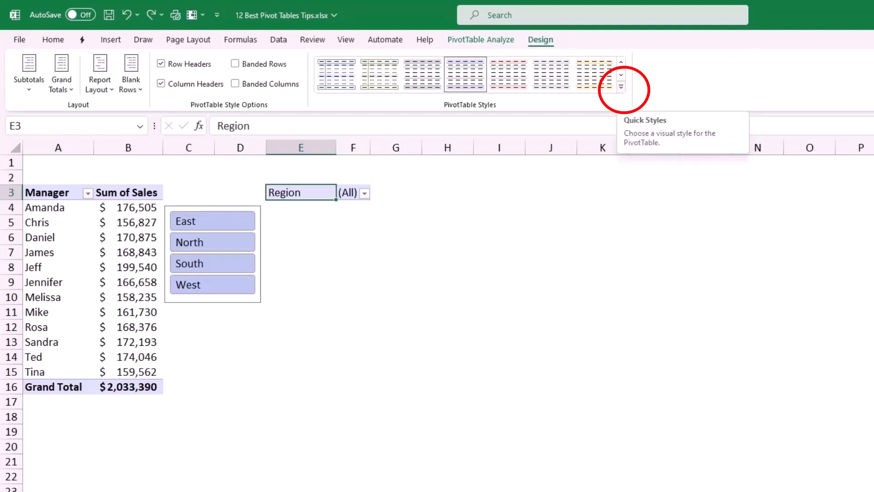
pyautogui.click(621, 86)
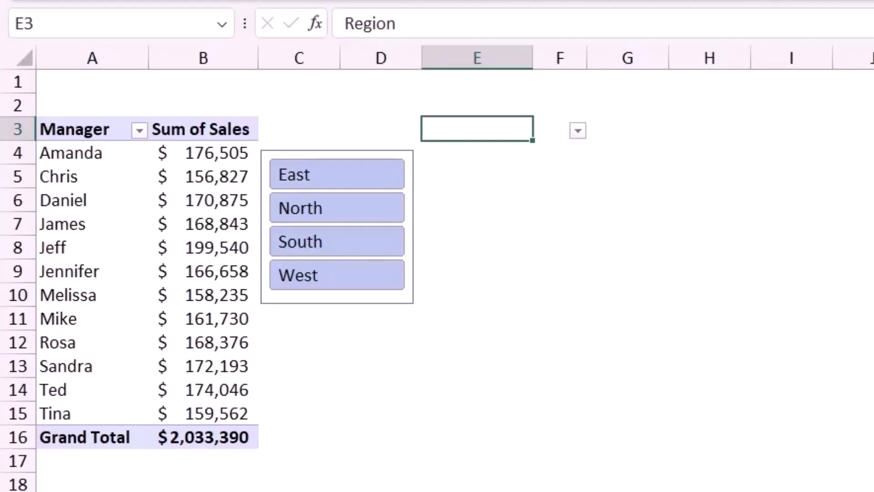
pyautogui.moveTo(337, 153); pyautogui.dragTo(491, 123)
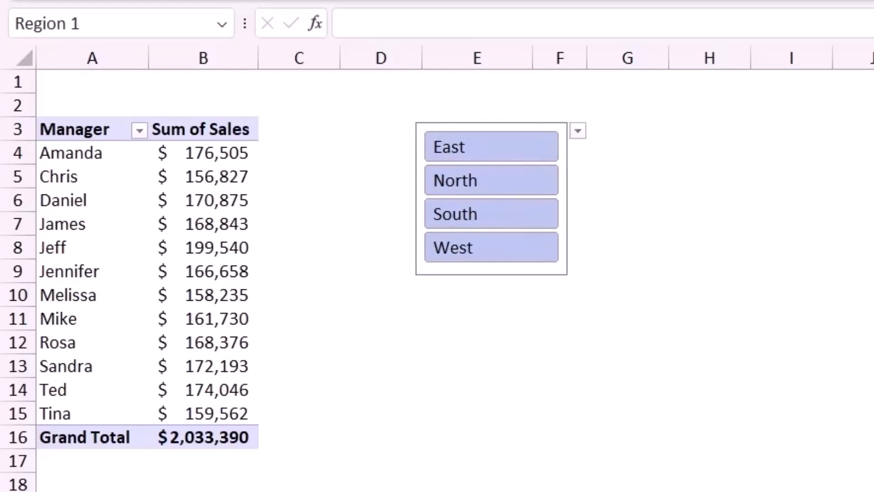
pyautogui.moveTo(492, 123); pyautogui.dragTo(491, 122)
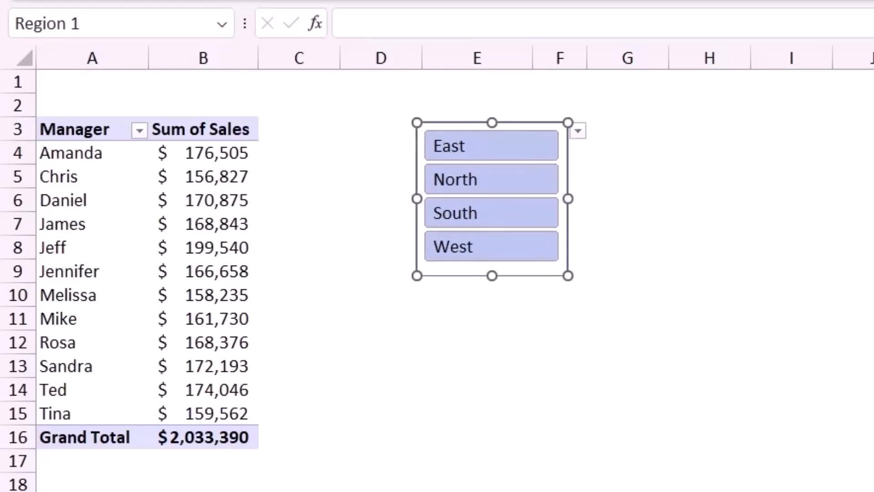
pyautogui.click(560, 437)
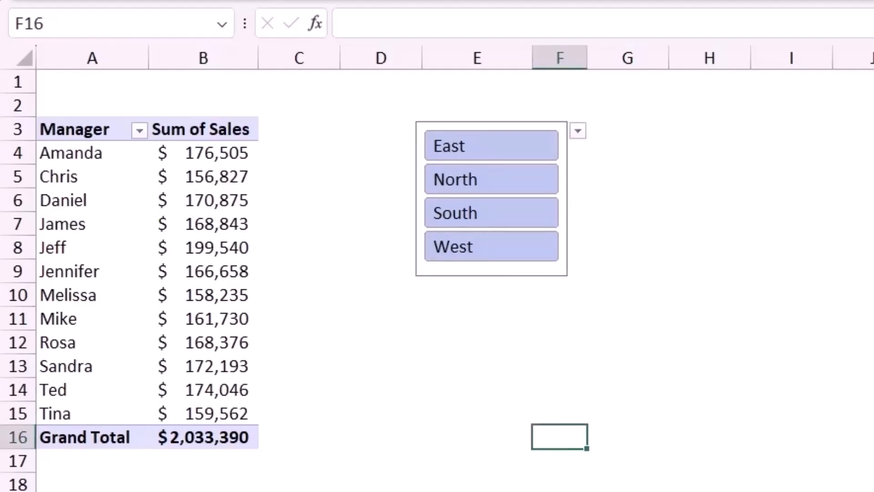
# Step: Filter the manager sales by East and by South with the Region filter beside the slicer, and reselect all four regions in the slicer
pyautogui.click(577, 130)
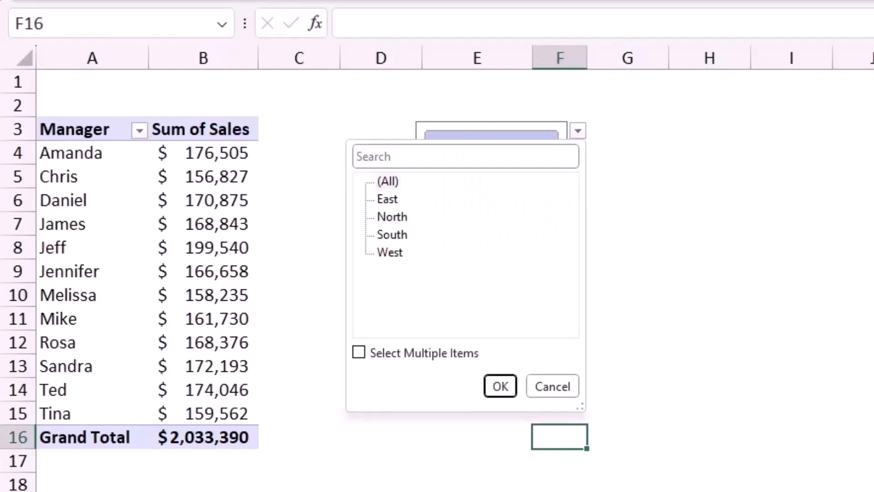
pyautogui.click(388, 200)
pyautogui.click(501, 386)
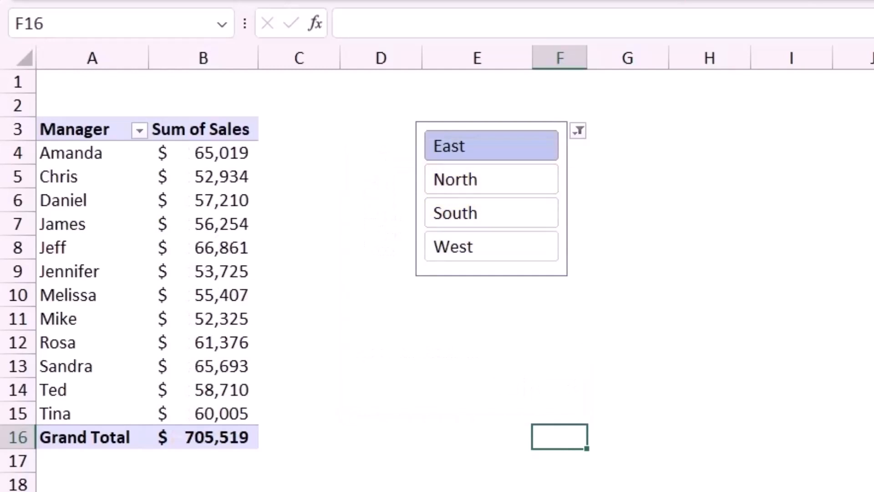
pyautogui.click(577, 131)
pyautogui.click(392, 235)
pyautogui.click(501, 386)
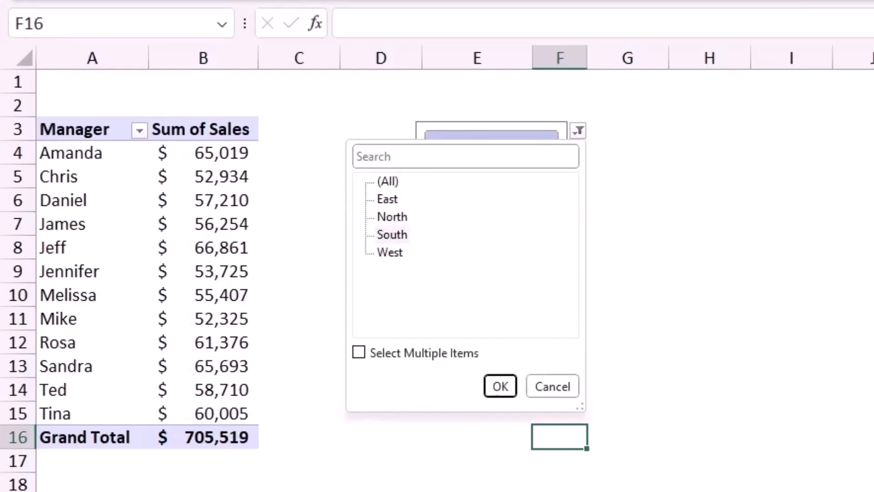
pyautogui.click(392, 235)
pyautogui.click(500, 386)
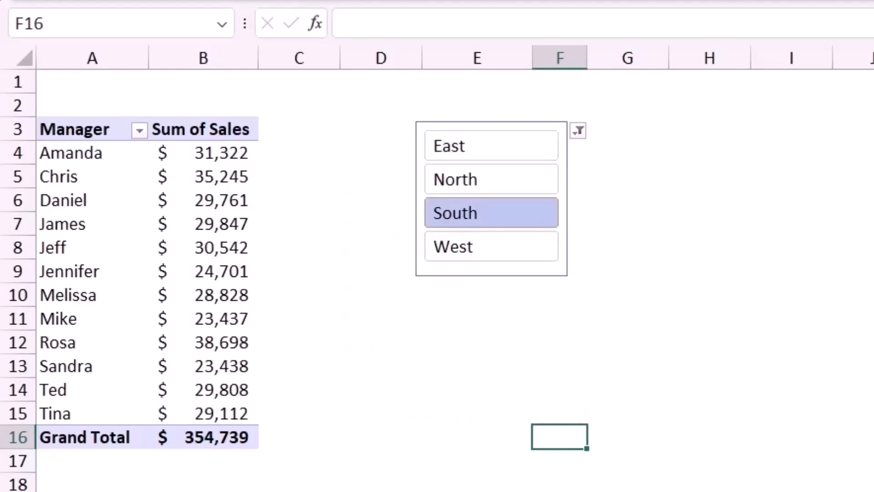
pyautogui.click(492, 146)
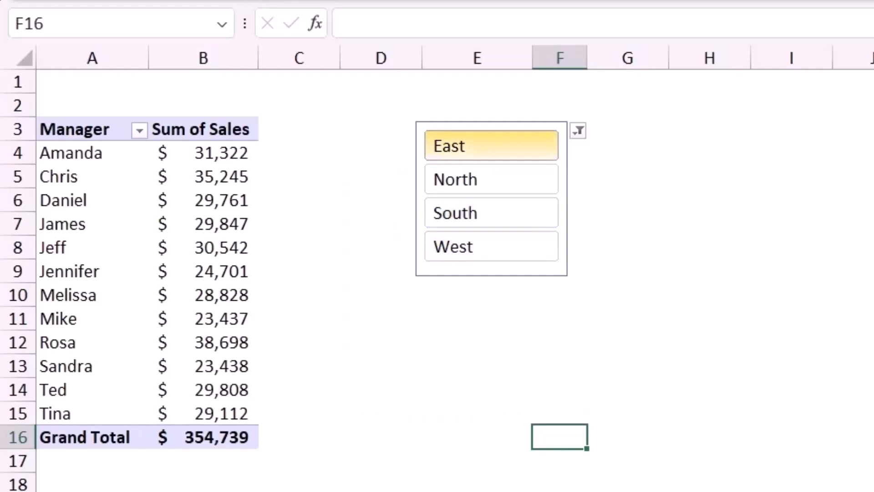
pyautogui.moveTo(491, 145); pyautogui.dragTo(492, 247)
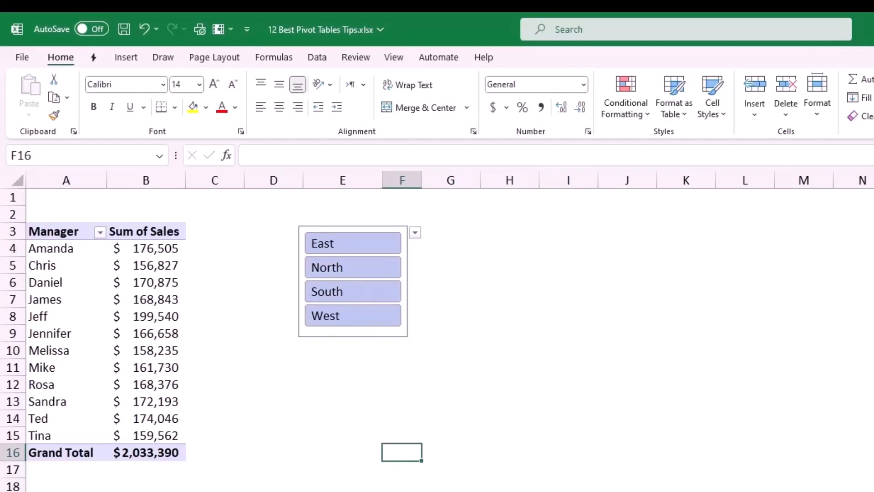
# Step: Open the region slicer's report connections and enlarge the dialog to examine which pivot tables it can filter
pyautogui.click(353, 332)
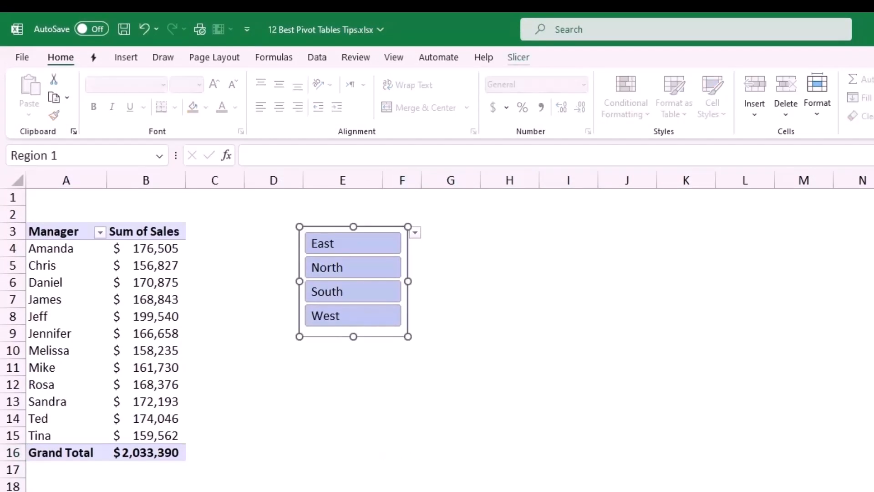
pyautogui.click(518, 57)
pyautogui.click(123, 102)
pyautogui.moveTo(292, 354); pyautogui.dragTo(328, 368)
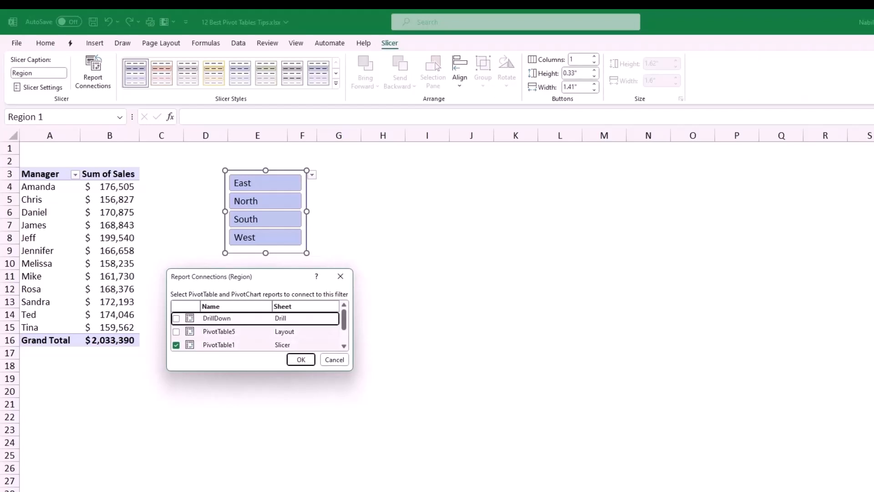
pyautogui.moveTo(260, 370); pyautogui.dragTo(259, 414)
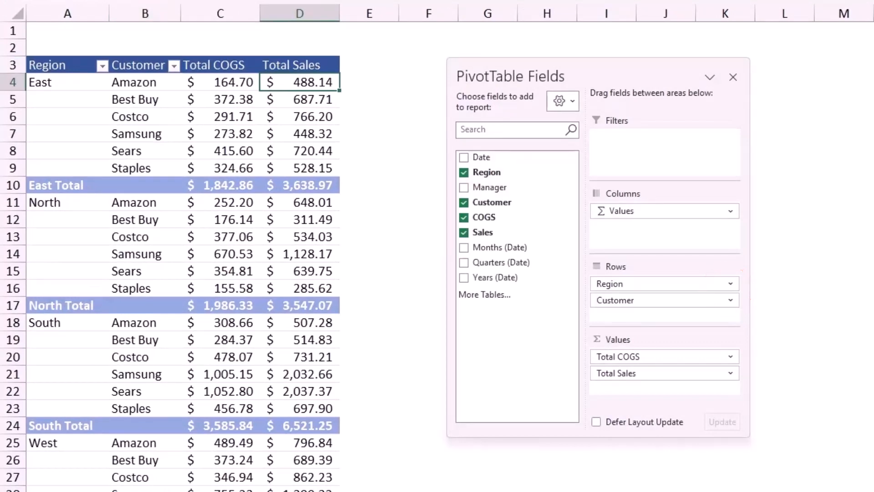
# Step: Give the Region row field custom subtotals using the Sum, Average, Max and Min functions
pyautogui.click(661, 284)
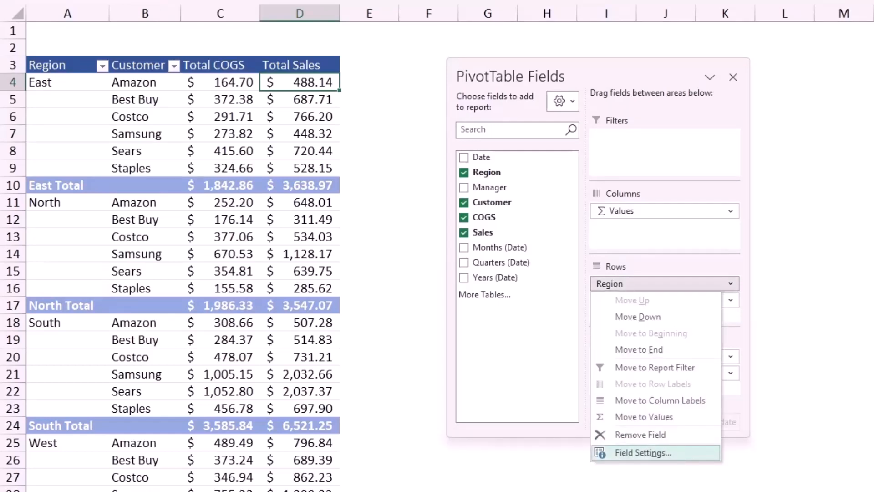
pyautogui.click(643, 452)
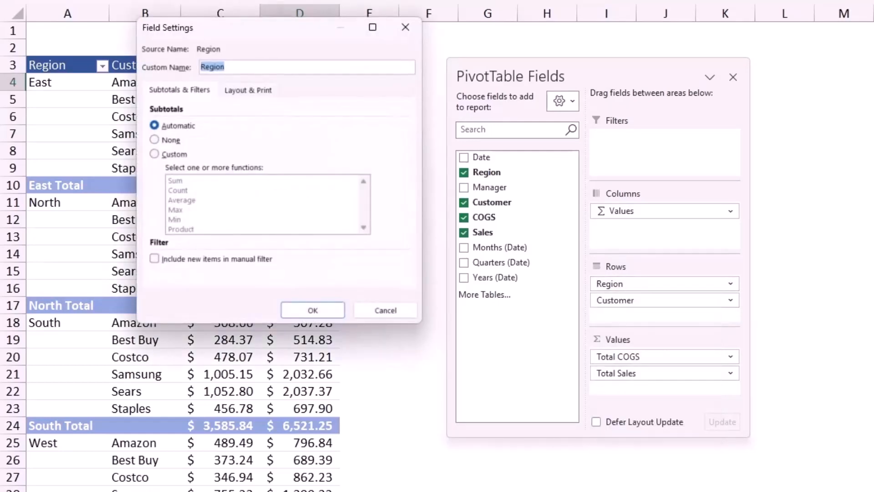
pyautogui.moveTo(191, 28); pyautogui.dragTo(341, 60)
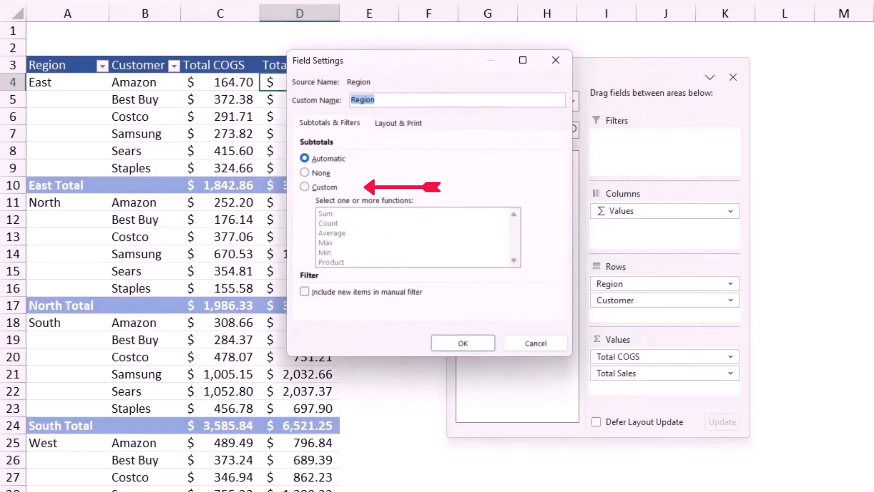
pyautogui.click(305, 187)
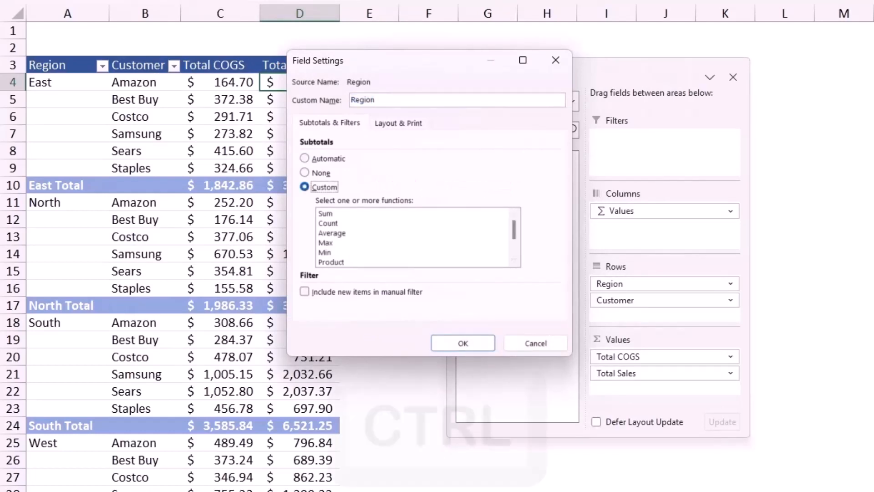
pyautogui.click(326, 214)
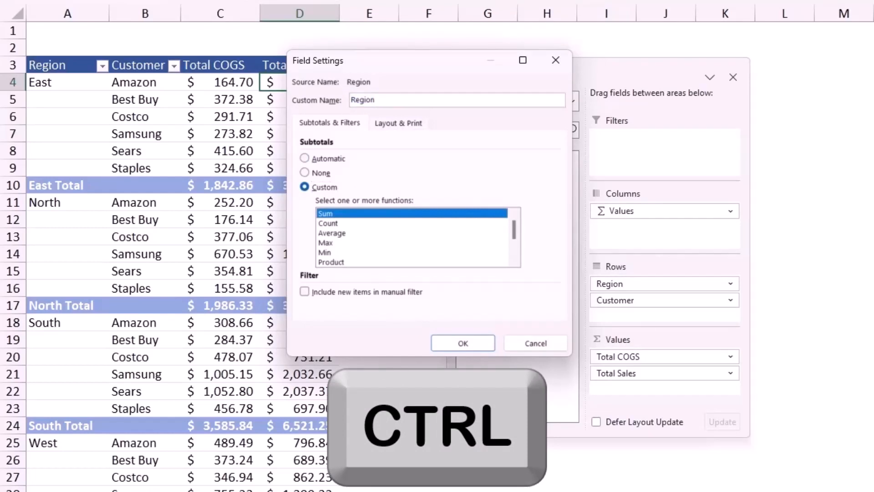
pyautogui.keyDown('ctrl'); pyautogui.click(332, 234); pyautogui.keyUp('ctrl')
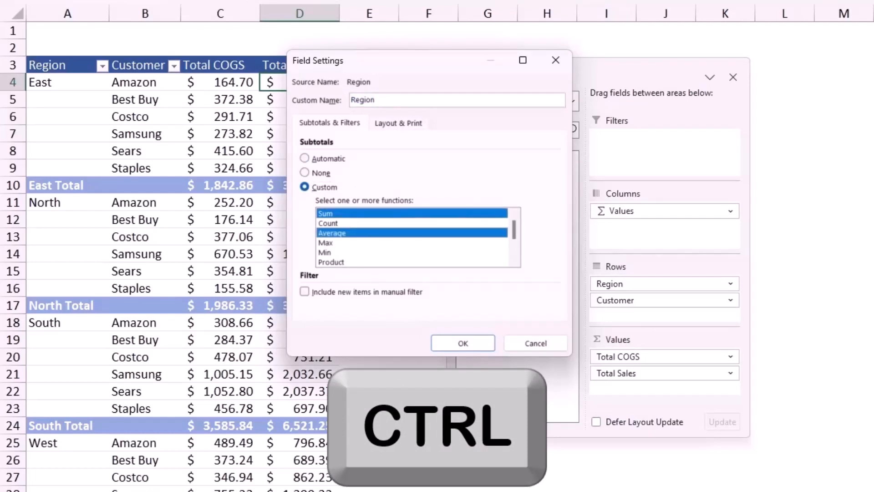
pyautogui.keyDown('ctrl'); pyautogui.click(325, 243); pyautogui.keyUp('ctrl')
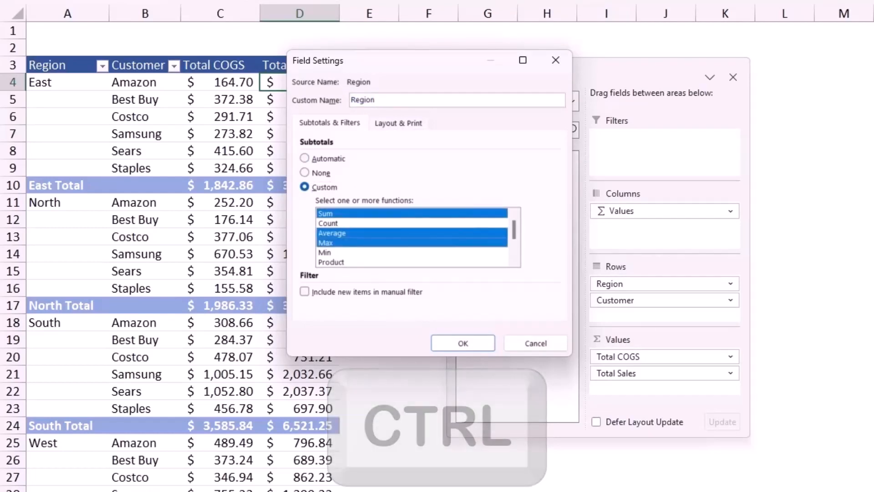
pyautogui.keyDown('ctrl'); pyautogui.click(325, 253); pyautogui.keyUp('ctrl')
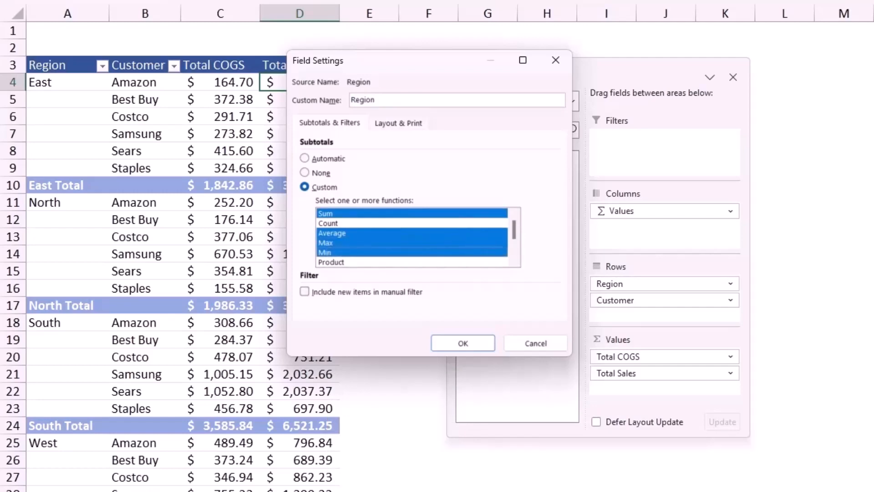
pyautogui.click(463, 343)
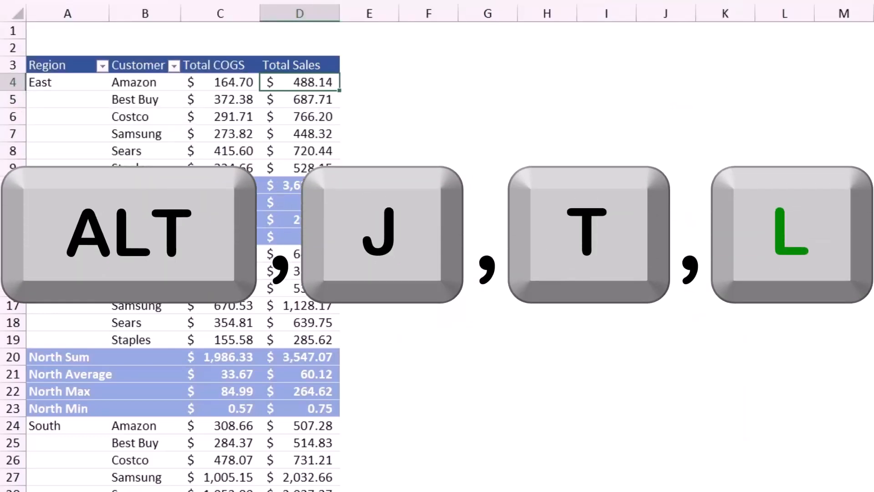
# Step: Hide the PivotTable field list
pyautogui.hotkey('alt', 'j')
pyautogui.press('t')
pyautogui.press('l')
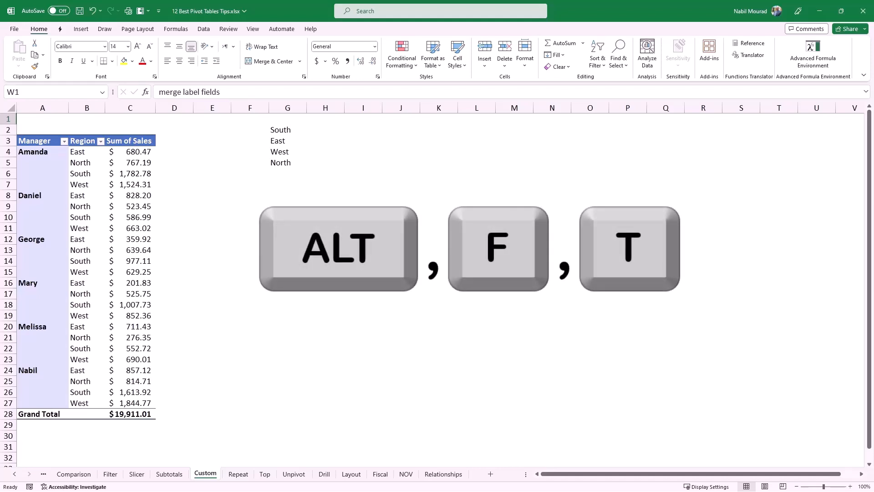
# Step: Open the custom lists editor from the advanced Excel options
pyautogui.hotkey('alt', 'f')
pyautogui.press('t')
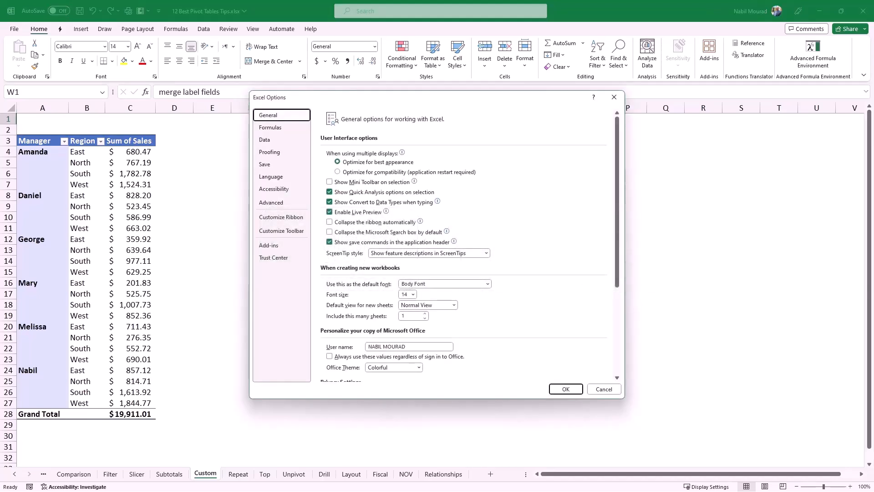
pyautogui.press('a')
pyautogui.press('a')
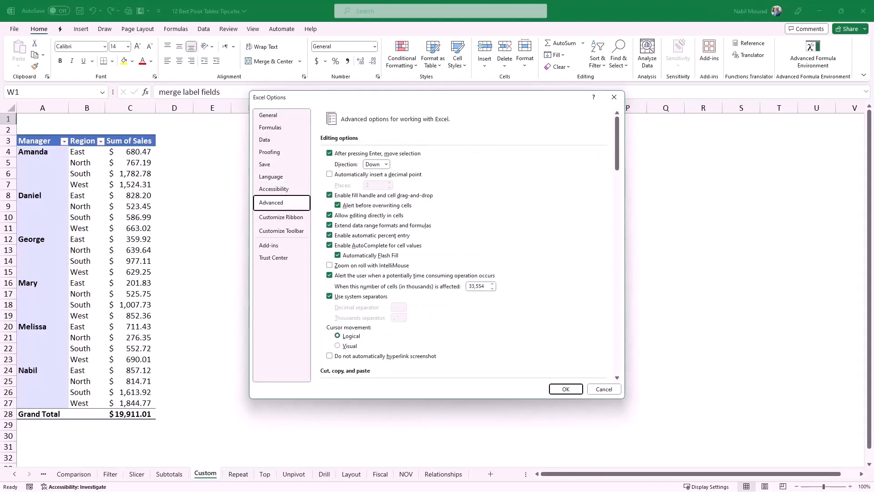
pyautogui.scroll(-15, 464, 246)
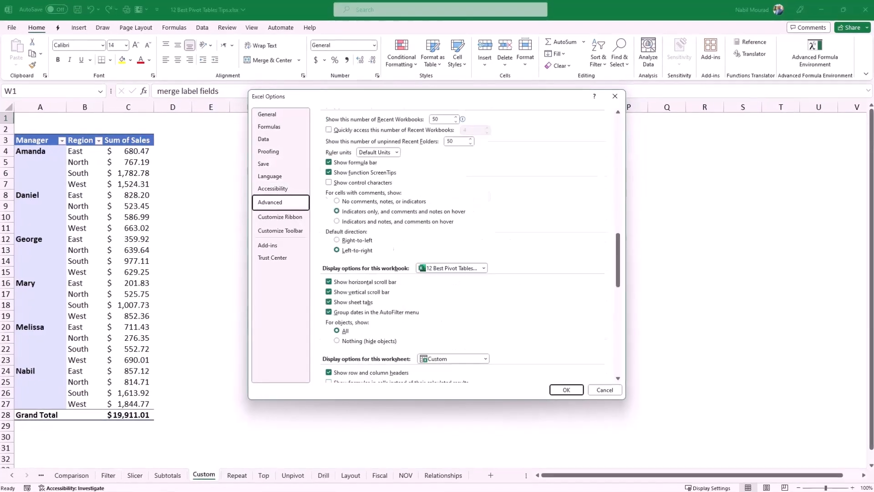
pyautogui.scroll(-10, 465, 246)
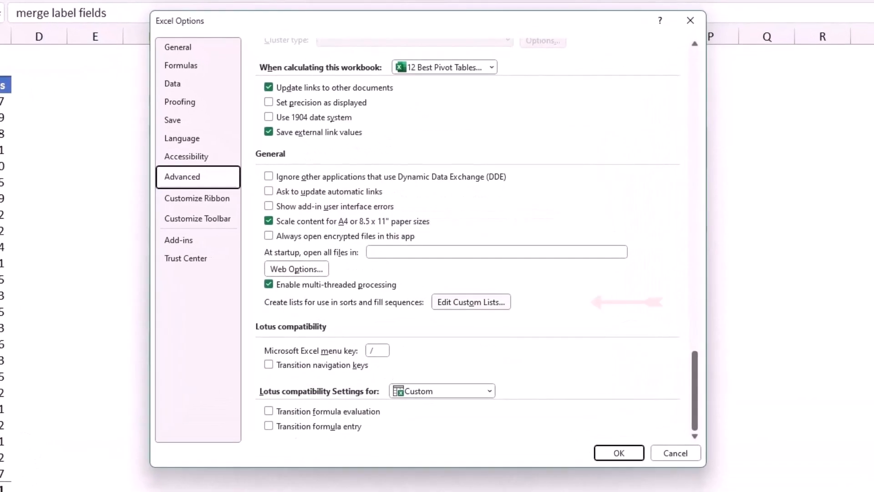
pyautogui.click(472, 302)
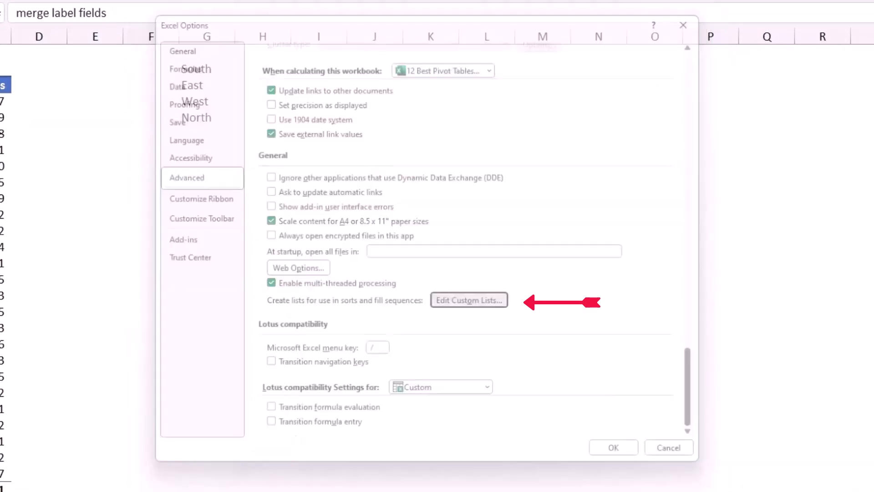
# Step: Import cells G2:G5 as a custom list ordered South, East, West, North, and accept the Excel options
pyautogui.moveTo(182, 93); pyautogui.dragTo(206, 181)
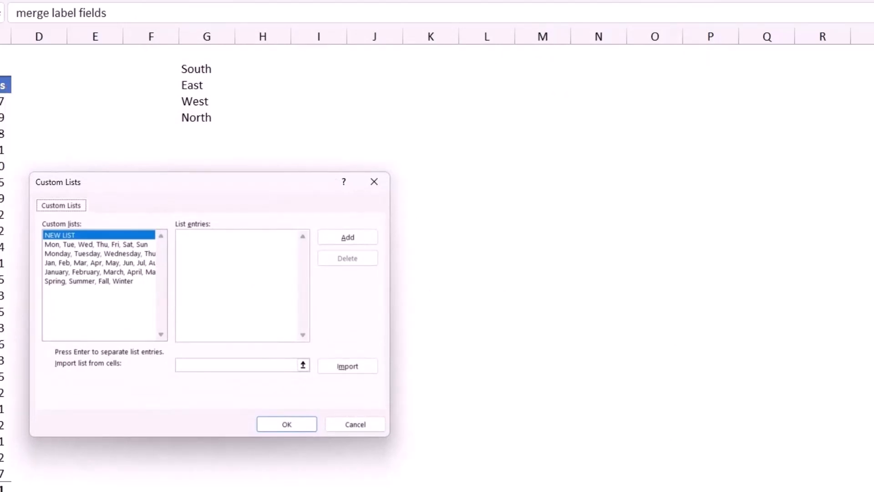
pyautogui.click(237, 365)
pyautogui.moveTo(206, 69); pyautogui.dragTo(210, 118)
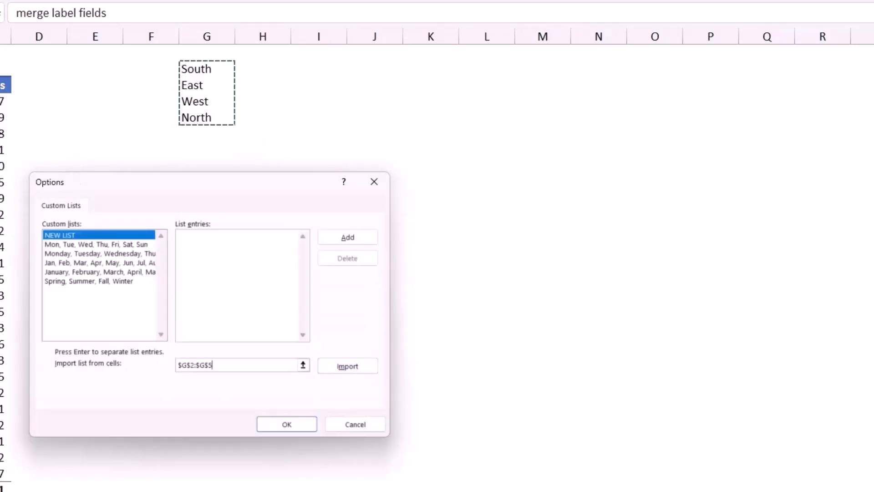
pyautogui.click(347, 366)
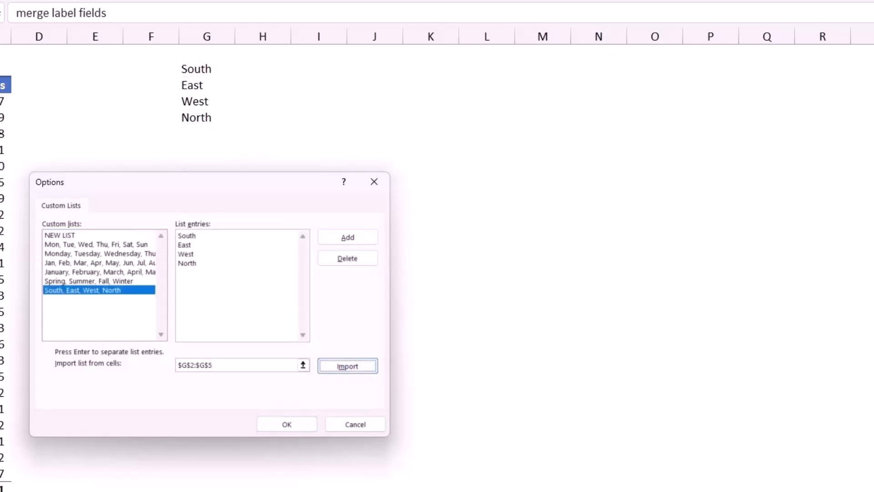
pyautogui.click(287, 424)
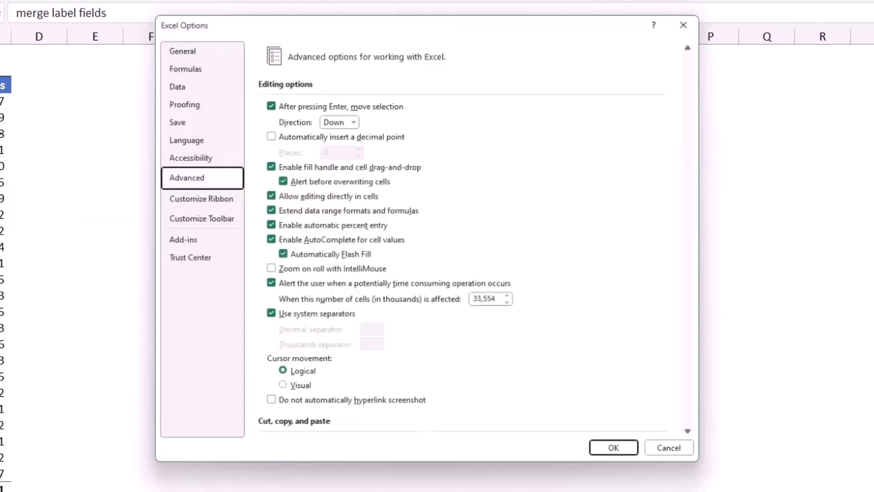
pyautogui.press('Return')
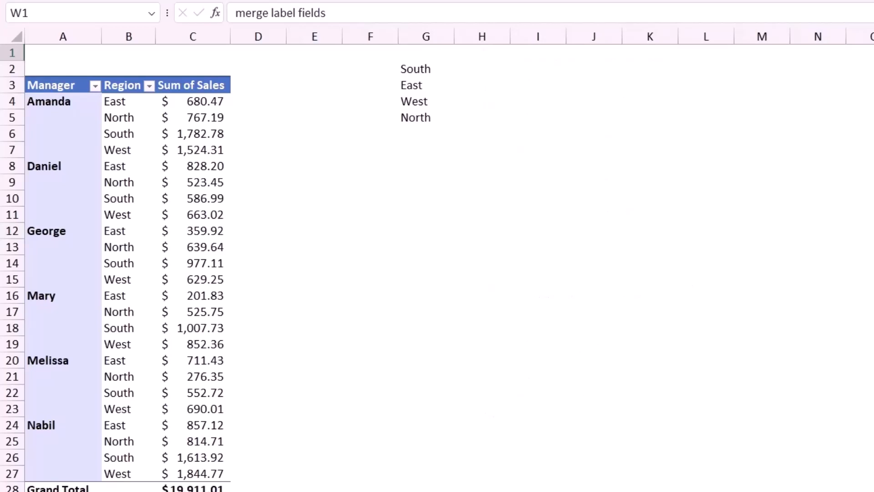
# Step: Try sorting Region ascending with automatic sorting on report updates turned off, and look for the custom order among the first key sort orders
pyautogui.click(149, 86)
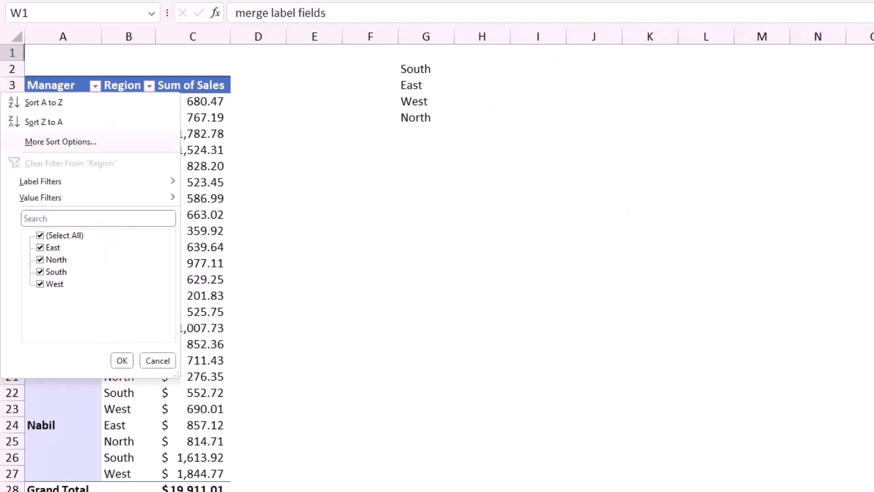
pyautogui.click(60, 142)
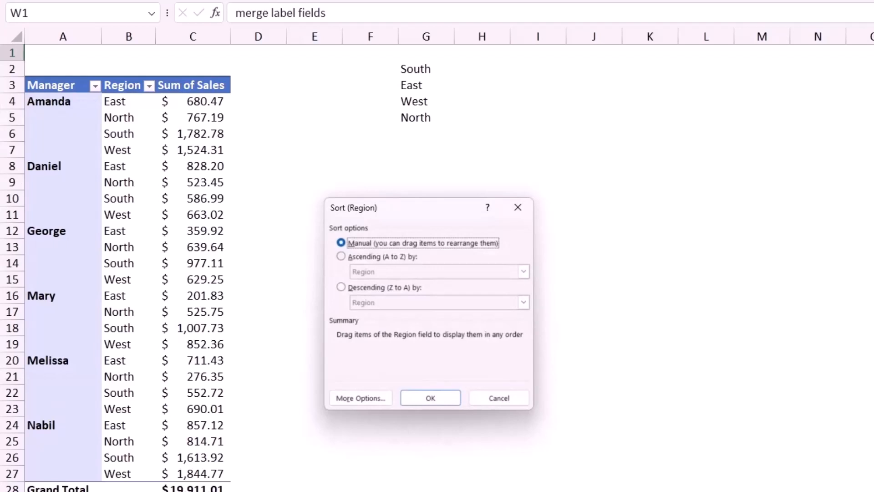
pyautogui.click(341, 256)
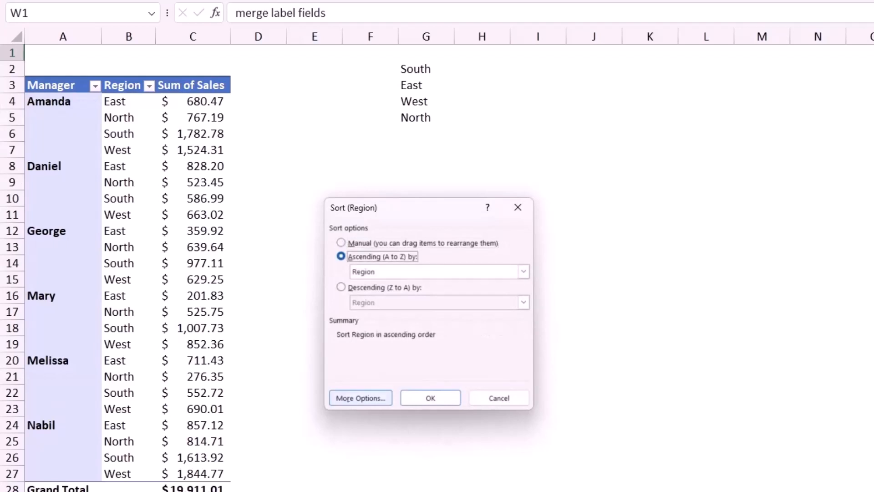
pyautogui.click(361, 398)
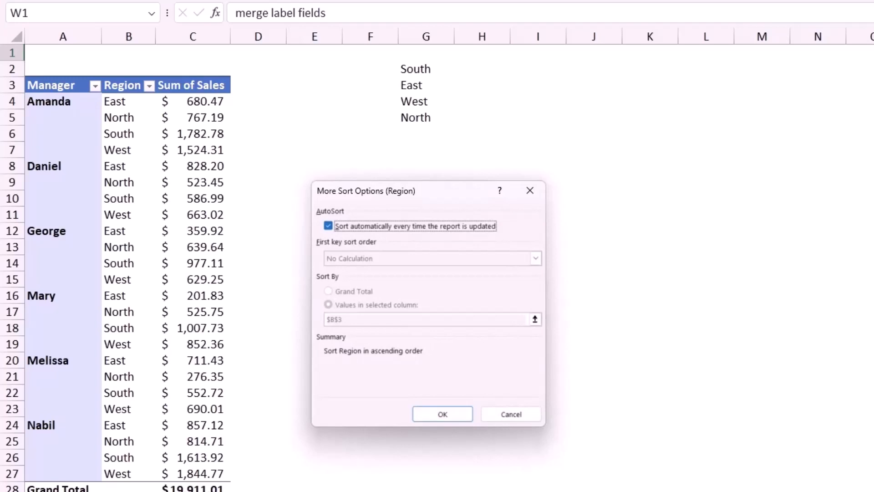
pyautogui.click(328, 226)
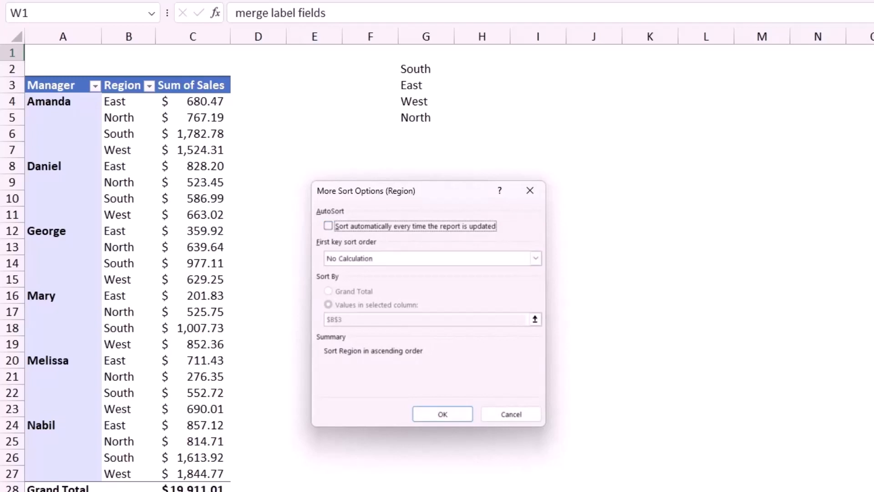
pyautogui.click(536, 258)
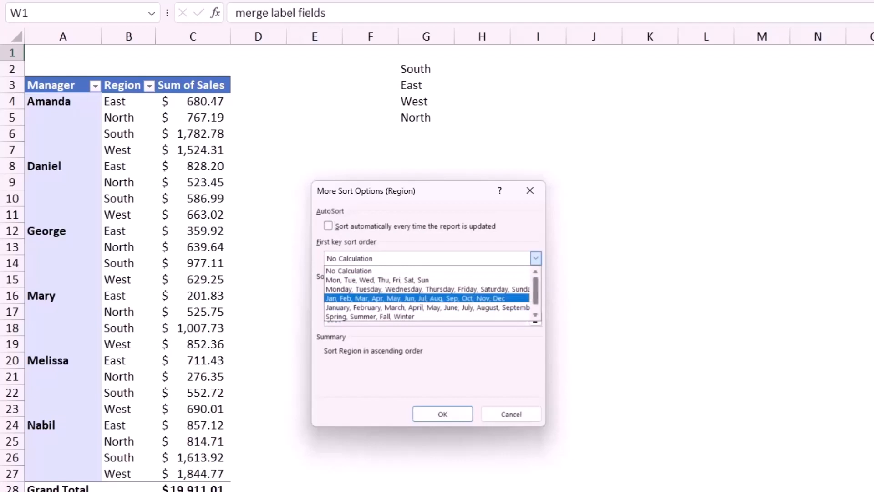
pyautogui.moveTo(536, 294); pyautogui.dragTo(536, 310)
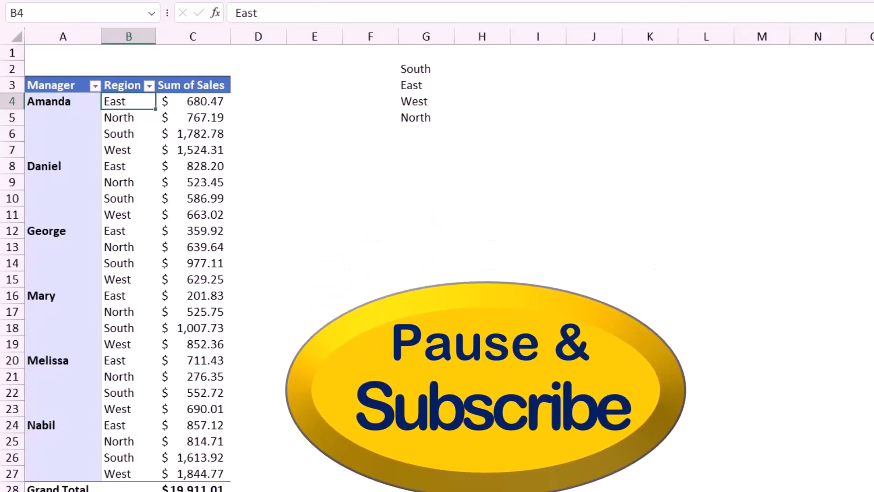
# Step: Reorder the Region items to South, East, West, North by overwriting B4 with South and B6 with West
pyautogui.write('South')
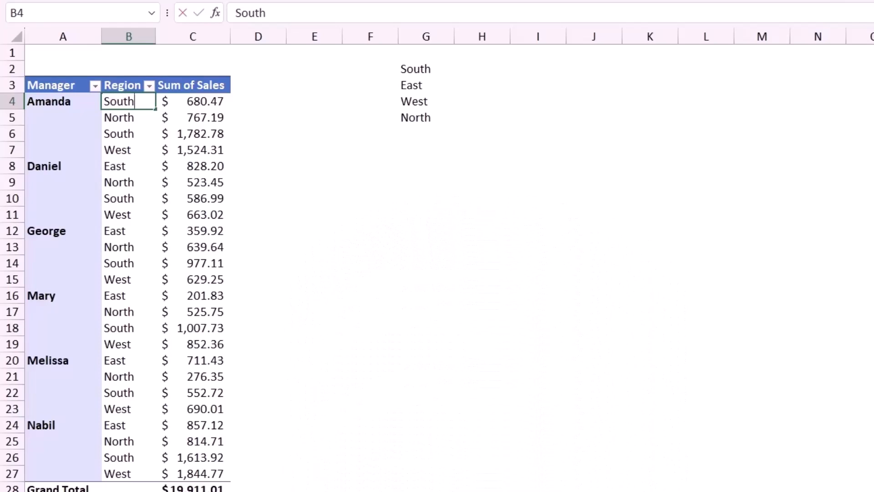
pyautogui.press('Return')
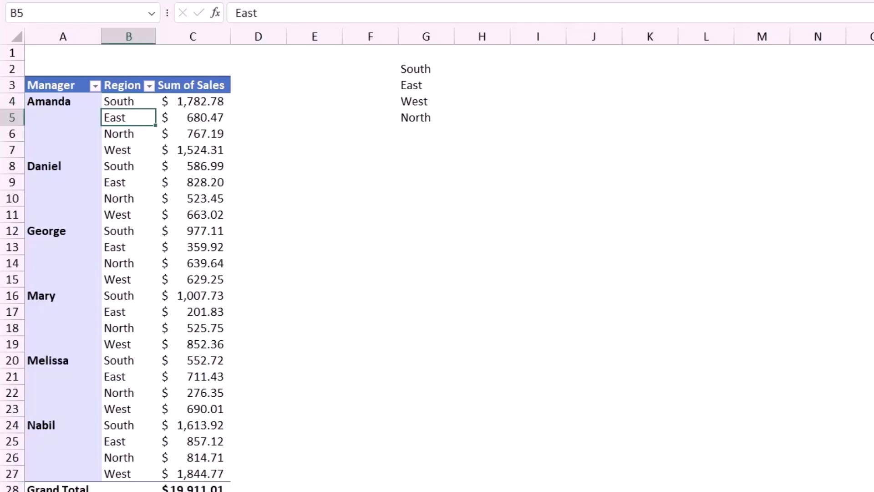
pyautogui.click(122, 133)
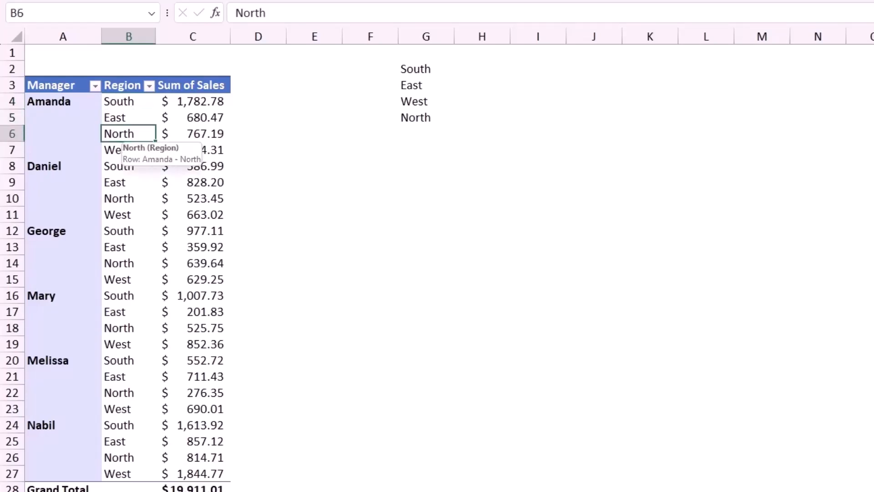
pyautogui.write('West')
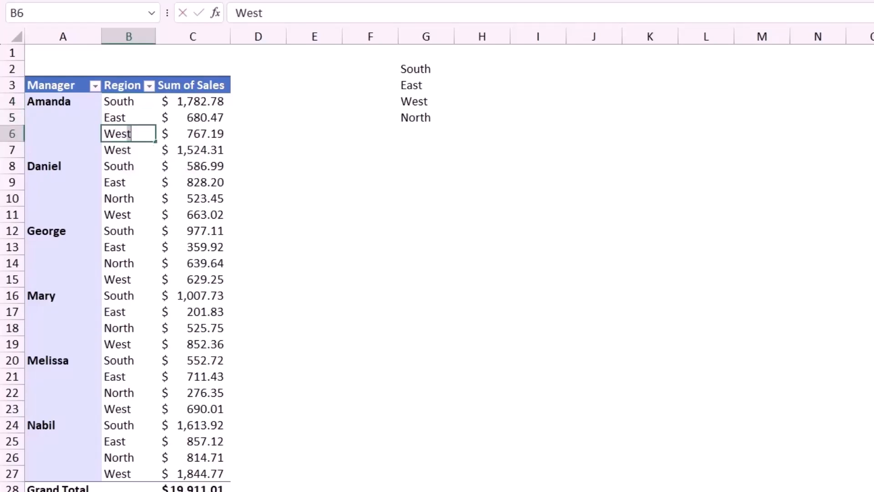
pyautogui.press('Return')
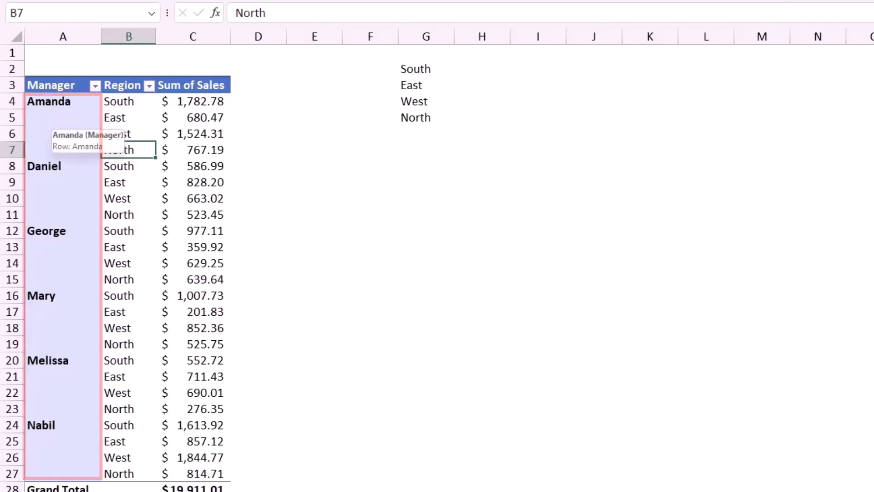
# Step: Merge and center the cells with labels in this pivot table's options
pyautogui.click(52, 101)
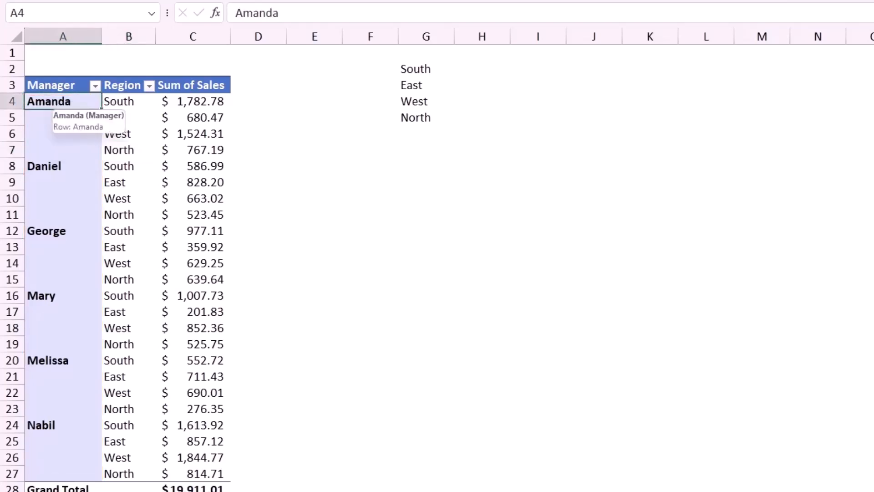
pyautogui.rightClick(60, 108)
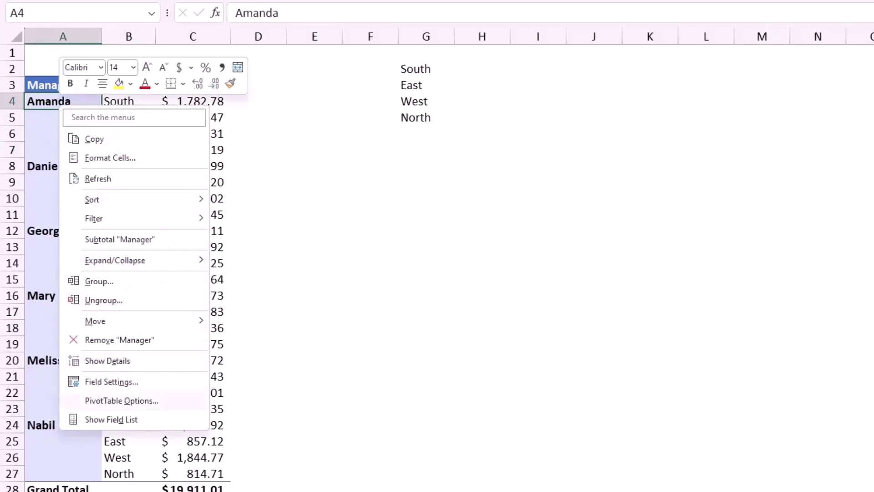
pyautogui.click(122, 400)
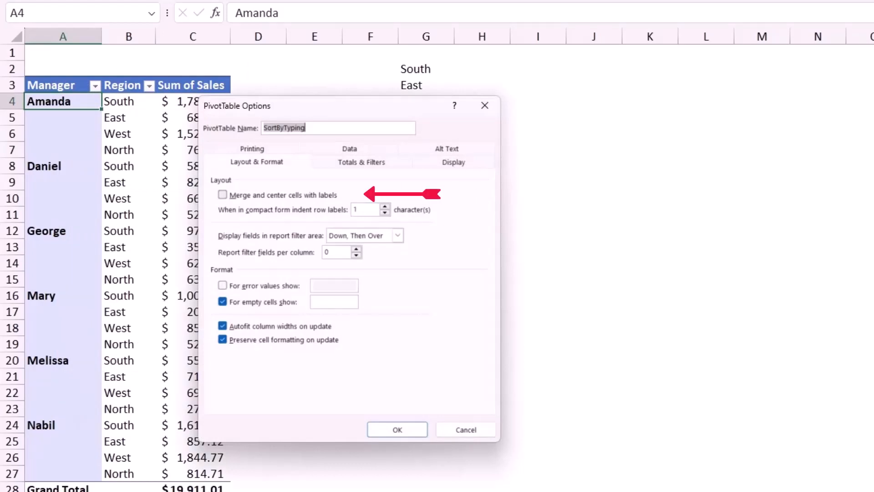
pyautogui.hotkey('alt', 'm')
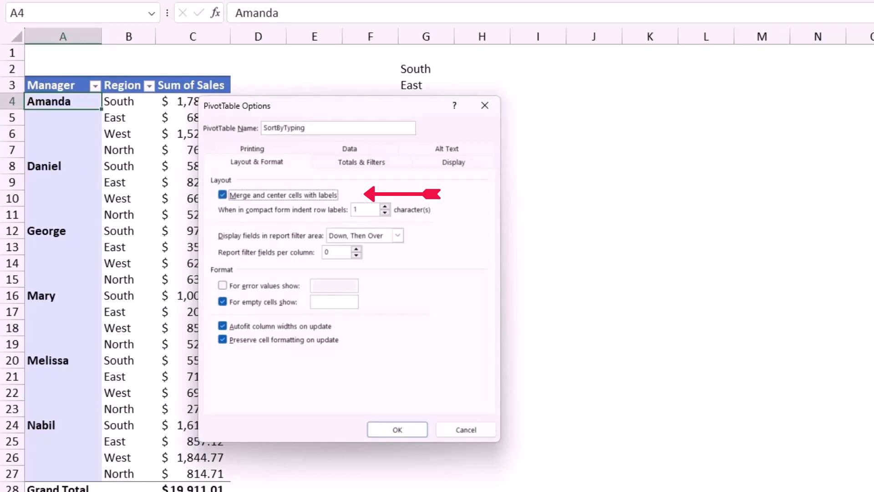
pyautogui.press('Return')
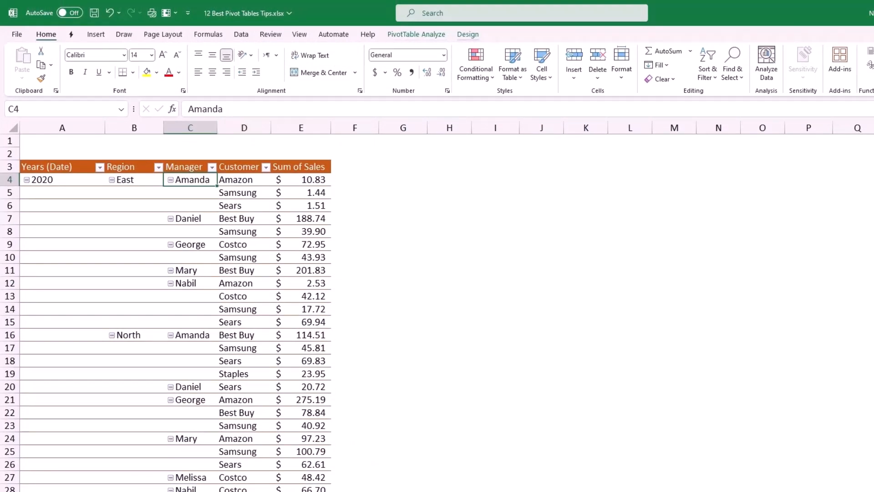
# Step: Try repeating all item labels in the pivot table of years, regions, managers and customers, and undo the change
pyautogui.click(468, 35)
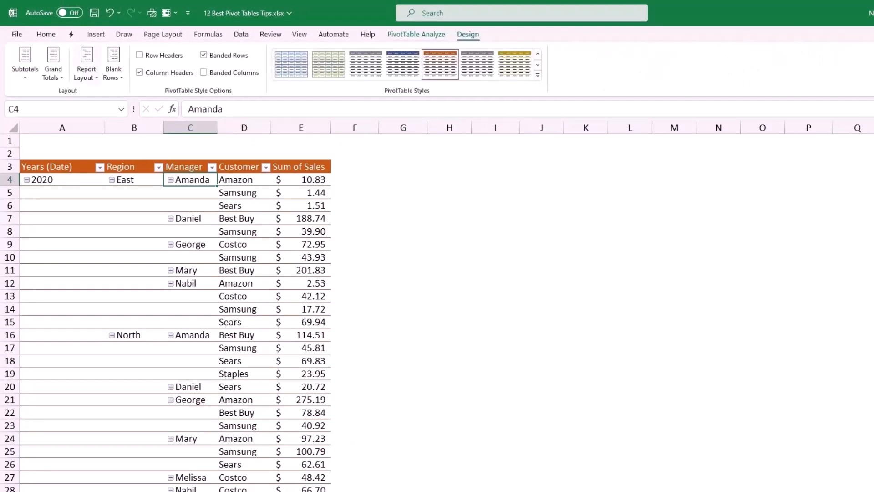
pyautogui.click(87, 73)
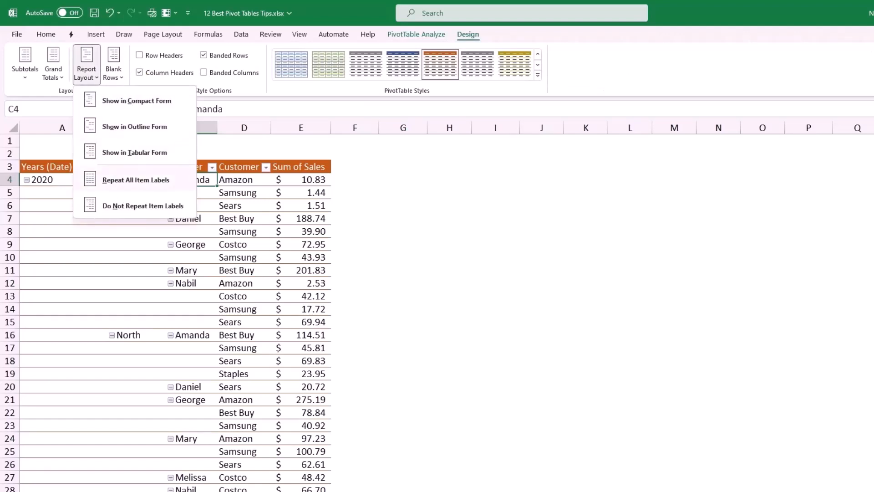
pyautogui.click(136, 180)
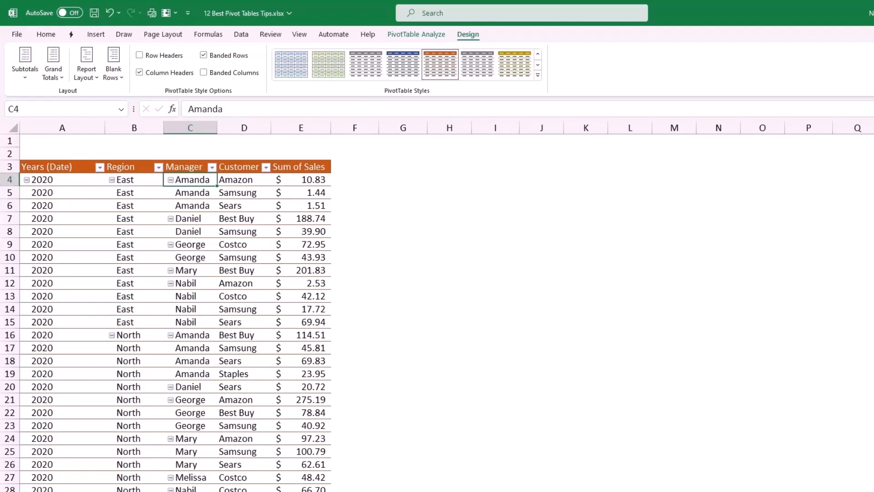
pyautogui.hotkey('ctrl', 'z')
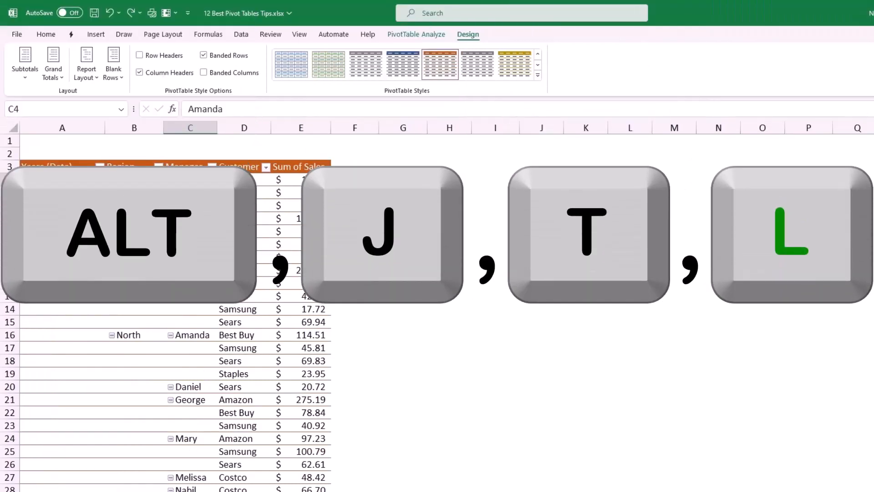
# Step: Show the pivot table's field list and turn on repeated item labels for only the Manager field in its field settings
pyautogui.hotkey('alt', 'j')
pyautogui.press('t')
pyautogui.press('l')
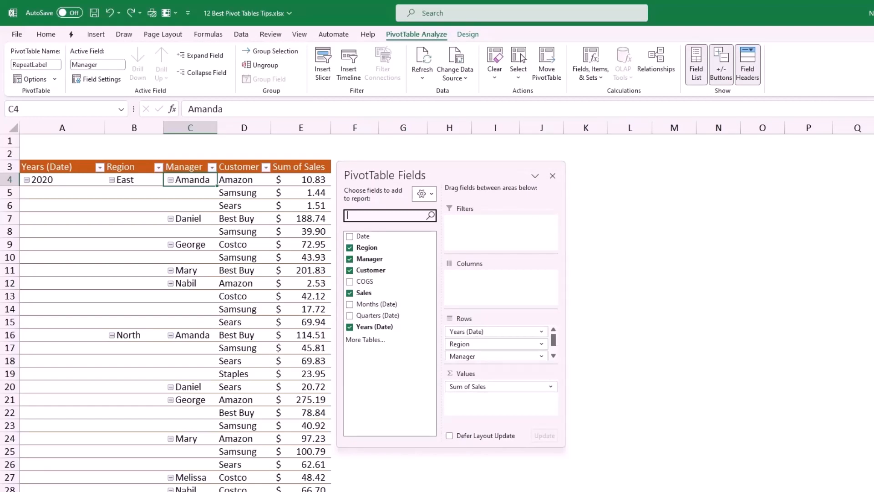
pyautogui.click(501, 356)
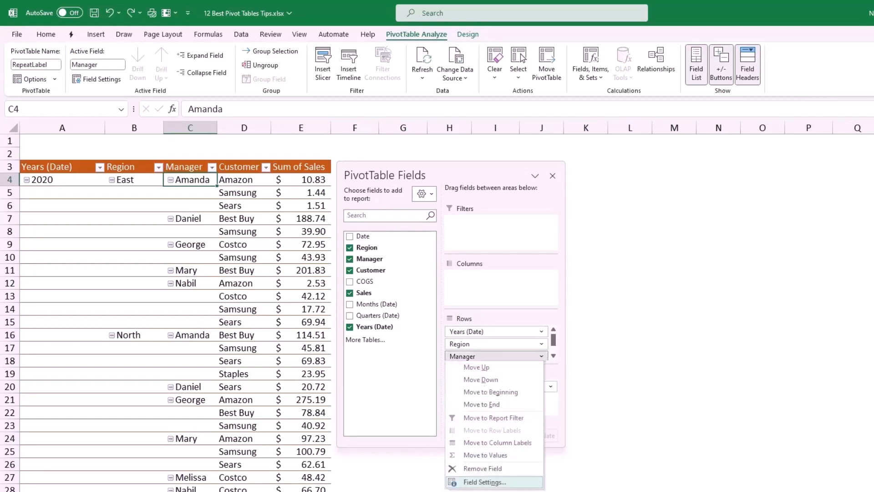
pyautogui.click(484, 482)
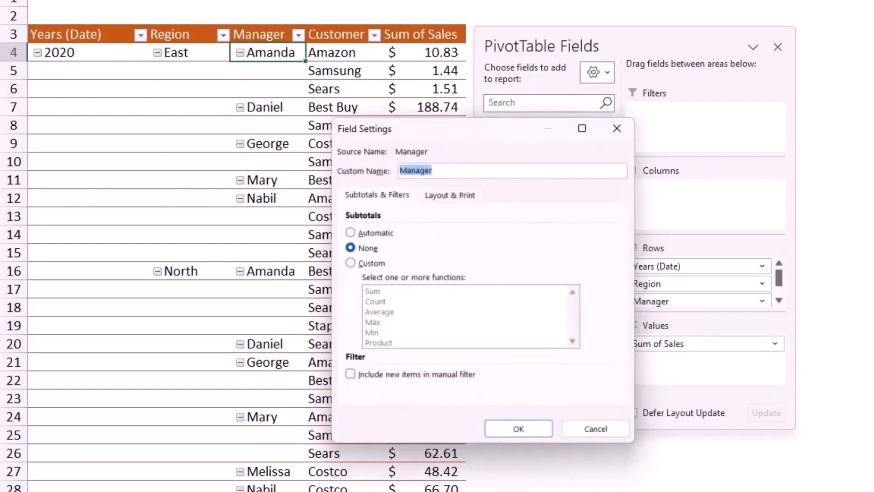
pyautogui.click(450, 195)
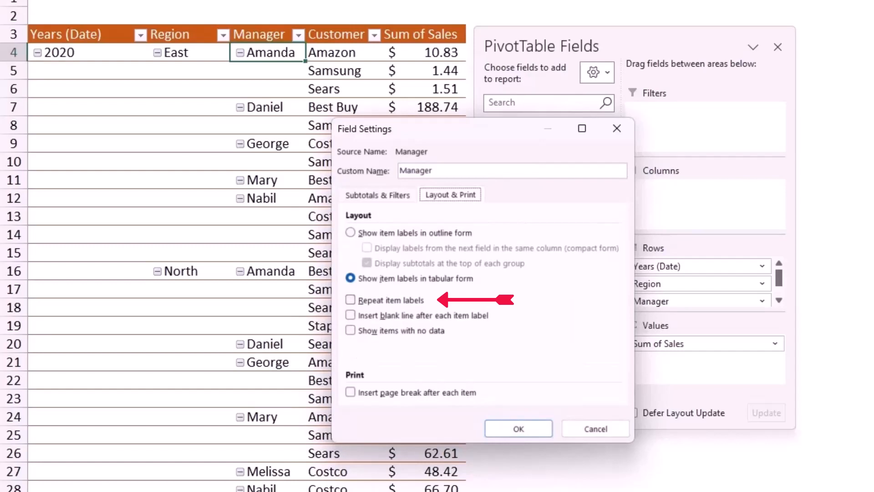
pyautogui.click(350, 300)
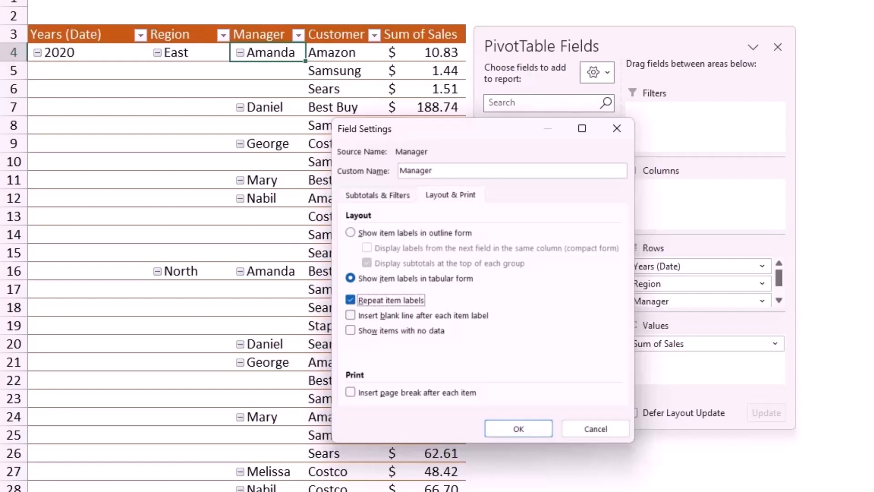
pyautogui.press('Return')
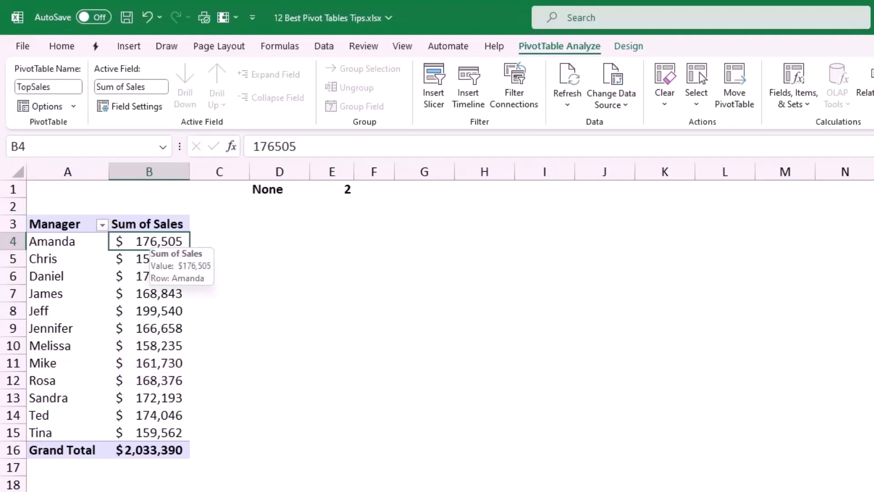
# Step: Examine the choices offered by the dropdown lists in cells D1 and E1
pyautogui.click(280, 189)
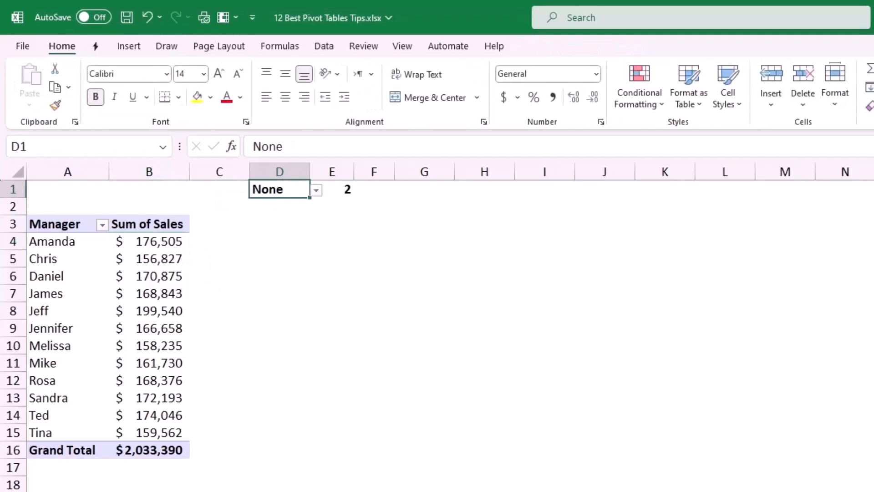
pyautogui.click(316, 190)
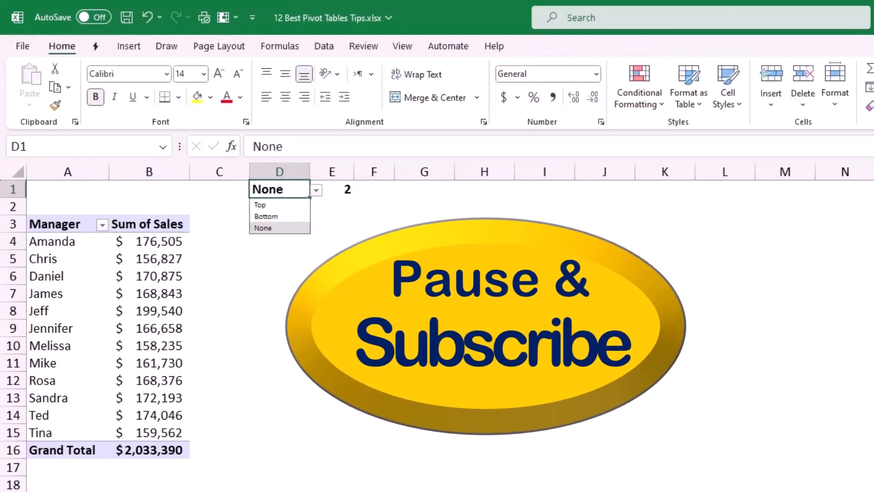
pyautogui.click(332, 224)
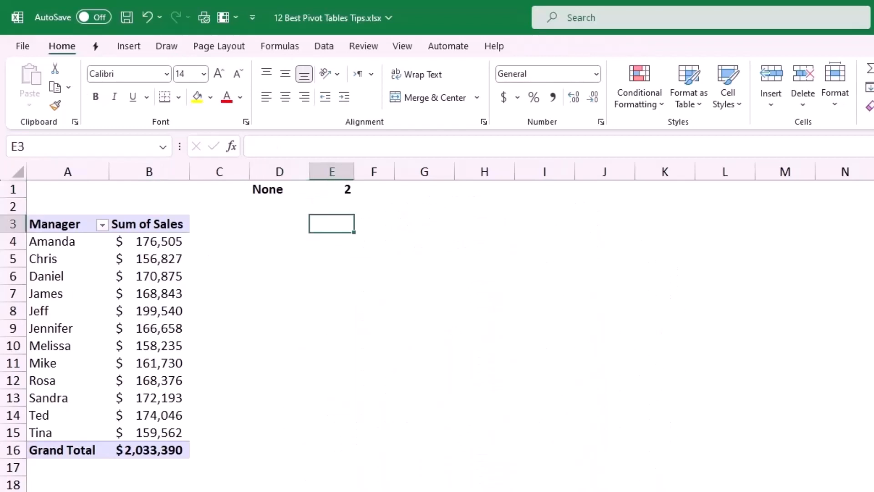
pyautogui.click(332, 190)
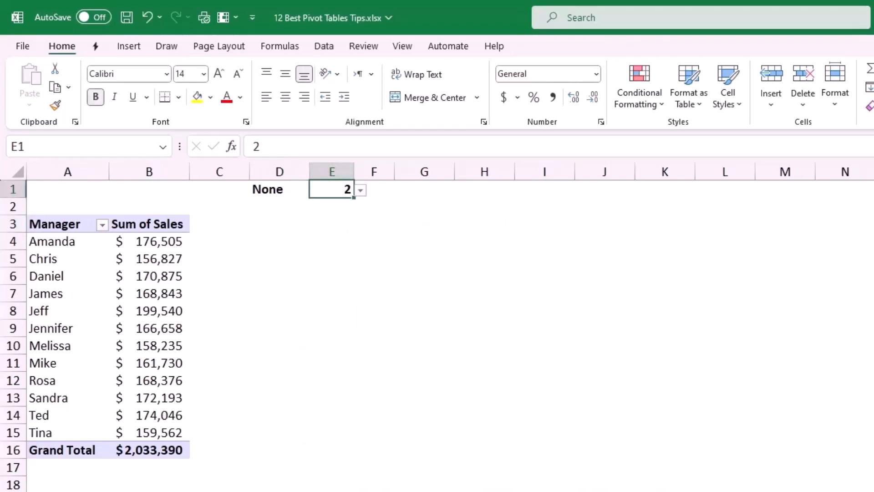
pyautogui.hotkey('alt', 'Down')
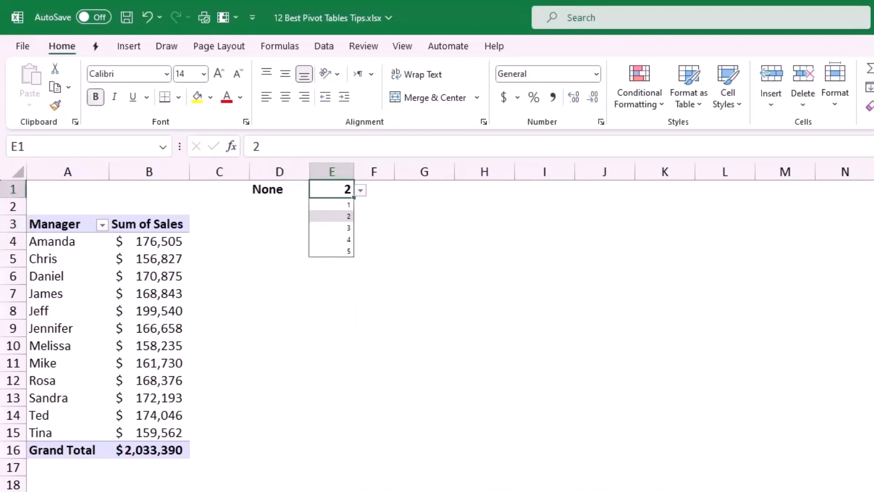
pyautogui.click(279, 207)
# Step: Start a formula-based conditional formatting rule for B4 with =IF(AND($D$1="Top",B4>=LARGE($B$4:$B$15,$E$1)),TRUE)
pyautogui.click(146, 239)
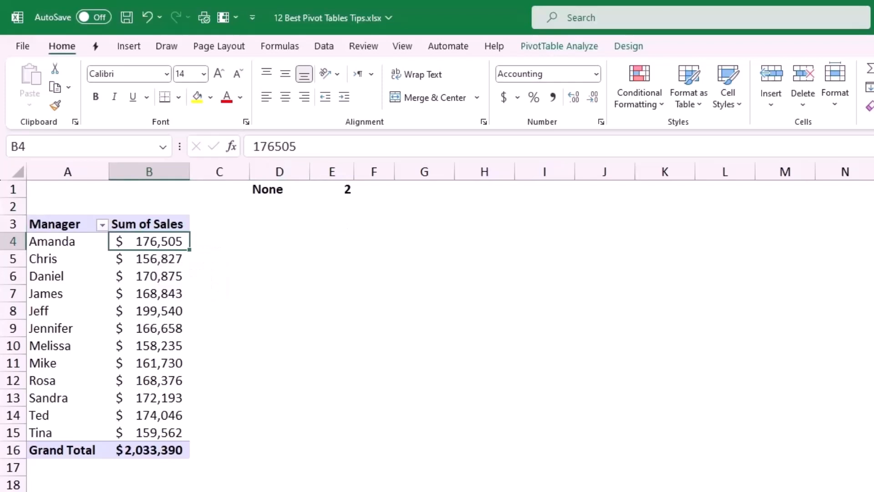
pyautogui.hotkey('ctrl', 'c')
pyautogui.click(640, 93)
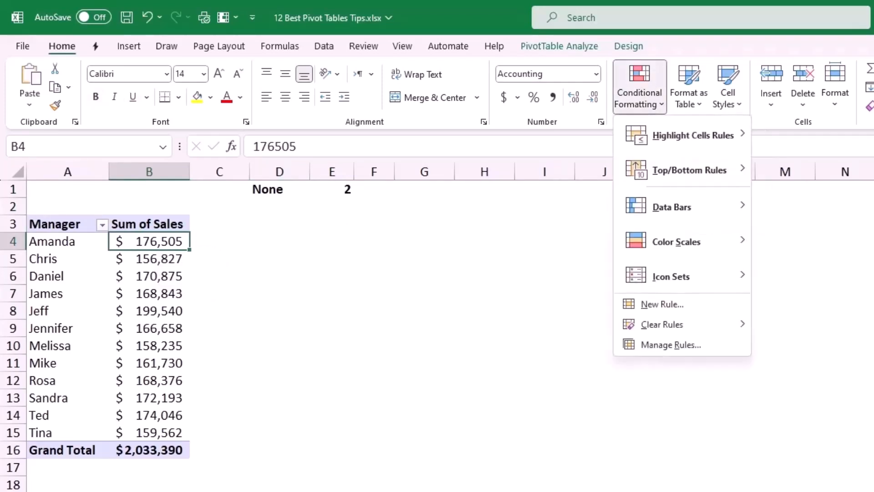
pyautogui.click(663, 304)
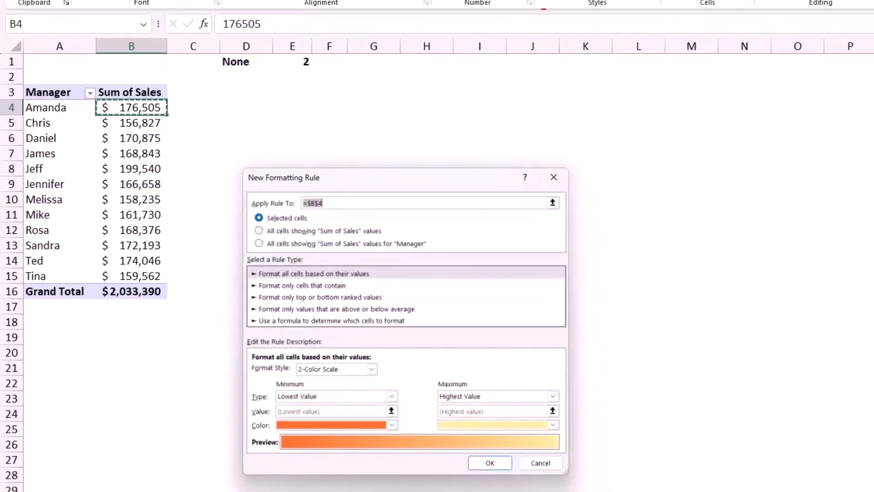
pyautogui.click(331, 320)
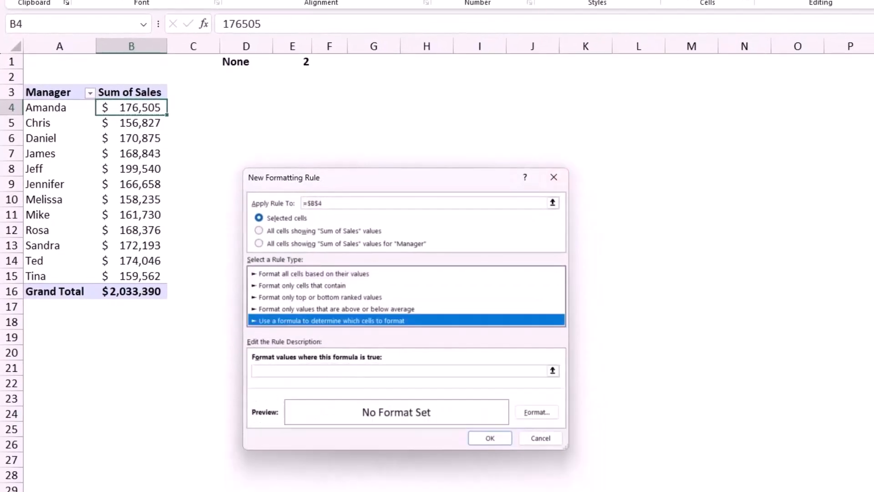
pyautogui.click(360, 371)
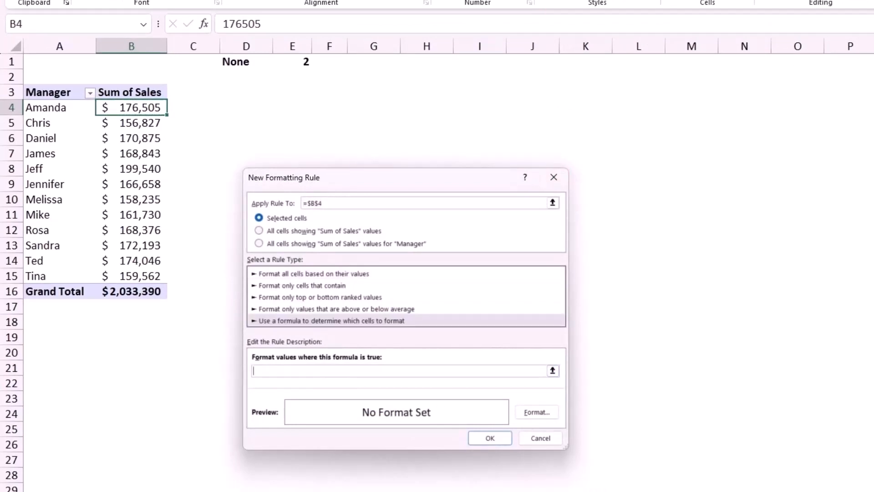
pyautogui.write('=')
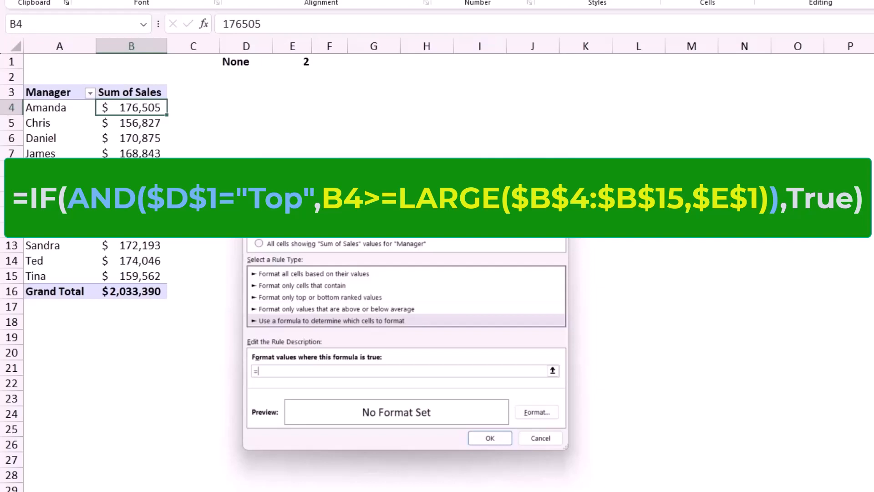
pyautogui.hotkey('ctrl', 'v')
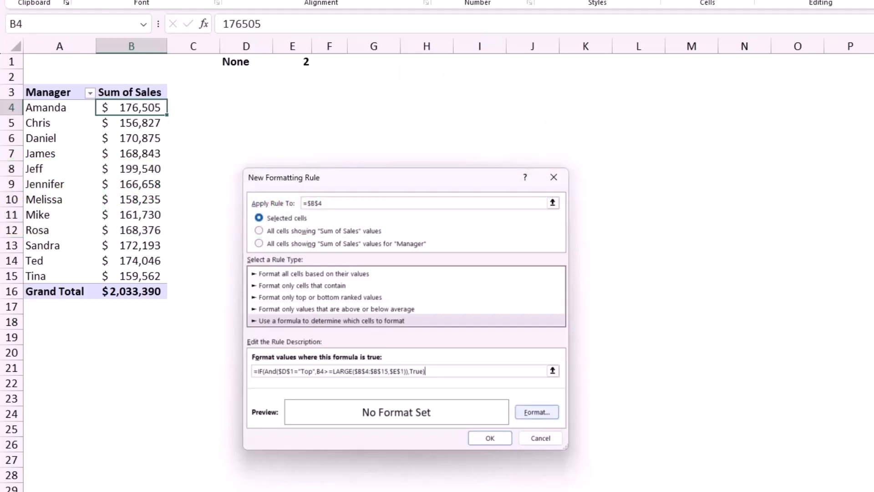
# Step: Give the new rule a white font and a green fill, and create it
pyautogui.click(537, 411)
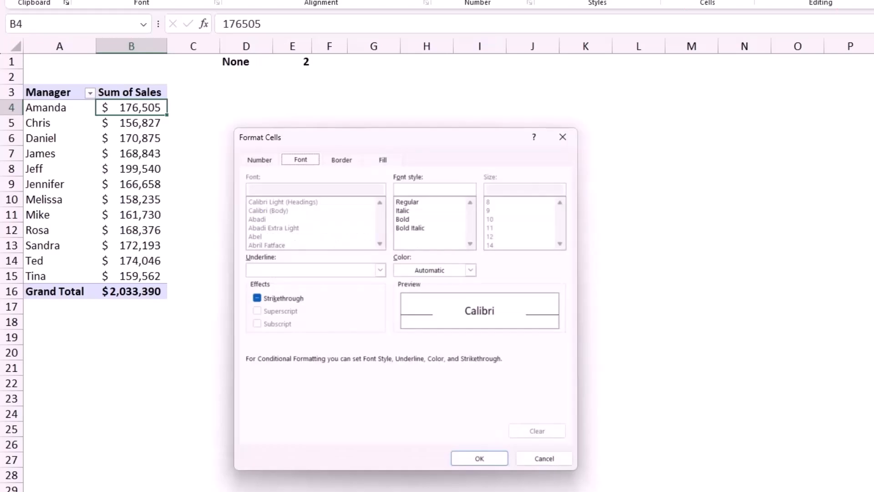
pyautogui.click(470, 270)
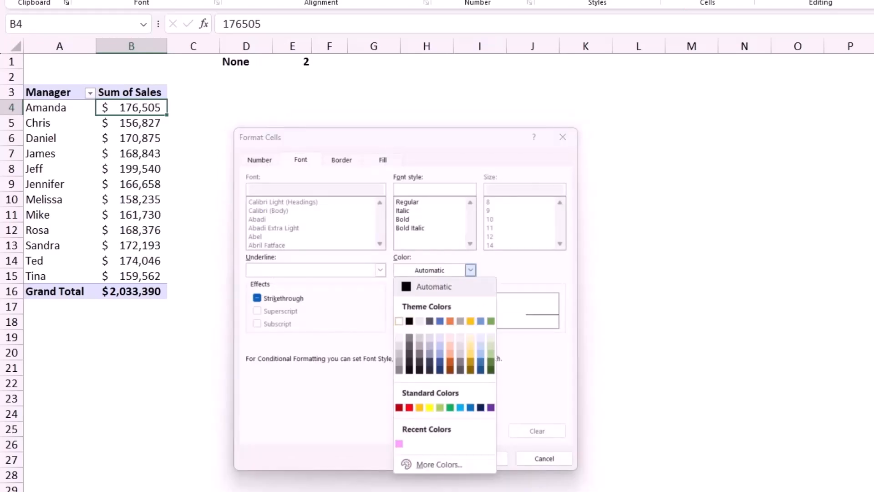
pyautogui.click(404, 321)
pyautogui.click(383, 160)
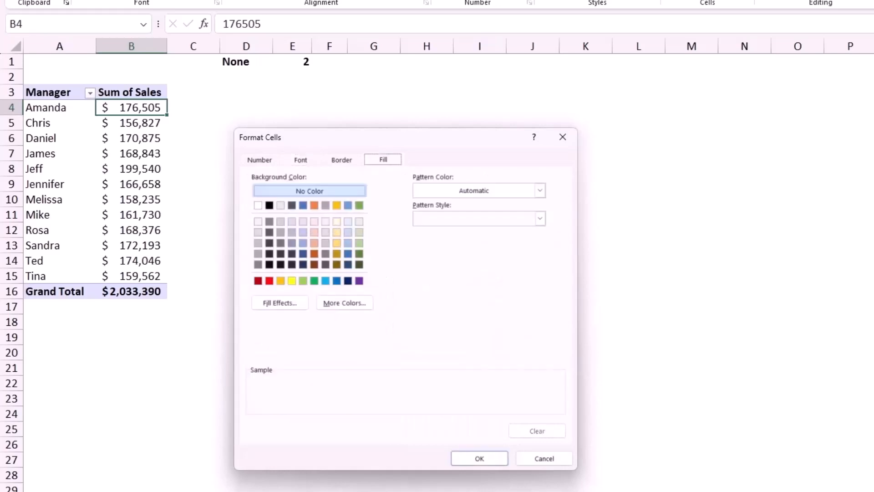
pyautogui.click(314, 281)
pyautogui.click(479, 458)
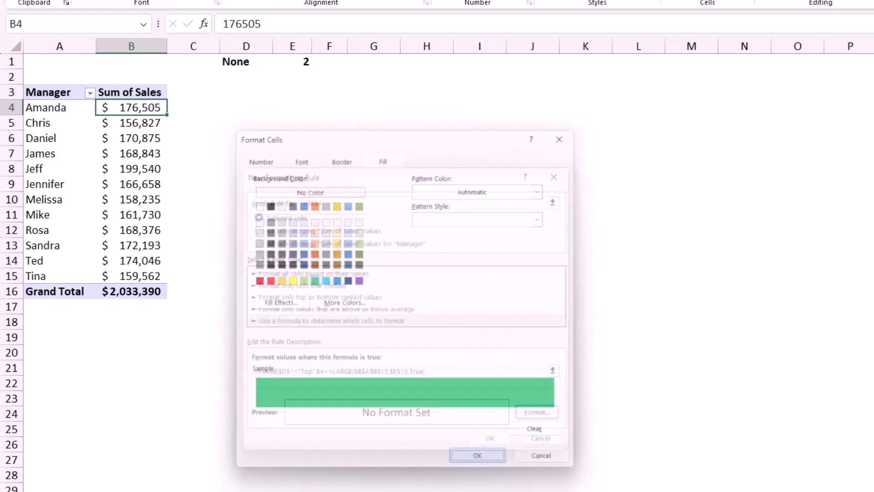
pyautogui.click(490, 438)
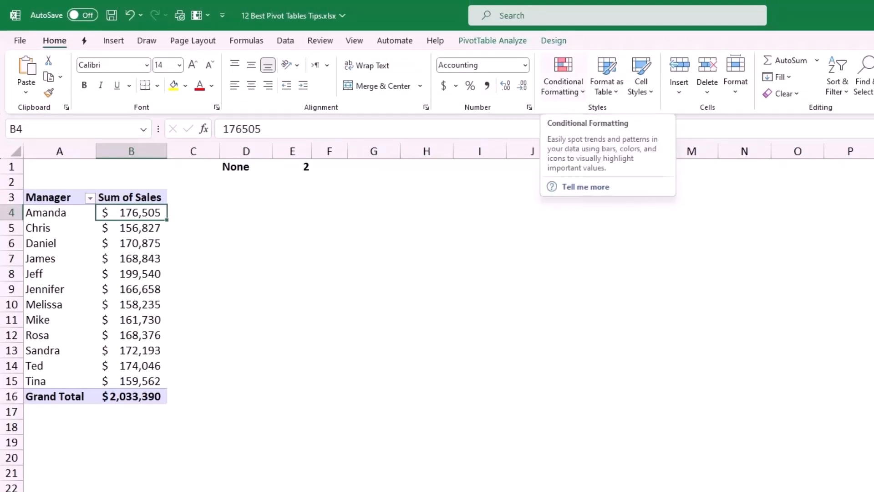
# Step: Edit the green rule so it applies to all cells showing "Sum of Sales" values for "Manager"
pyautogui.click(563, 76)
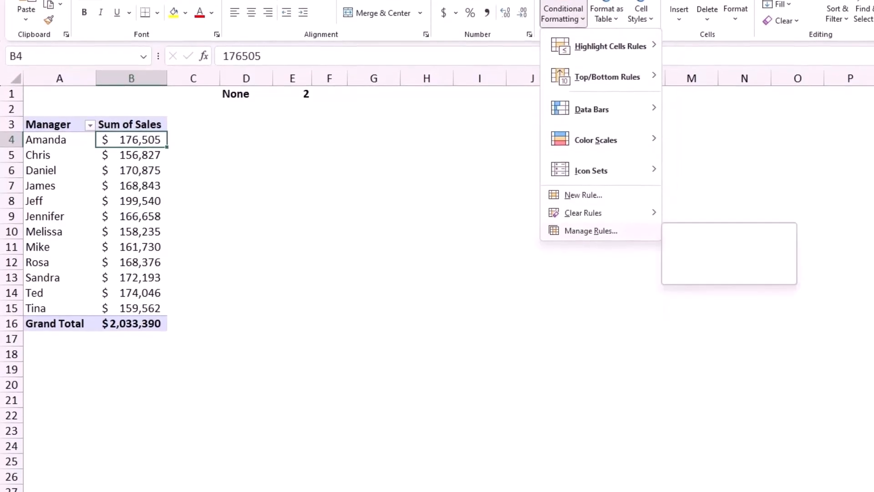
pyautogui.click(591, 304)
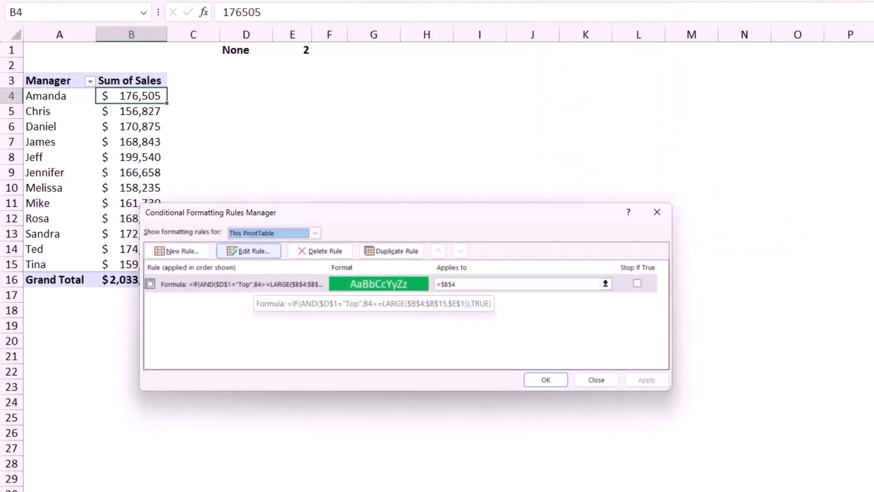
pyautogui.click(248, 251)
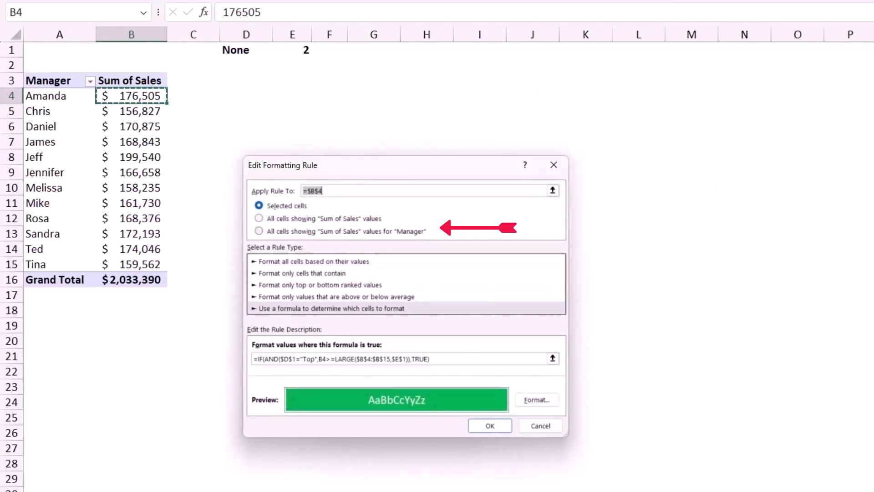
pyautogui.click(259, 231)
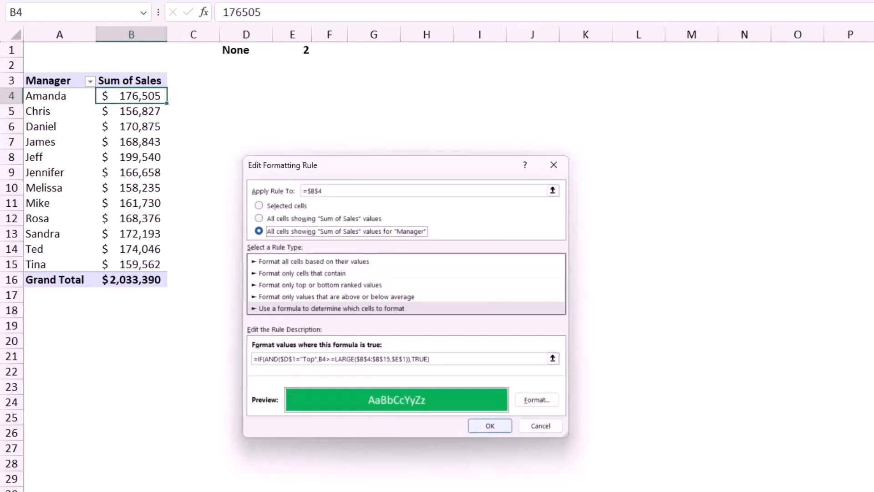
pyautogui.click(490, 426)
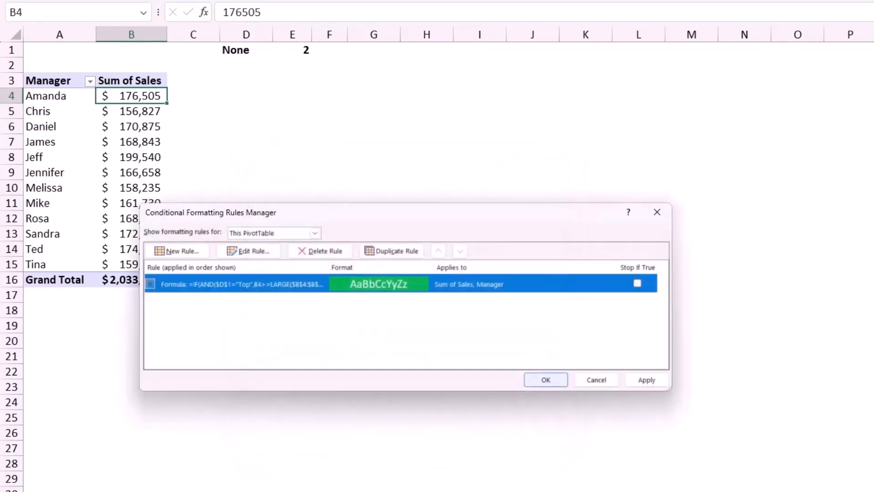
pyautogui.click(546, 380)
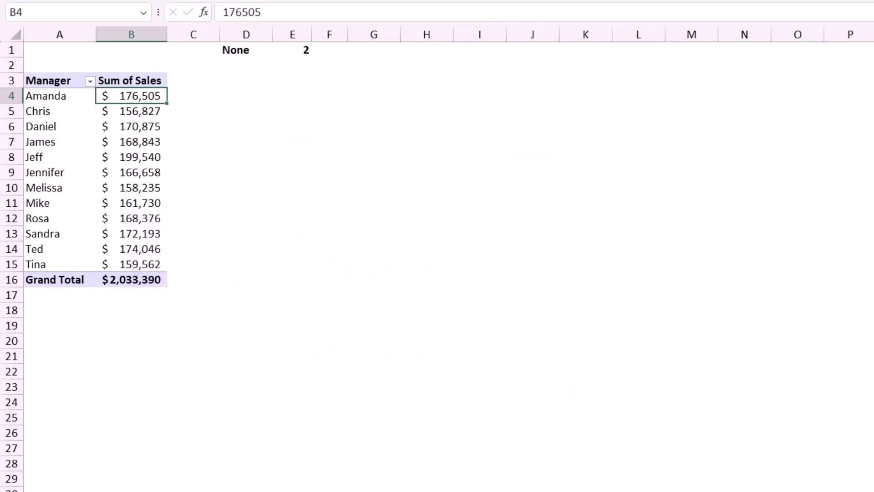
# Step: Set the selector in D1 to Top to highlight the highest sales values
pyautogui.click(246, 50)
pyautogui.hotkey('alt', 'Down')
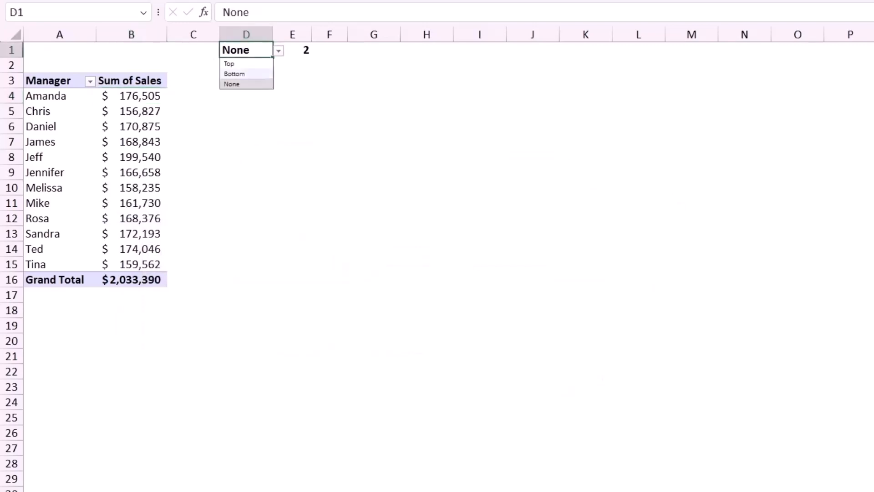
pyautogui.press('Up')
pyautogui.press('Up')
pyautogui.press('Return')
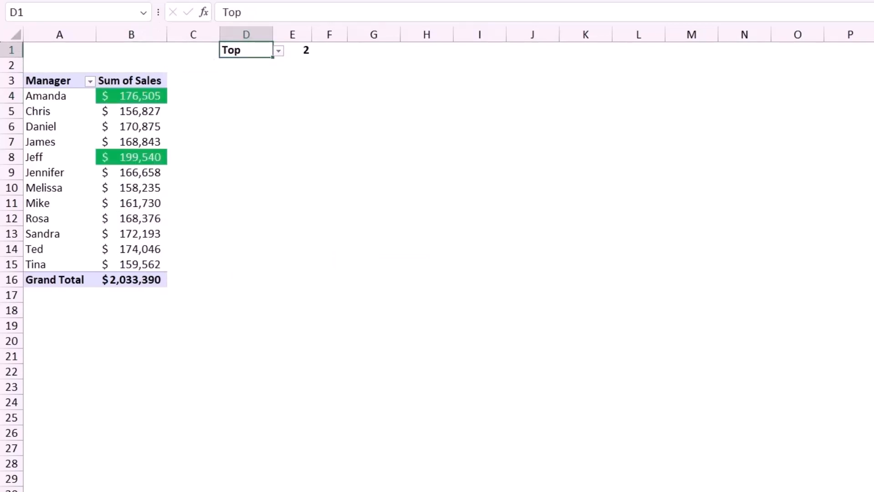
# Step: Set the number of highlighted managers in E1 to 3
pyautogui.click(293, 50)
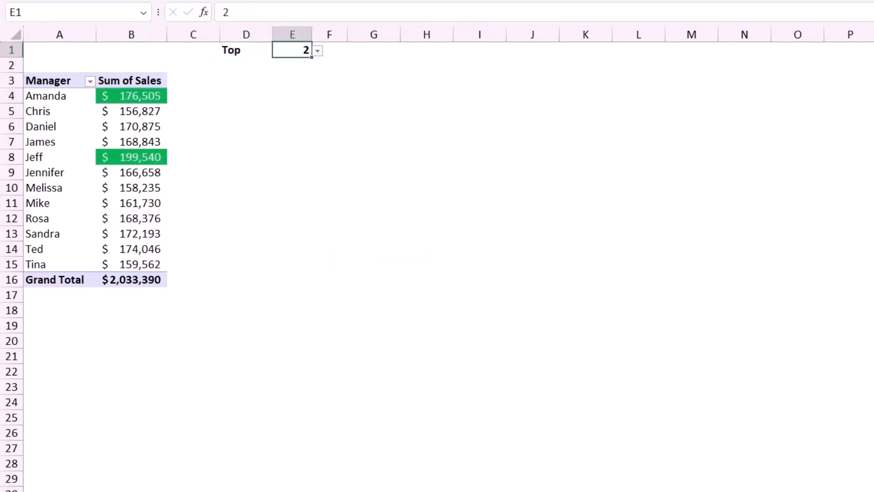
pyautogui.hotkey('alt', 'Down')
pyautogui.press('Down')
pyautogui.press('Return')
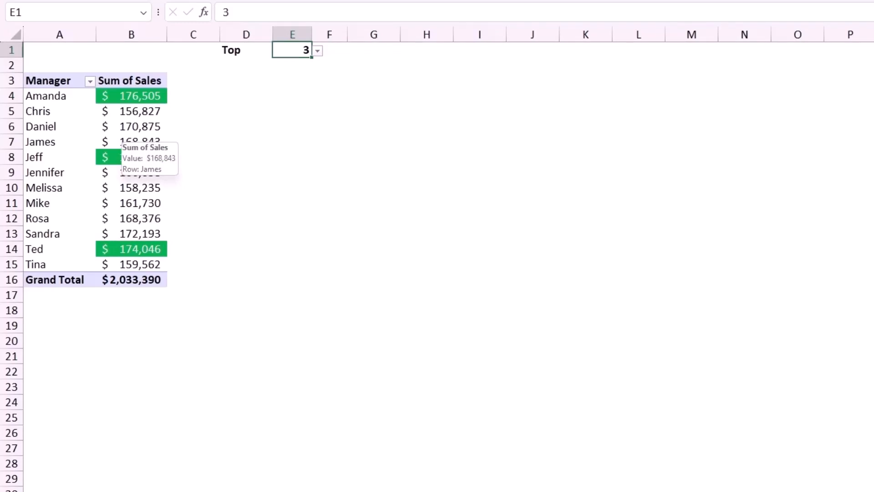
# Step: Start a new conditional formatting rule on B4 using the formula =IF(AND($D$1="Bottom",B4<=SMALL($B$4:$B$15,$E$1)),TRUE)
pyautogui.click(125, 96)
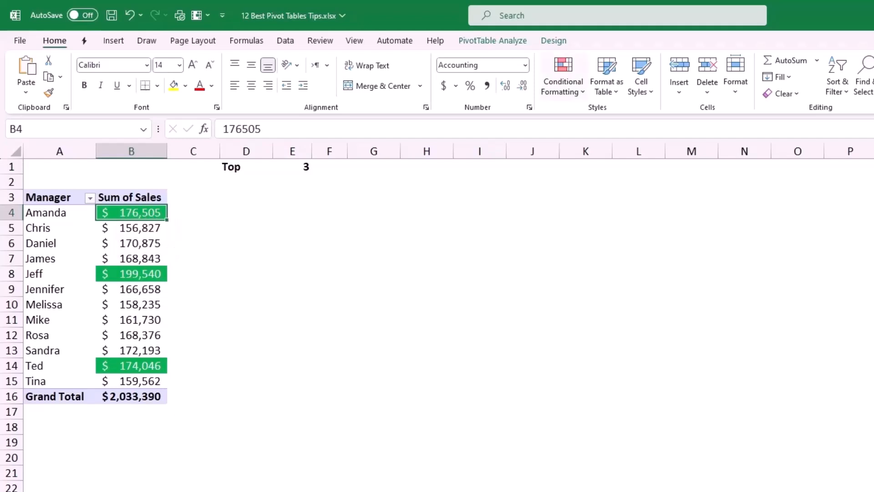
pyautogui.click(564, 75)
pyautogui.moveTo(592, 243)
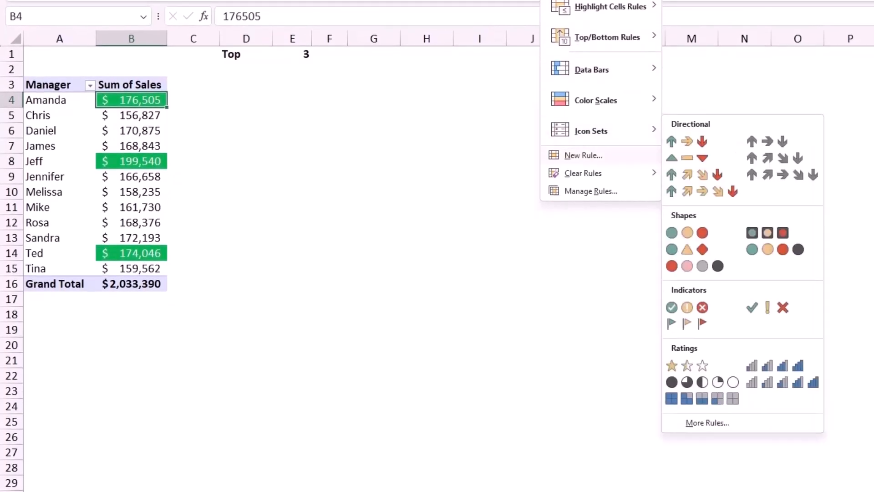
pyautogui.click(583, 156)
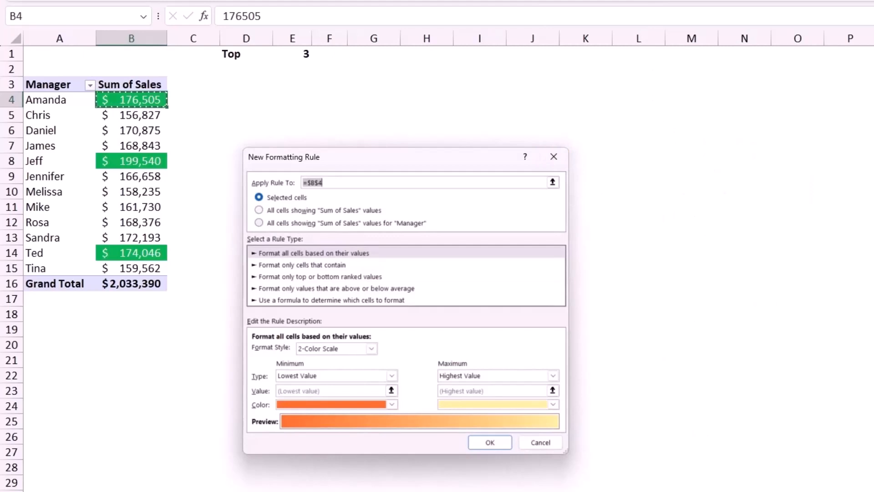
pyautogui.click(332, 300)
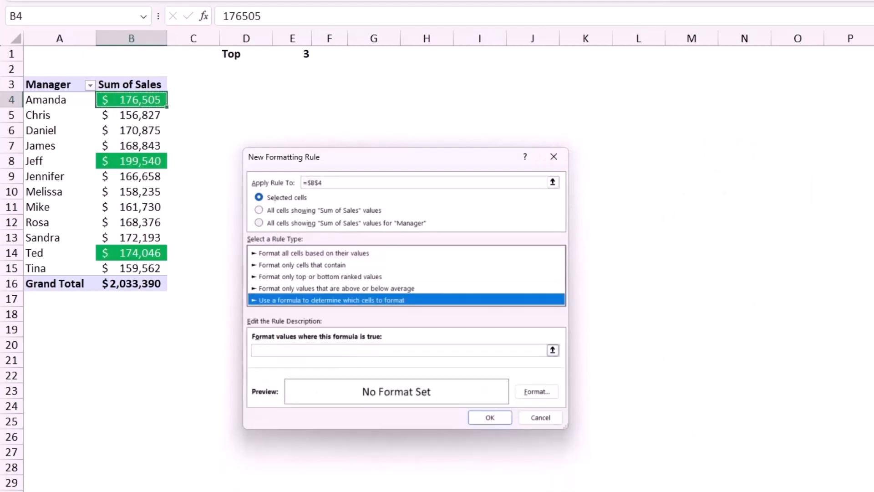
pyautogui.click(255, 351)
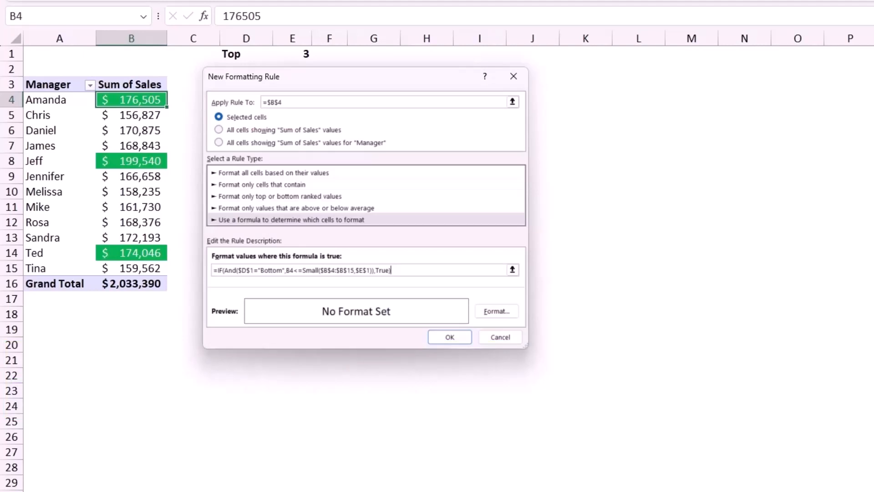
# Step: Give the new rule a red fill and a white font, and create it
pyautogui.click(496, 311)
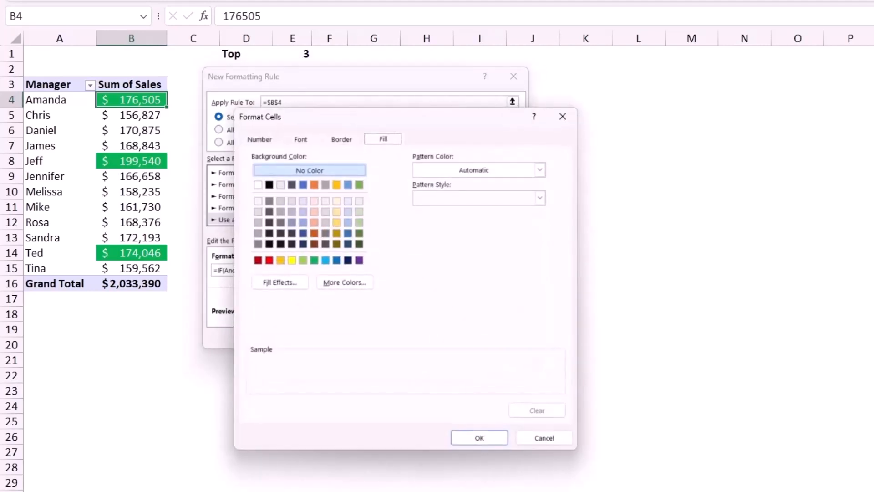
pyautogui.click(269, 260)
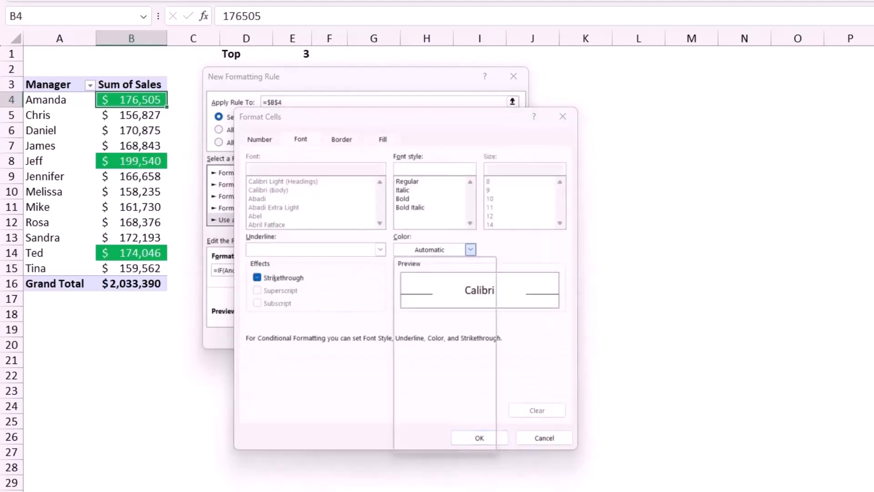
pyautogui.click(471, 250)
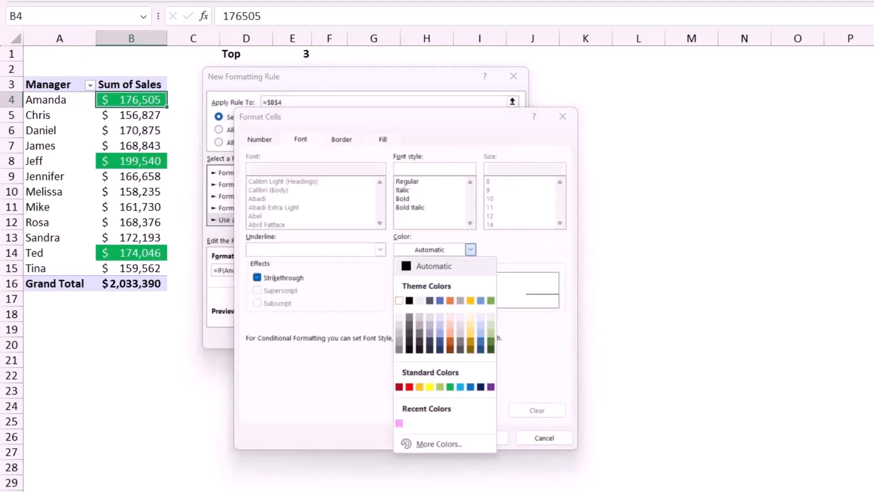
pyautogui.press('Escape')
pyautogui.press('Escape')
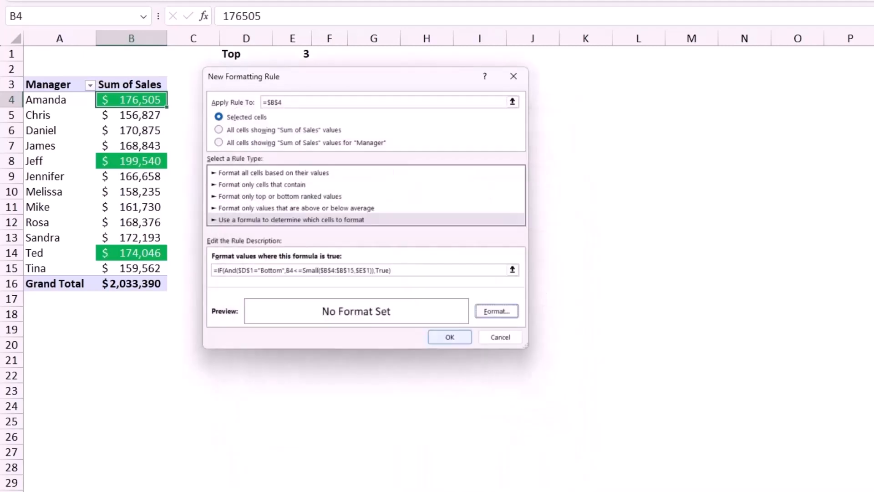
pyautogui.press('Escape')
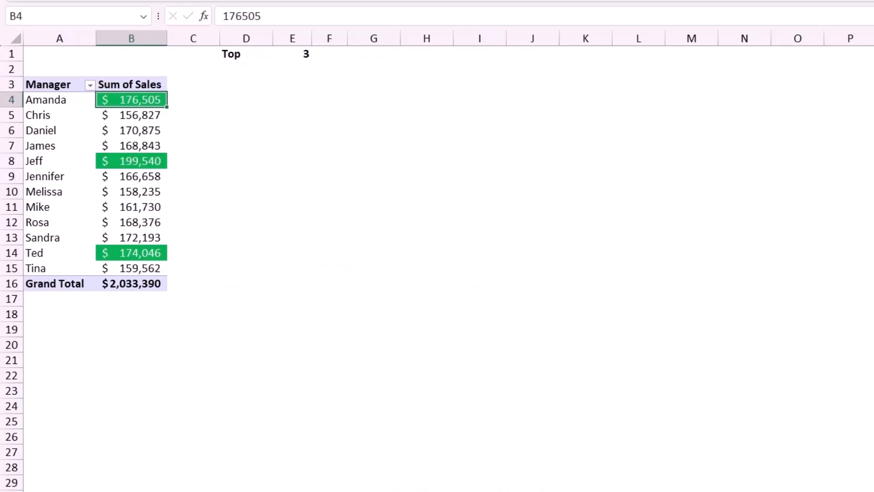
# Step: Set the selector in D1 to Bottom to highlight the lowest sales values
pyautogui.click(246, 53)
pyautogui.click(278, 55)
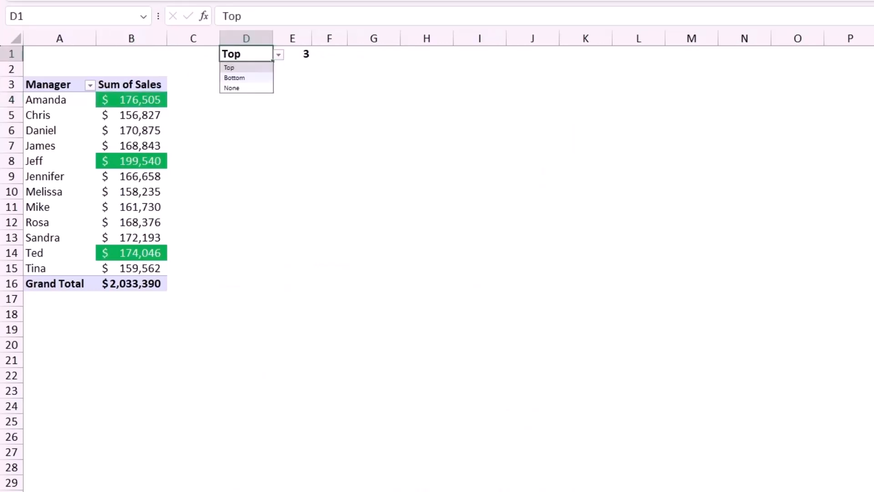
pyautogui.click(235, 78)
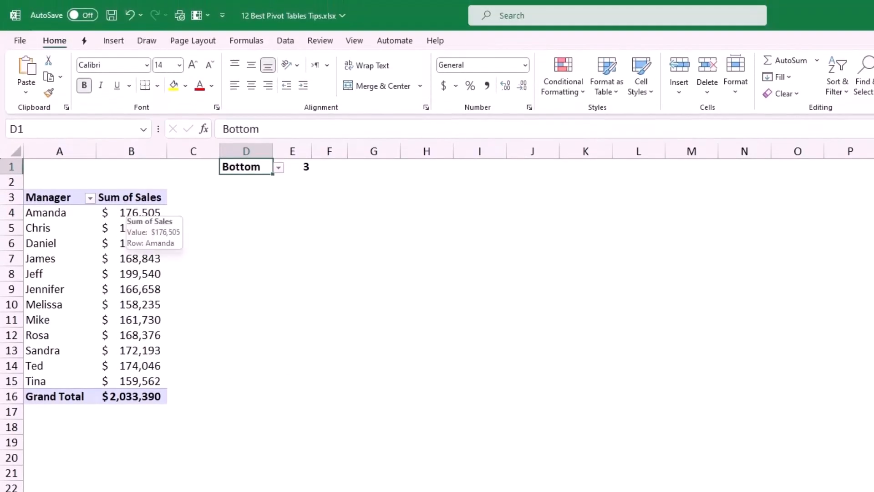
# Step: Edit the red rule so it applies to all cells showing "Sum of Sales" values for "Manager", and apply the change
pyautogui.click(126, 213)
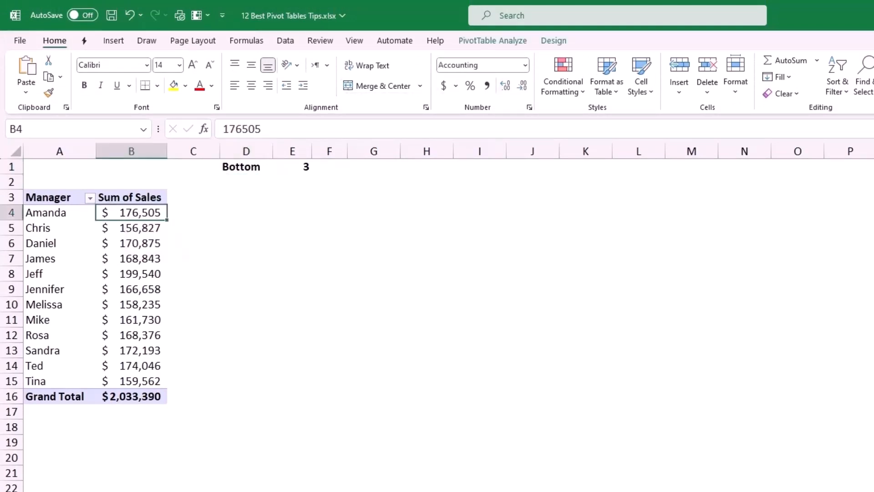
pyautogui.click(563, 77)
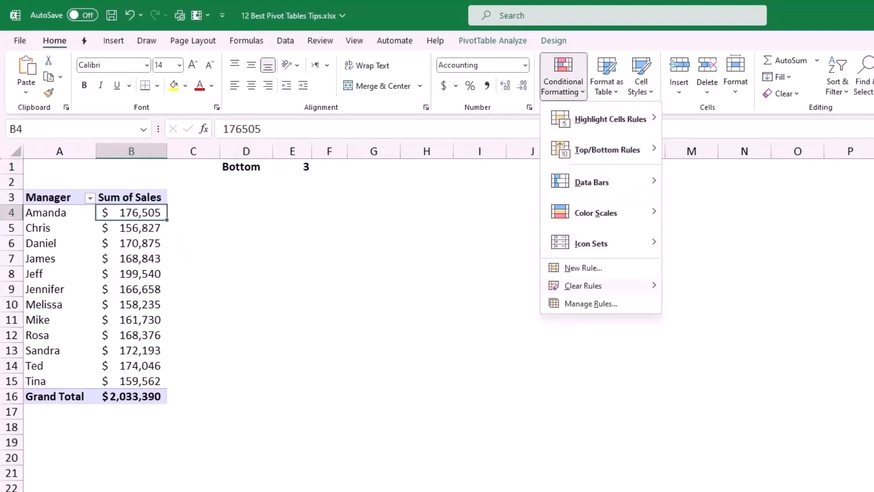
pyautogui.click(591, 303)
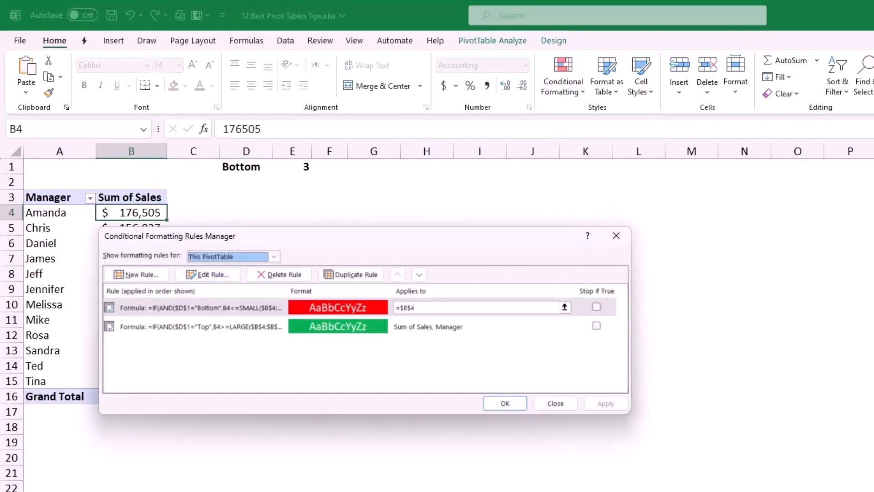
pyautogui.click(201, 308)
pyautogui.click(207, 274)
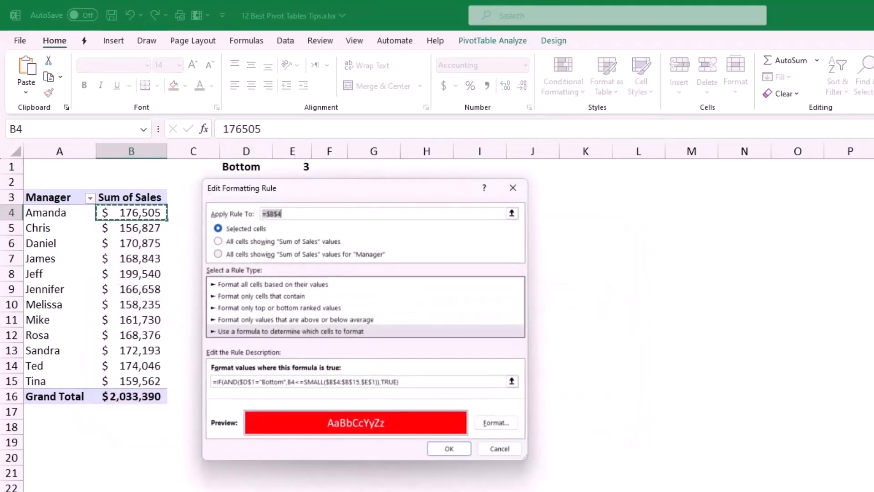
pyautogui.click(218, 254)
pyautogui.click(449, 449)
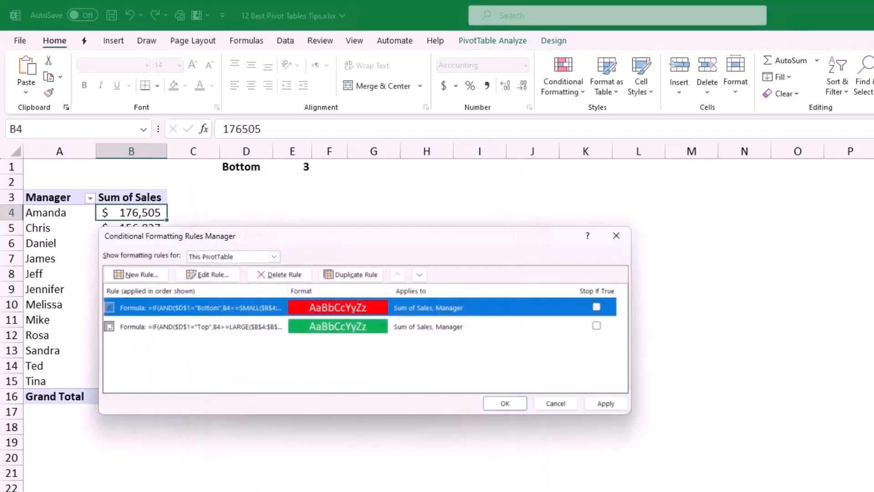
pyautogui.press('Return')
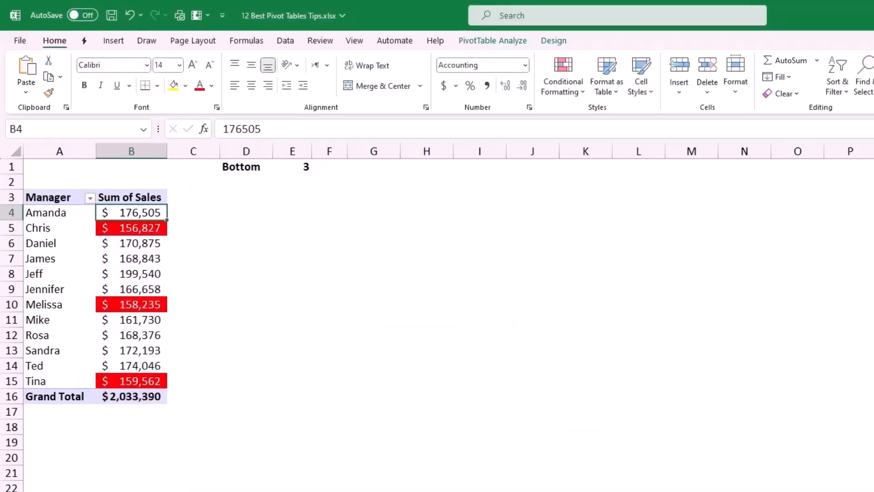
# Step: Reduce the number of highlighted bottom managers in E1 to 2
pyautogui.click(293, 167)
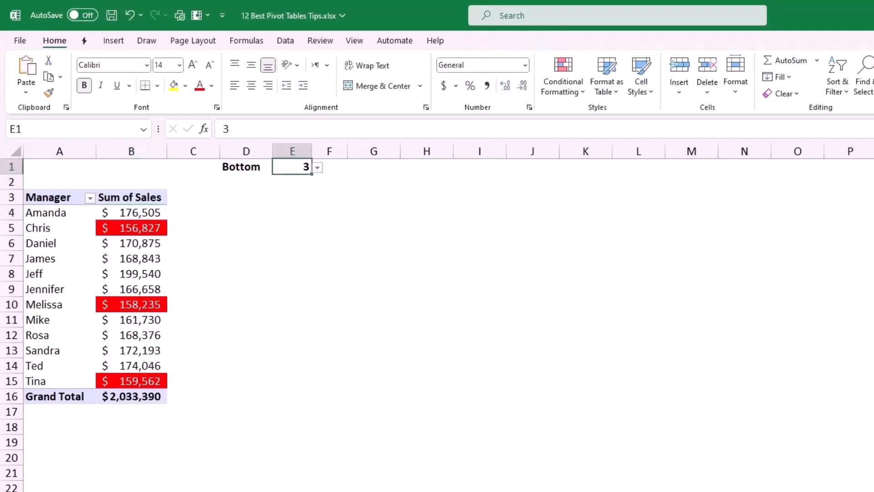
pyautogui.click(318, 168)
pyautogui.press('Up')
pyautogui.press('Return')
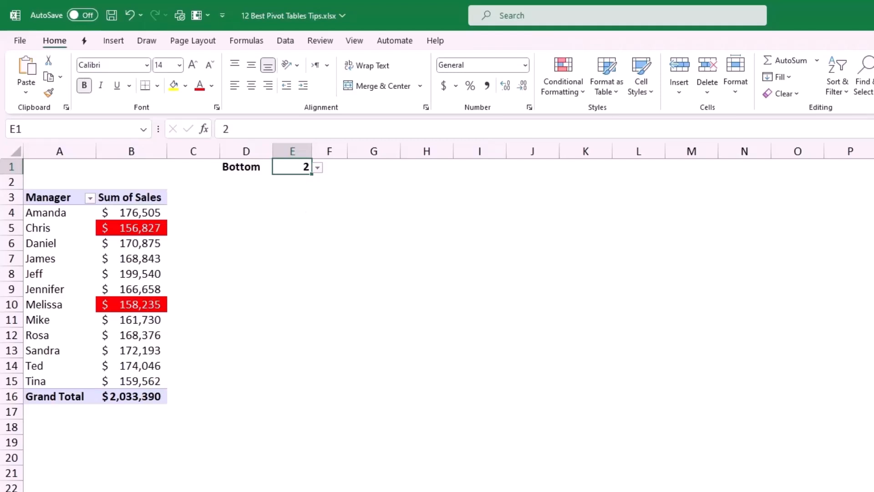
# Step: Increase the number of highlighted bottom managers in E1 to 4
pyautogui.hotkey('alt', 'Down')
pyautogui.press('Down')
pyautogui.press('Down')
pyautogui.press('Return')
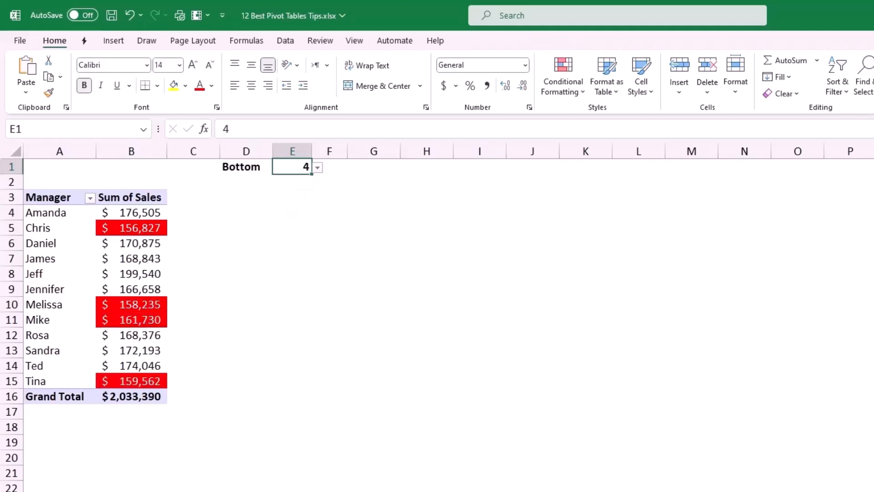
# Step: Switch the selector in D1 back to Top to highlight the highest sales values
pyautogui.click(246, 167)
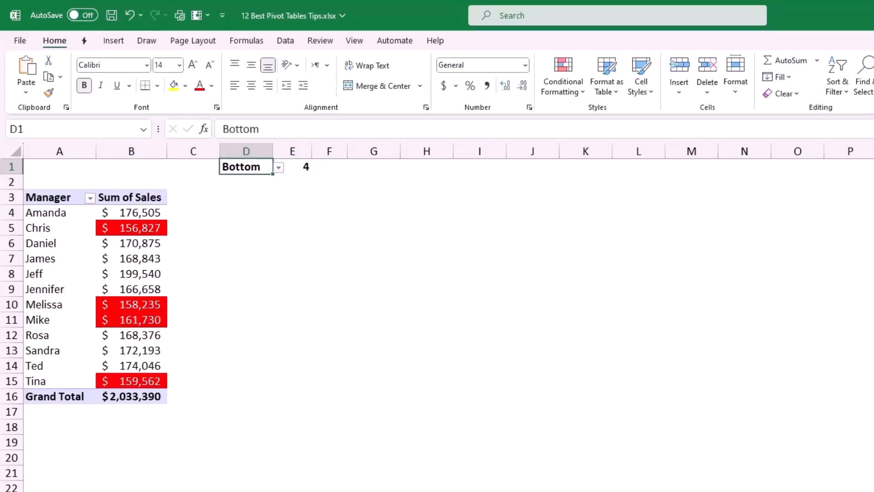
pyautogui.hotkey('alt', 'Down')
pyautogui.press('Up')
pyautogui.press('Return')
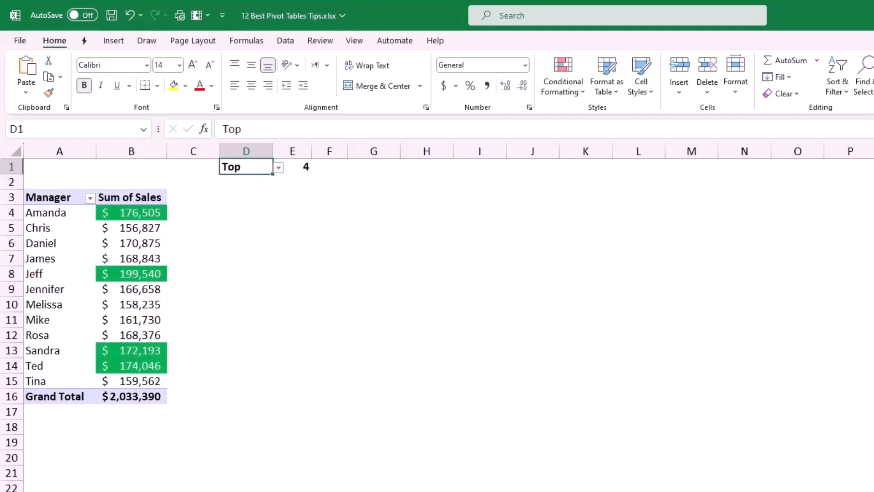
# Step: Set the number of highlighted top managers in E1 to 2
pyautogui.click(292, 167)
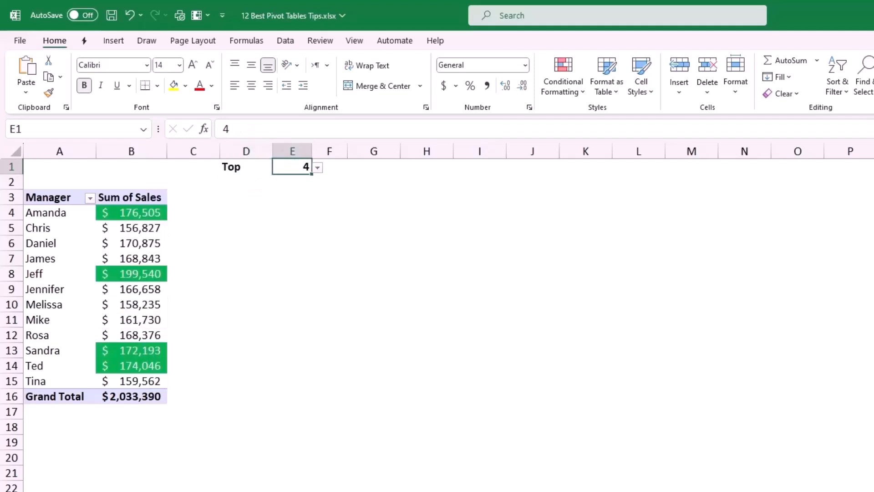
pyautogui.hotkey('alt', 'Down')
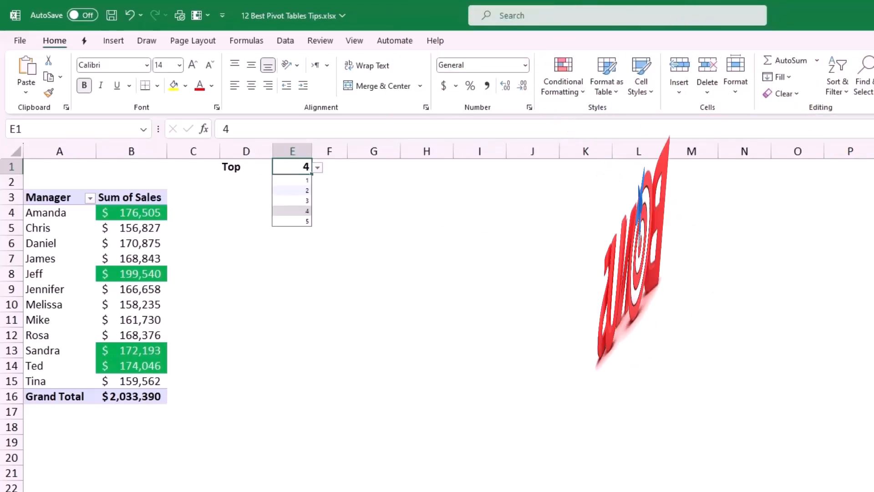
pyautogui.press('Up')
pyautogui.press('Up')
pyautogui.press('Return')
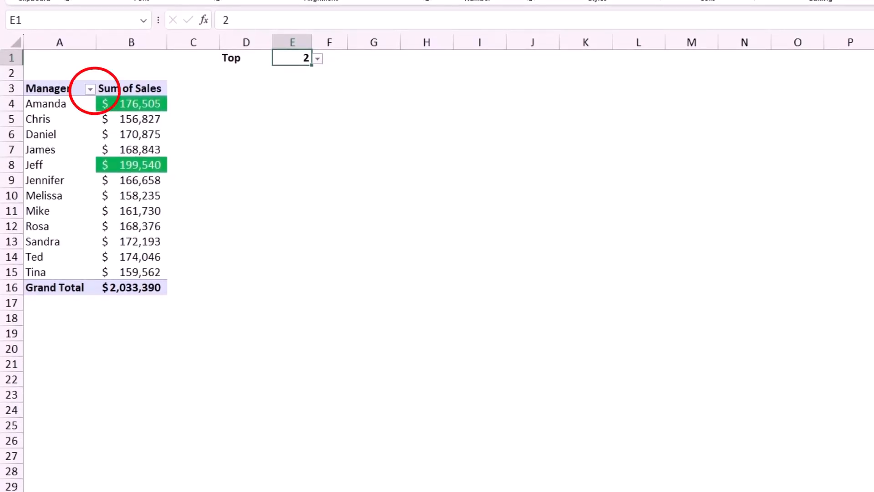
# Step: Filter the Manager field with a Top 10 value filter showing the top 3 items by Sum of Sales
pyautogui.click(90, 89)
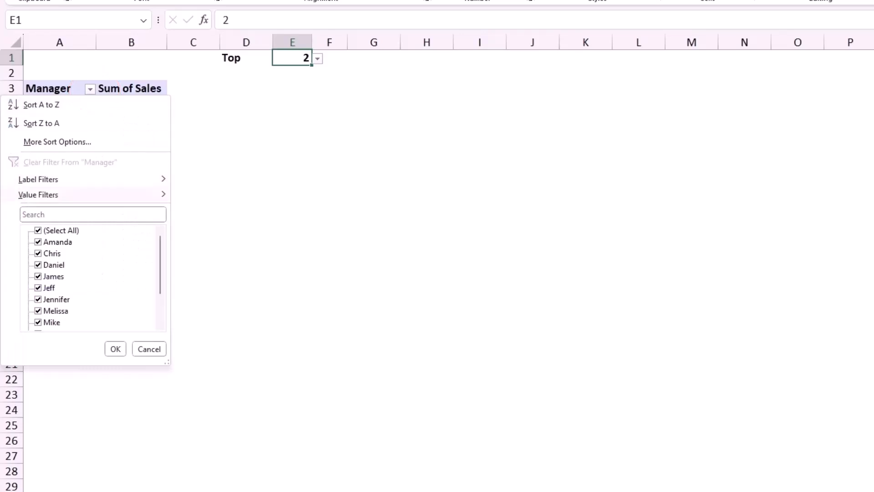
pyautogui.moveTo(38, 195)
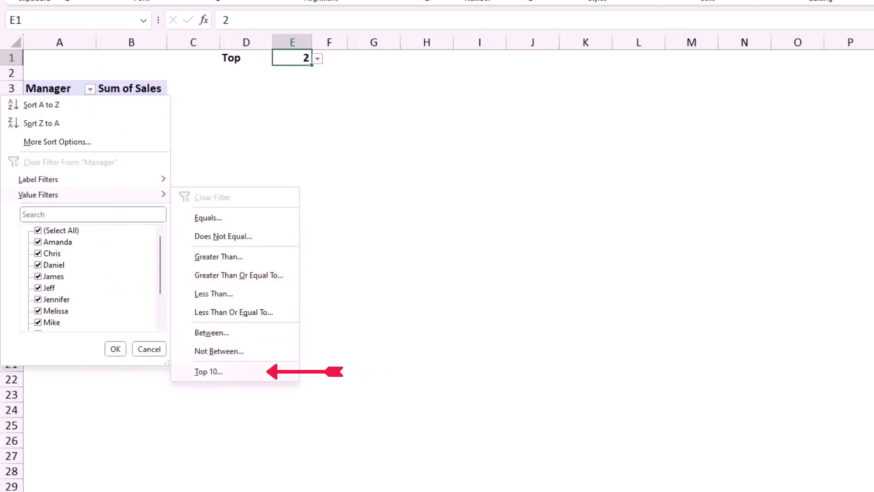
pyautogui.click(209, 371)
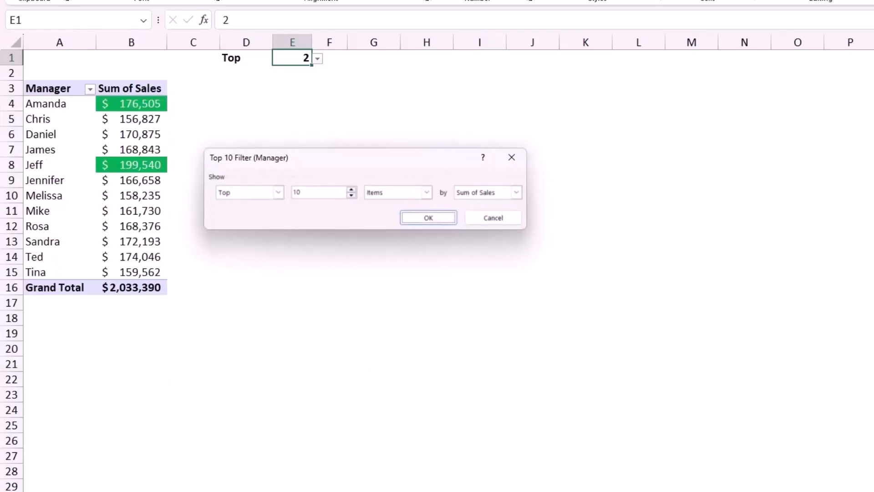
pyautogui.doubleClick(297, 193)
pyautogui.write('3')
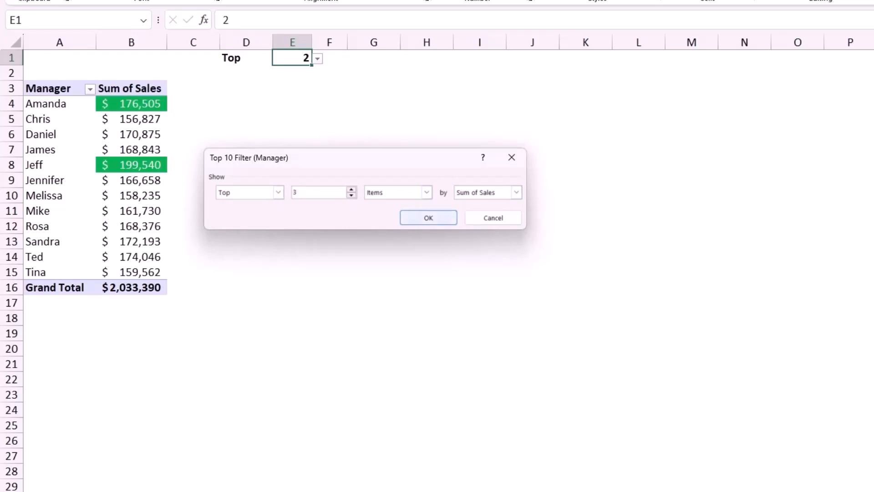
pyautogui.press('Return')
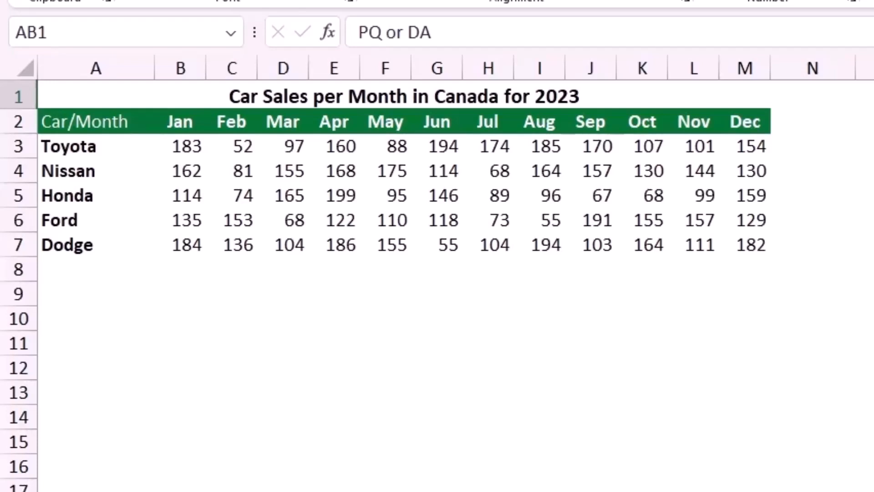
# Step: Start the PivotTable and PivotChart Wizard for multiple consolidation ranges and choose to create the page fields manually
pyautogui.click(385, 294)
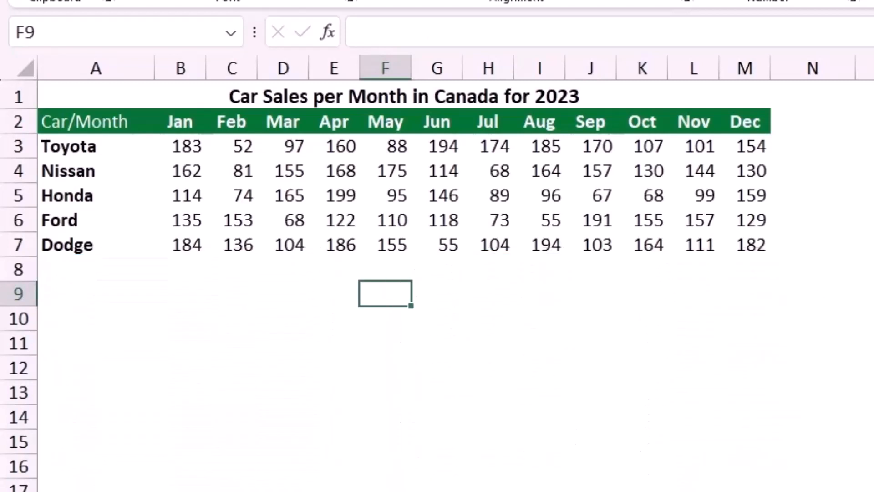
pyautogui.hotkey('alt', 'd')
pyautogui.press('p')
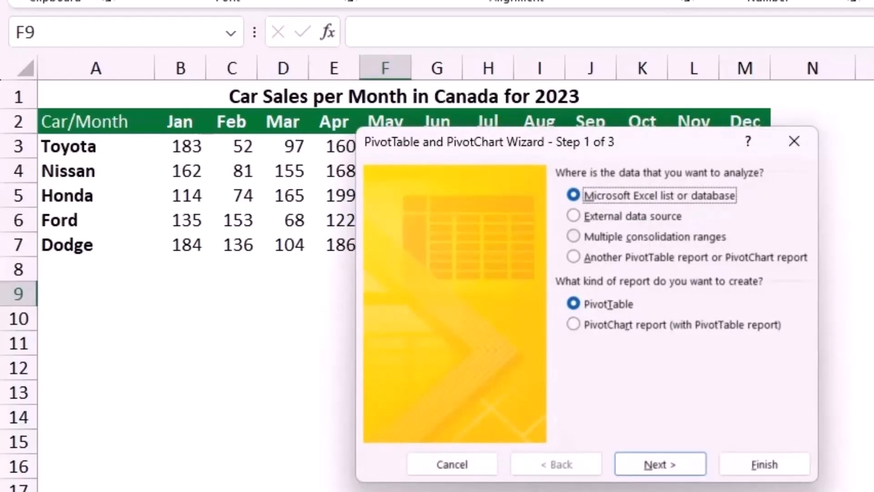
pyautogui.hotkey('alt', 'c')
pyautogui.hotkey('alt', 'n')
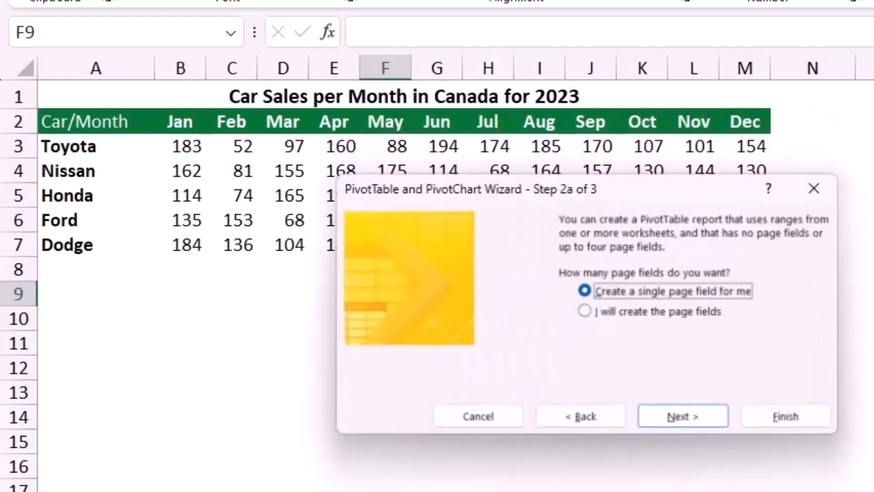
pyautogui.hotkey('alt', 'i')
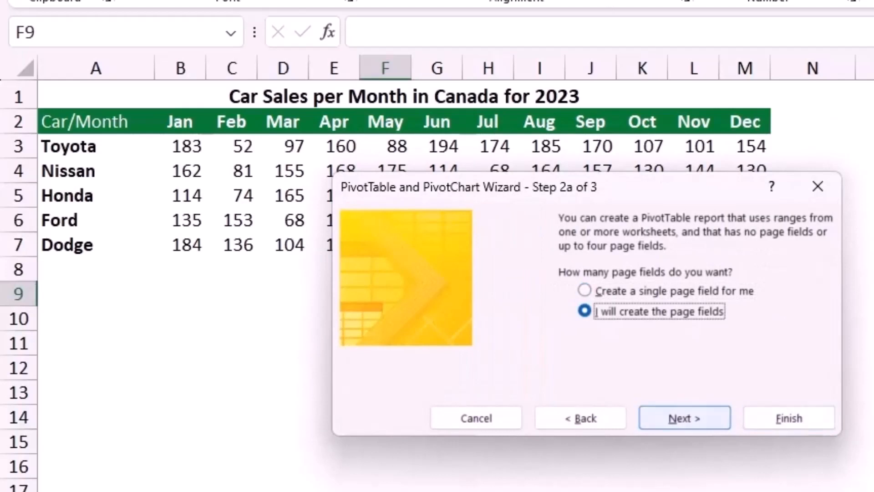
pyautogui.hotkey('alt', 'n')
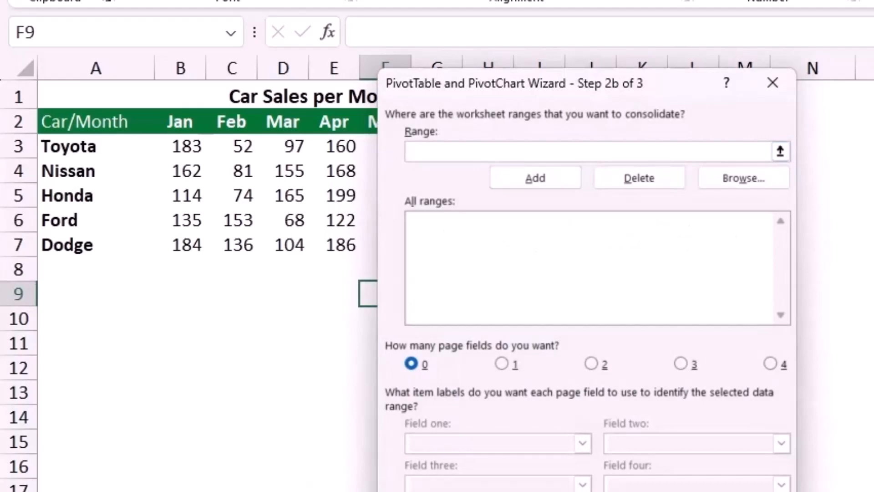
# Step: Add the cross-tab range A2:M7 on the Unpivot sheet to the ranges to consolidate
pyautogui.moveTo(91, 121); pyautogui.dragTo(718, 256)
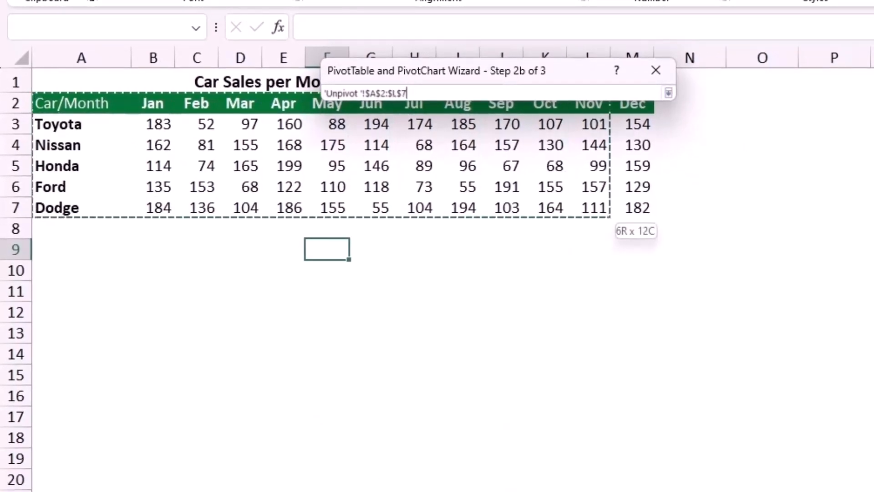
pyautogui.moveTo(610, 213); pyautogui.dragTo(635, 213)
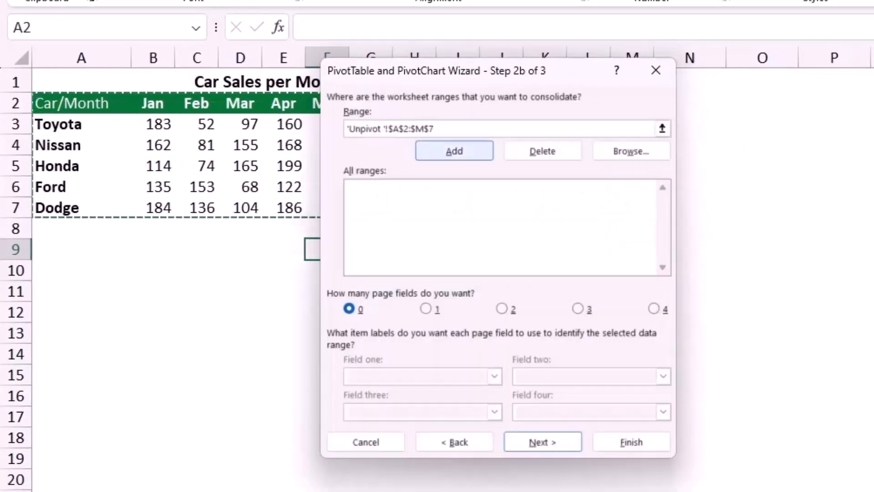
pyautogui.click(455, 150)
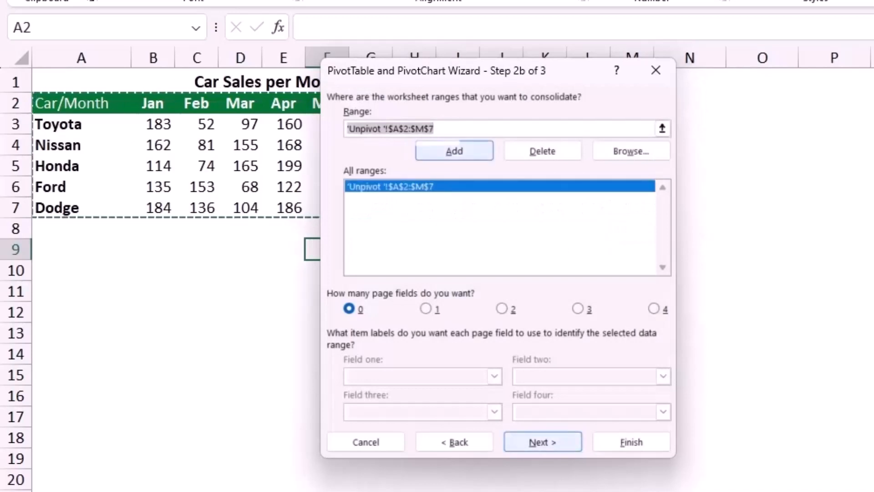
# Step: Continue with 0 page fields and create the PivotTable report on a new worksheet
pyautogui.click(542, 442)
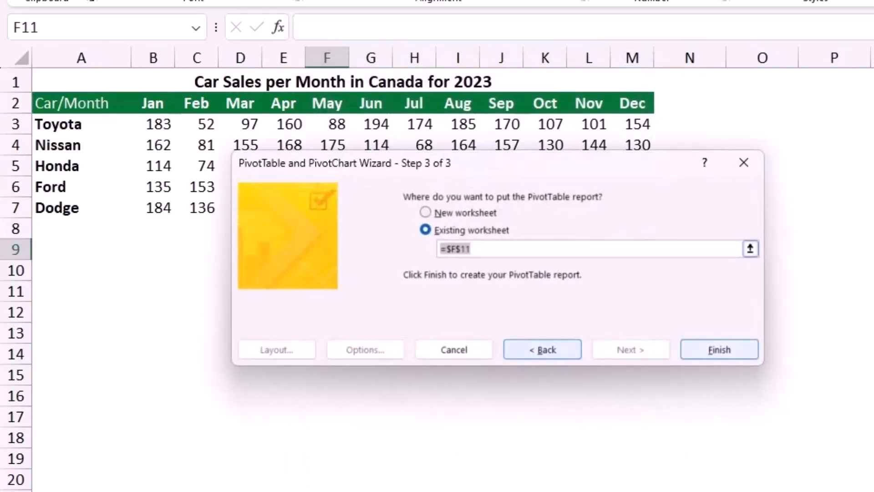
pyautogui.hotkey('alt', 'n')
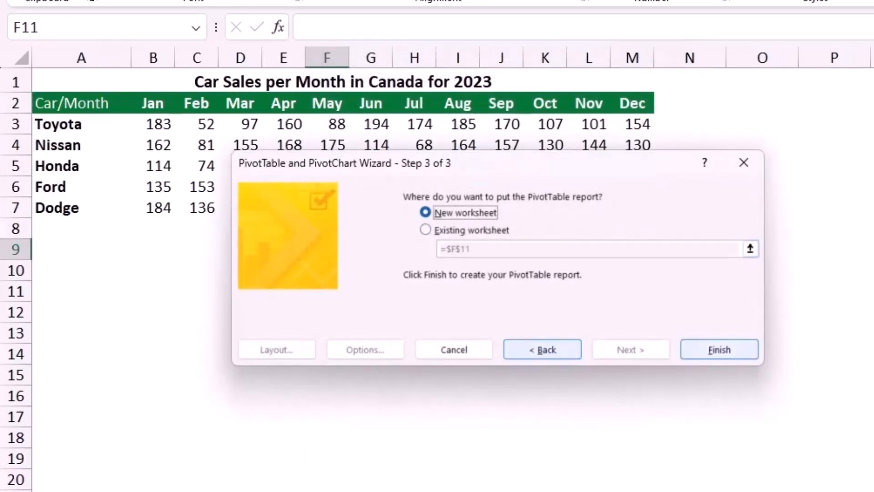
pyautogui.press('Return')
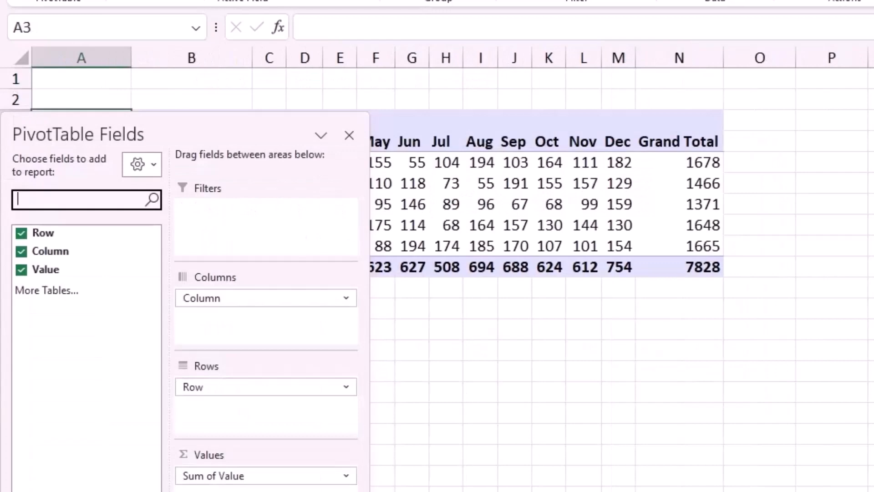
# Step: Move the field list clear of the pivot table and extract the records behind the overall grand total in N10
pyautogui.moveTo(69, 134); pyautogui.dragTo(872, 140)
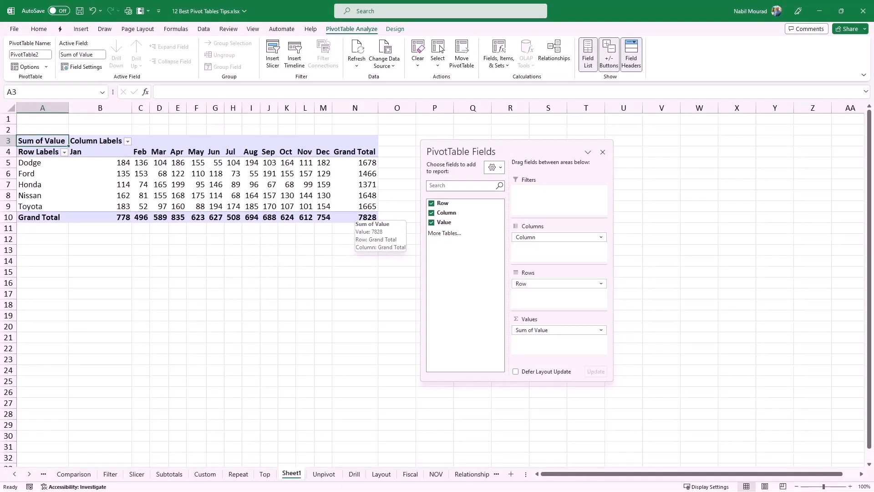
pyautogui.doubleClick(359, 217)
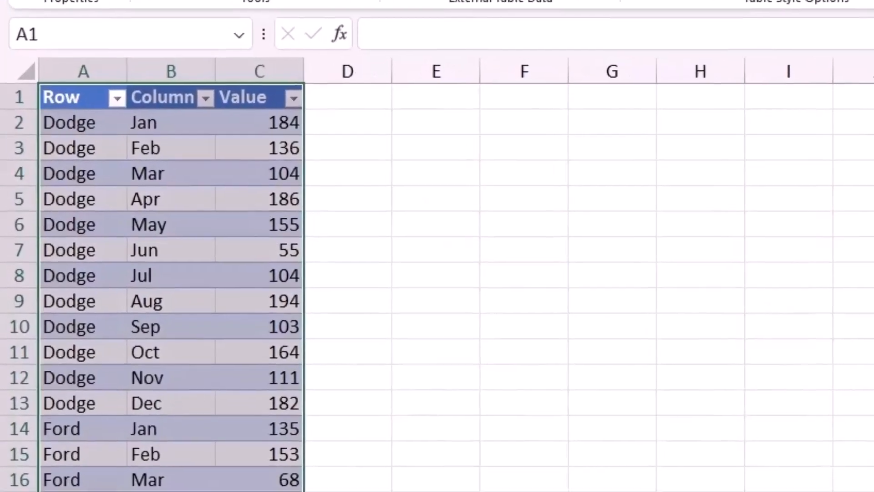
# Step: Rename the first two headers of the extracted table to Car in A1 and Month in B1
pyautogui.hotkey('ctrl', 'Home')
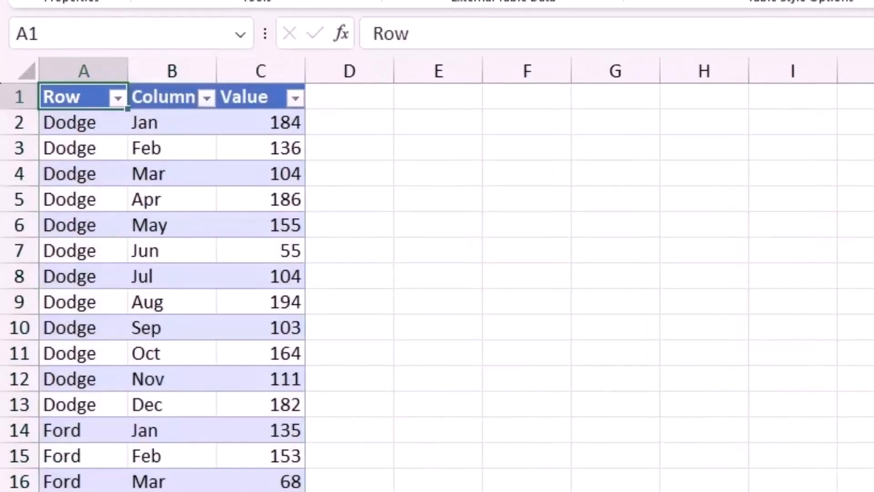
pyautogui.write('Car')
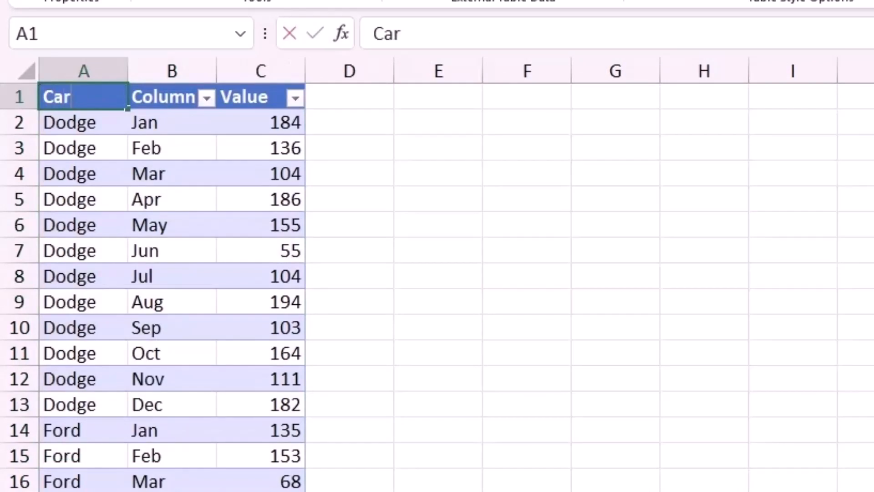
pyautogui.press('Tab')
pyautogui.write('Month')
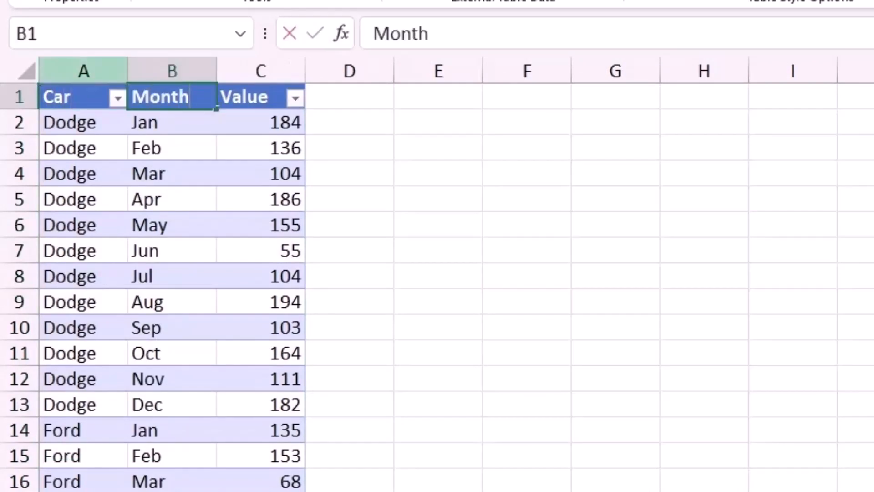
pyautogui.press('Return')
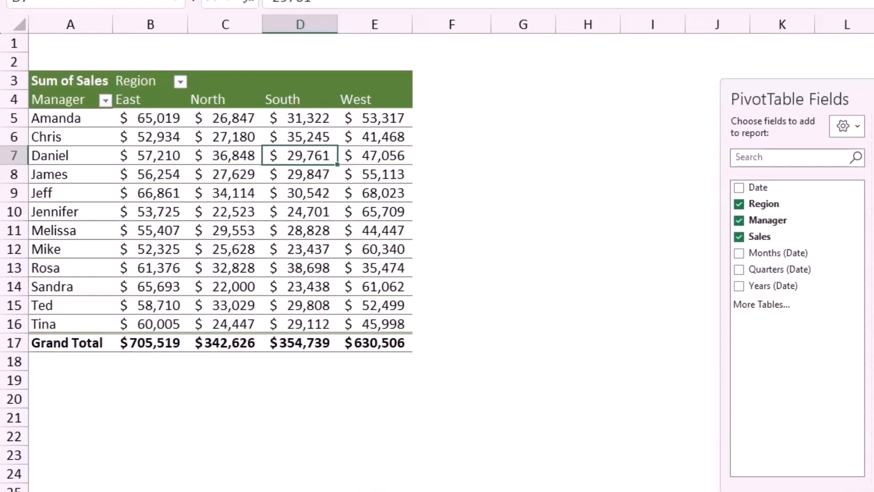
# Step: Show the source records behind the South sales value in D7, and return to the pivot table's sheet
pyautogui.rightClick(315, 153)
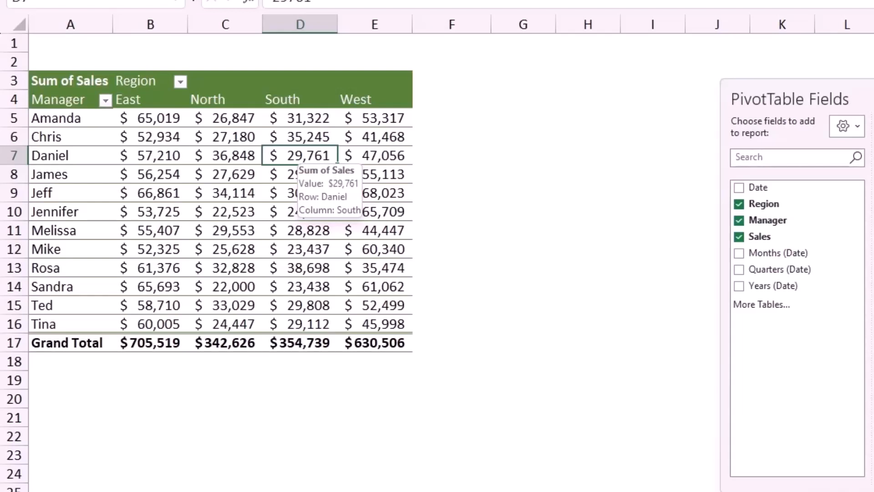
pyautogui.doubleClick(300, 155)
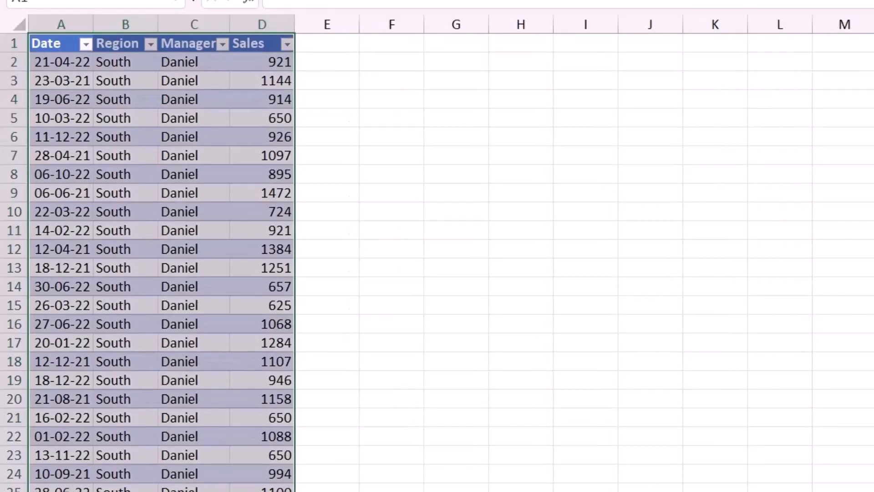
pyautogui.hotkey('ctrl', 'pagedown')
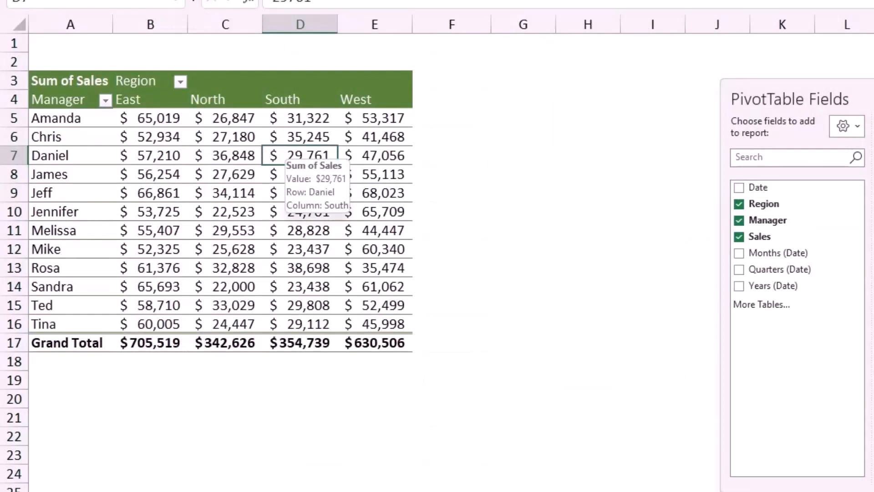
# Step: Disable Enable show details in the PivotTable options of the DrillDown pivot table
pyautogui.rightClick(294, 156)
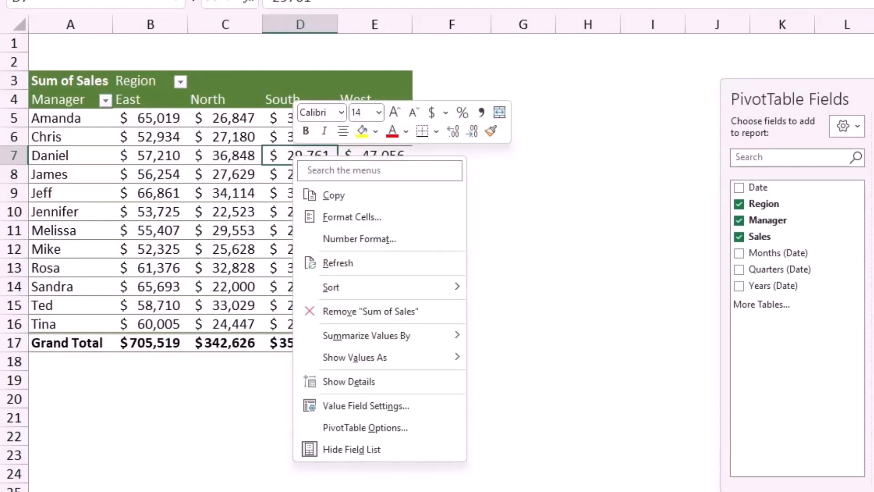
pyautogui.click(365, 428)
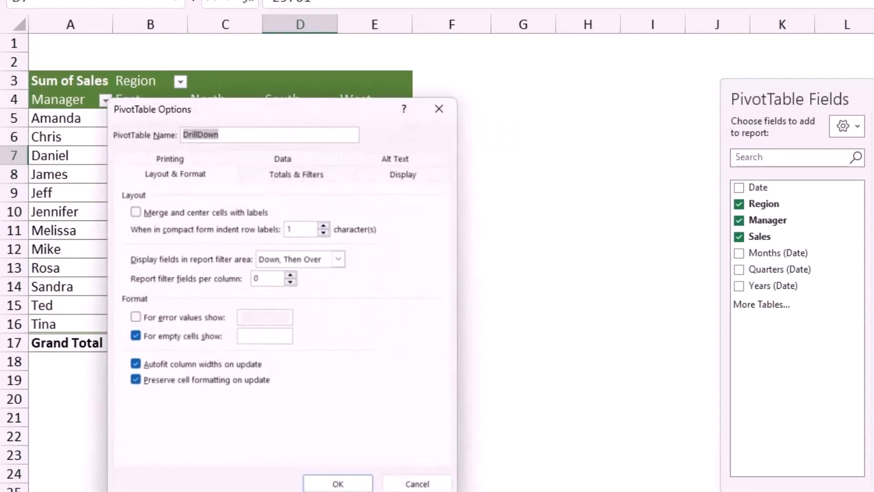
pyautogui.click(283, 159)
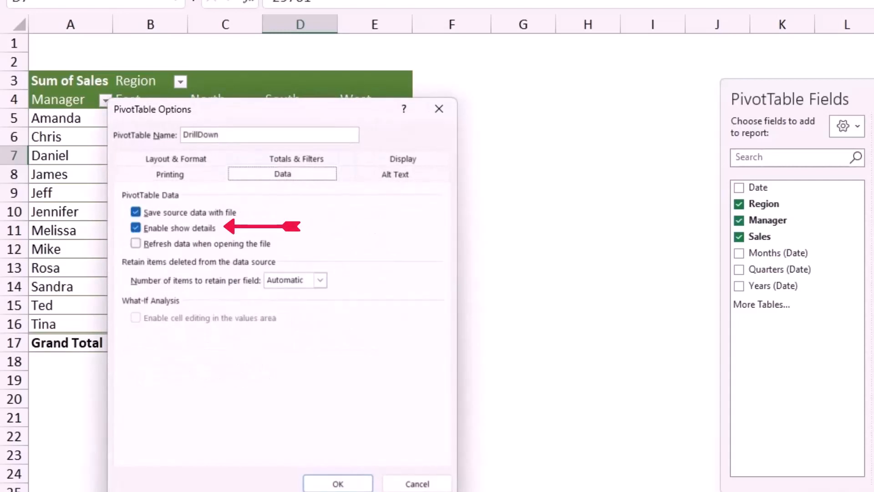
pyautogui.click(136, 228)
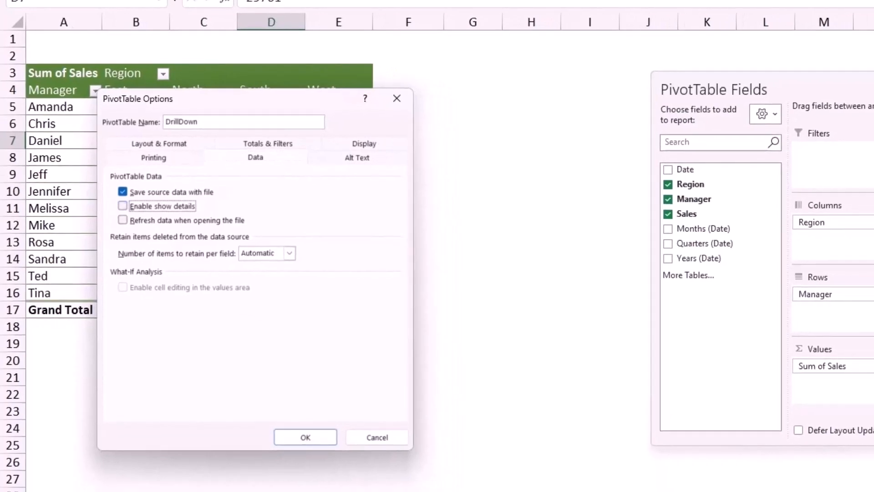
pyautogui.click(306, 437)
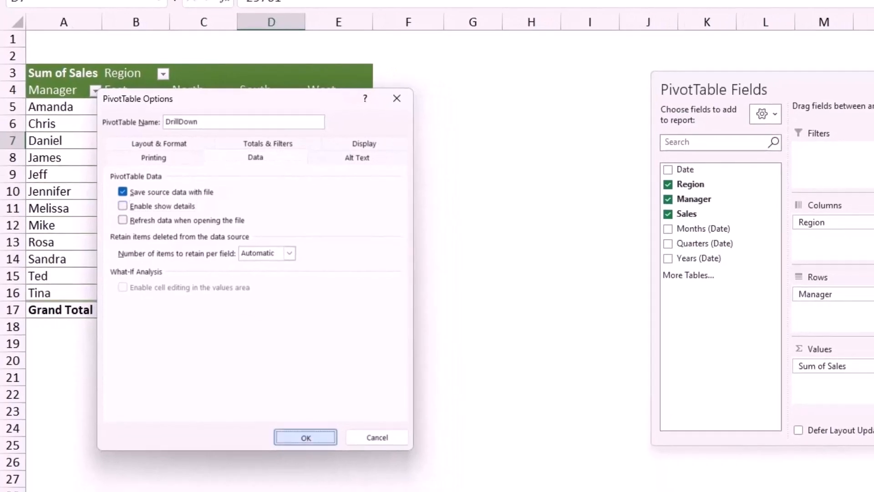
# Step: Try to show the source records behind the North sales value in C7
pyautogui.doubleClick(203, 140)
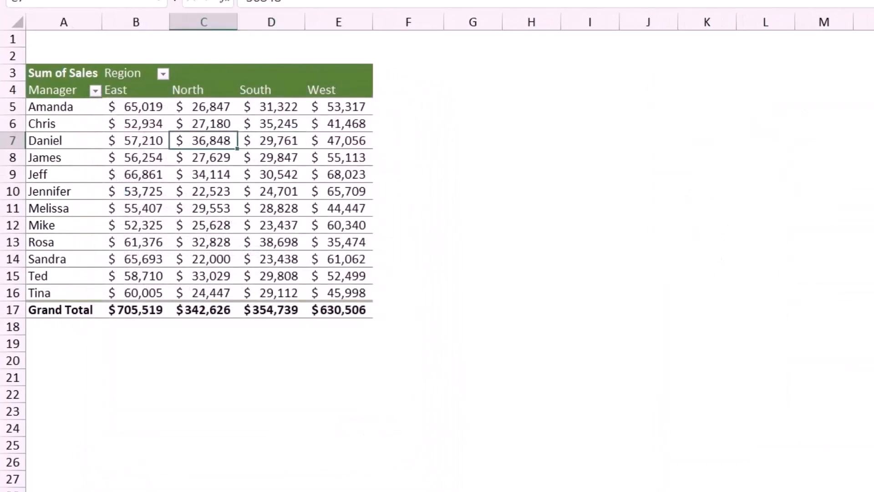
pyautogui.doubleClick(203, 141)
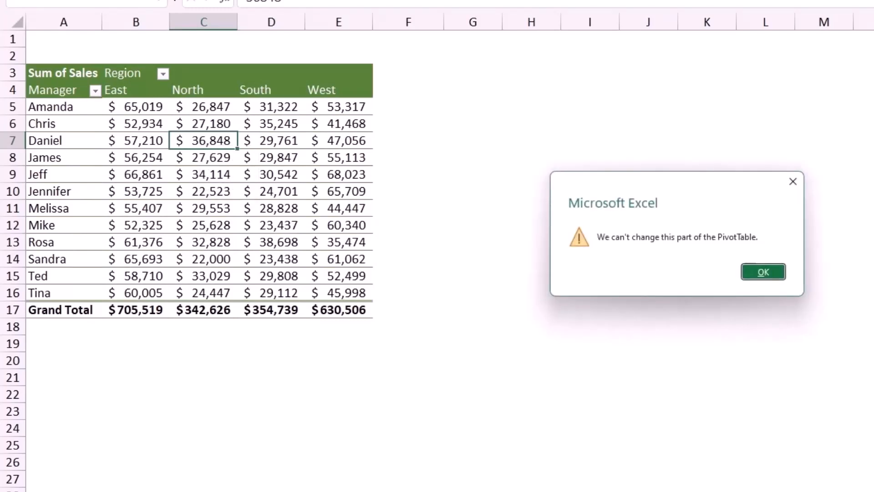
pyautogui.press('Return')
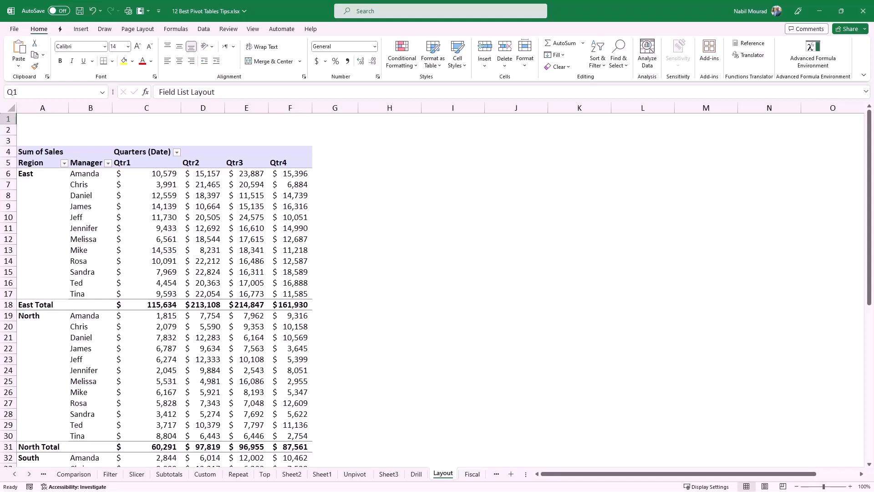
# Step: Edit the default PivotTable layout in the Excel data options by importing the layout of the pivot table at cell F9
pyautogui.scroll(-14, 437, 287)
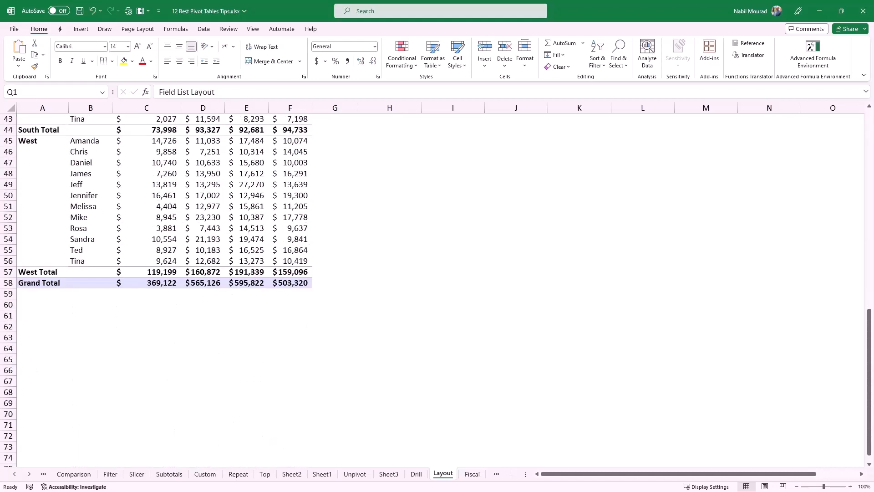
pyautogui.scroll(14, 148, 263)
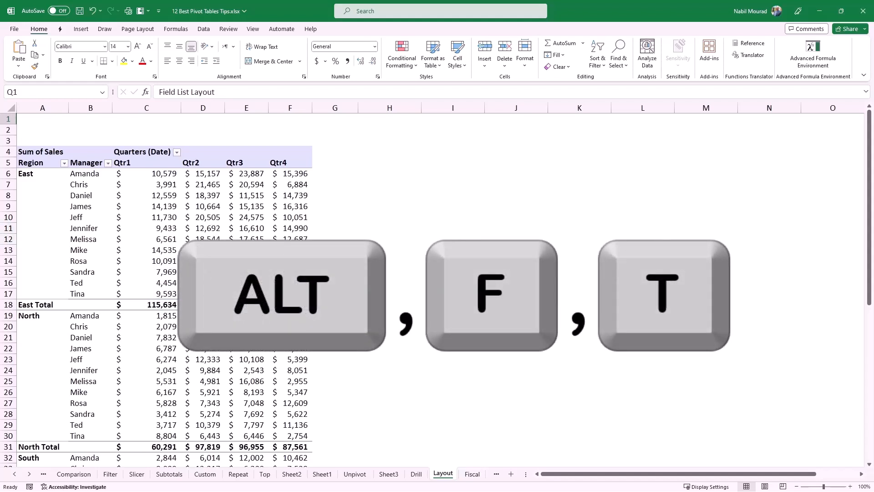
pyautogui.hotkey('alt', 'f')
pyautogui.press('t')
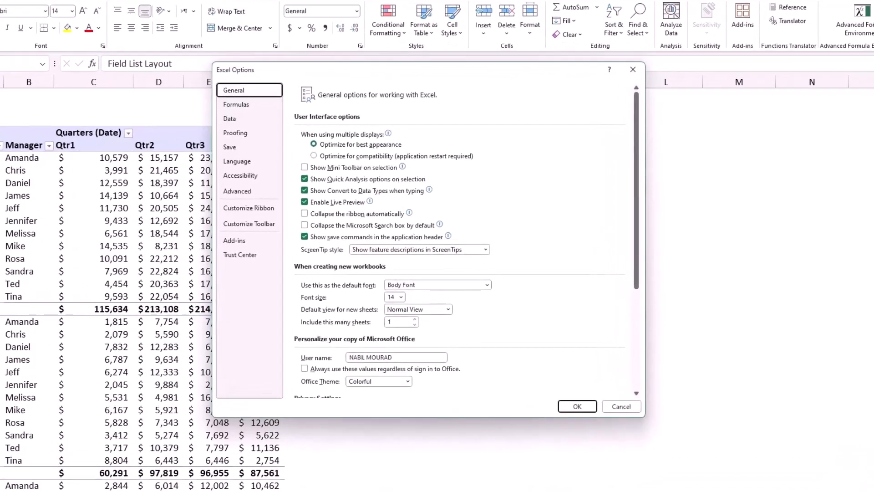
pyautogui.press('d')
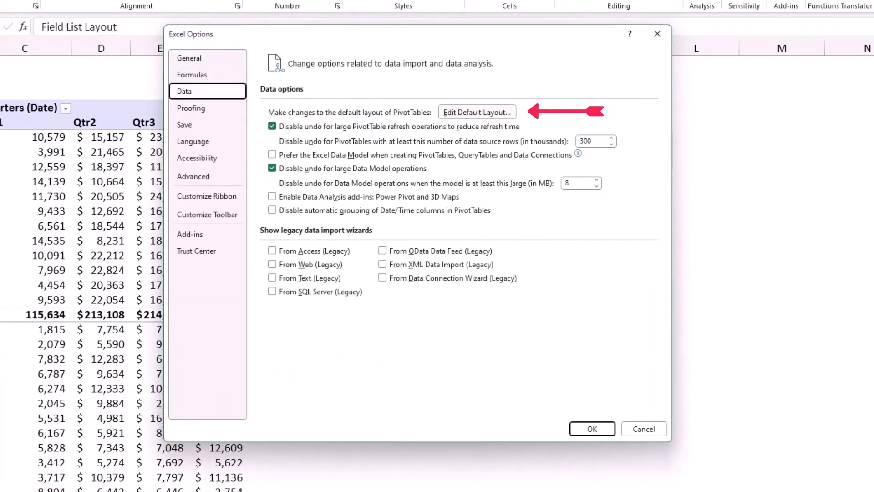
pyautogui.hotkey('alt', 'e')
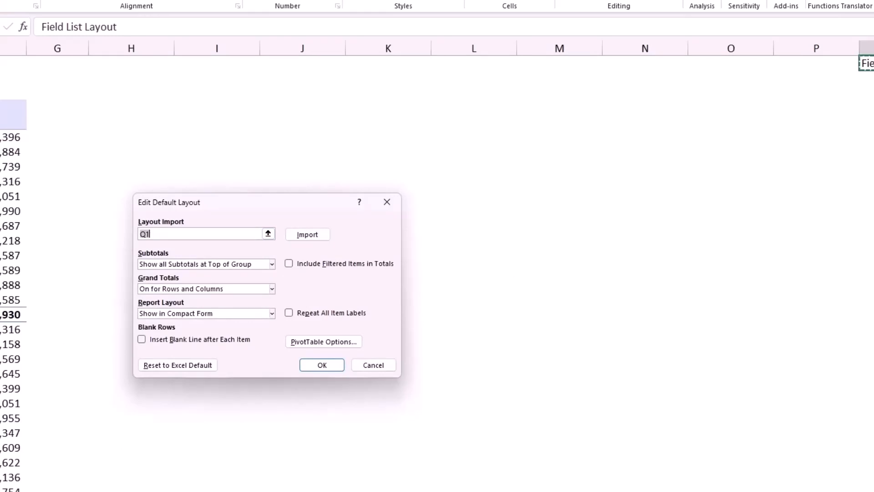
pyautogui.click(10, 181)
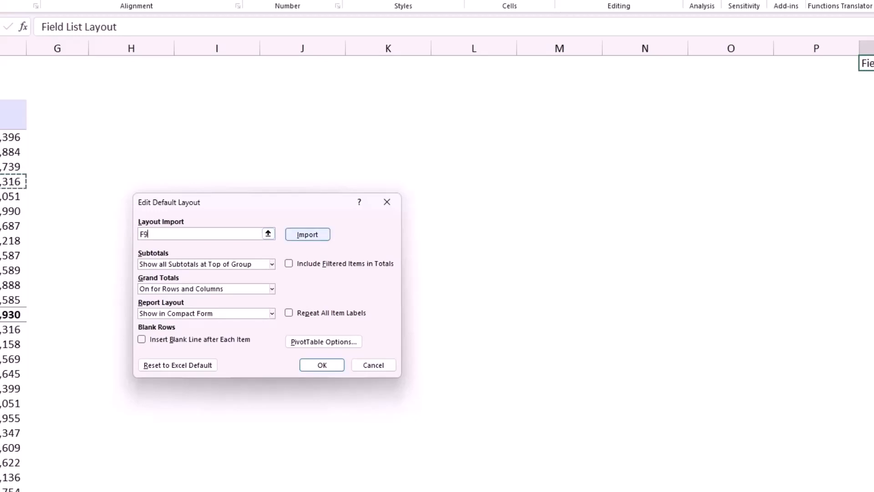
pyautogui.click(307, 234)
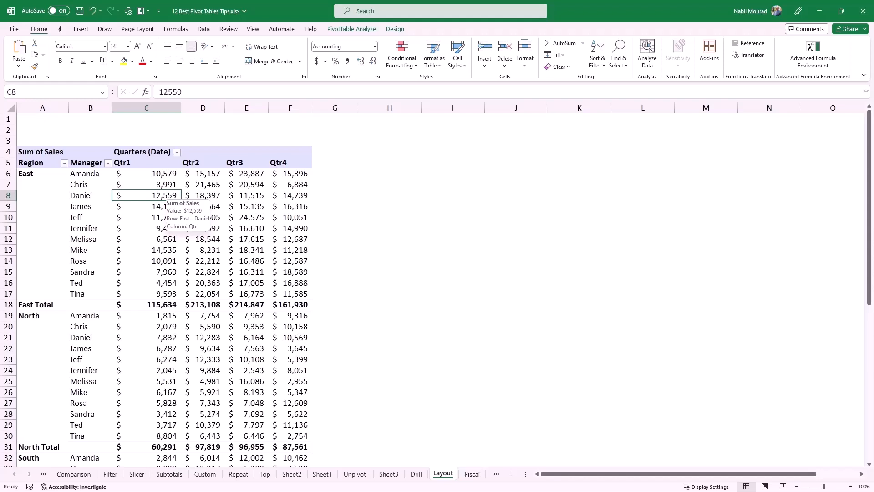
# Step: Show the PivotTable field list for the Layout sheet's pivot table and move it closer to the report
pyautogui.press('alt')
pyautogui.press('j')
pyautogui.press('t')
pyautogui.press('l')
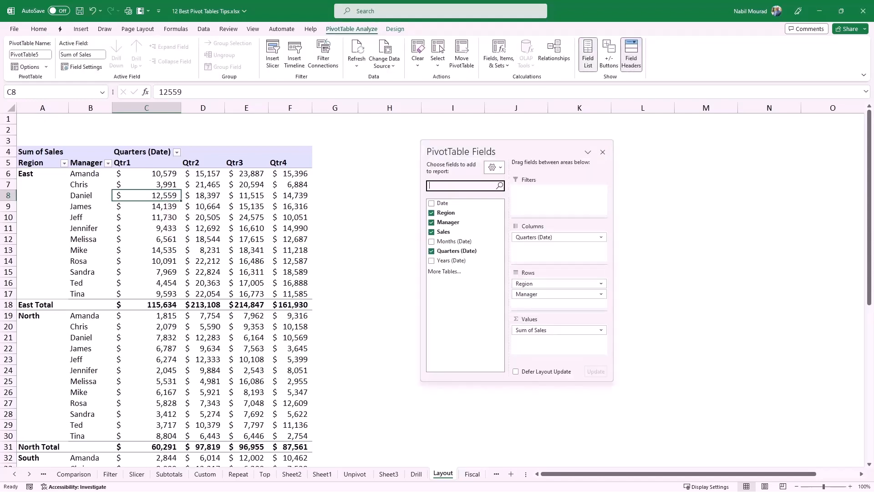
pyautogui.moveTo(517, 151); pyautogui.dragTo(485, 148)
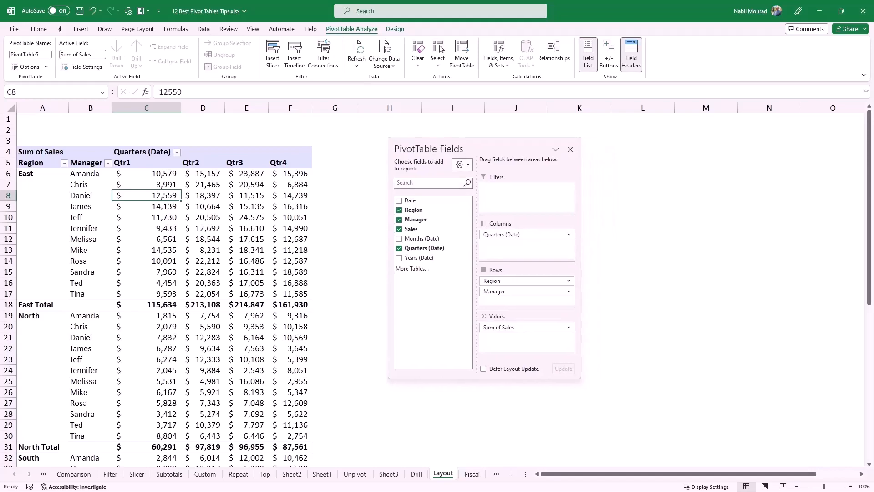
# Step: Switch the field list to Fields Section and Areas Section Stacked, and return it to the Side-By-Side layout
pyautogui.click(462, 164)
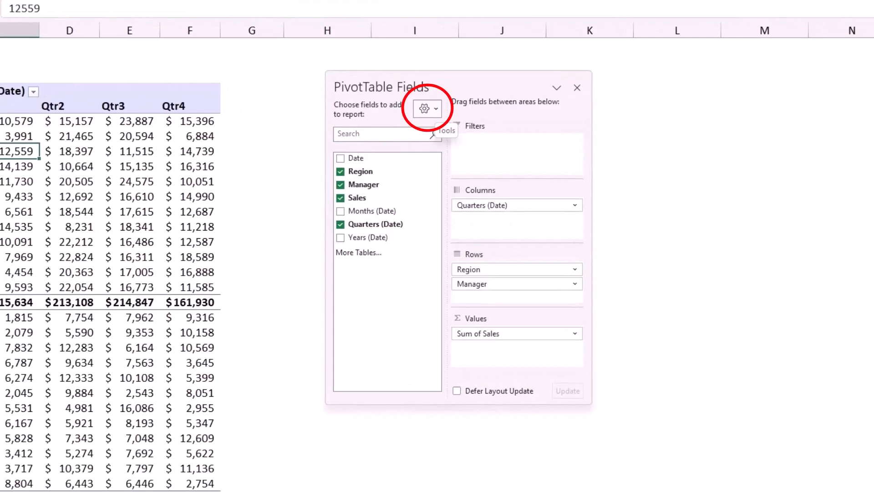
pyautogui.click(427, 108)
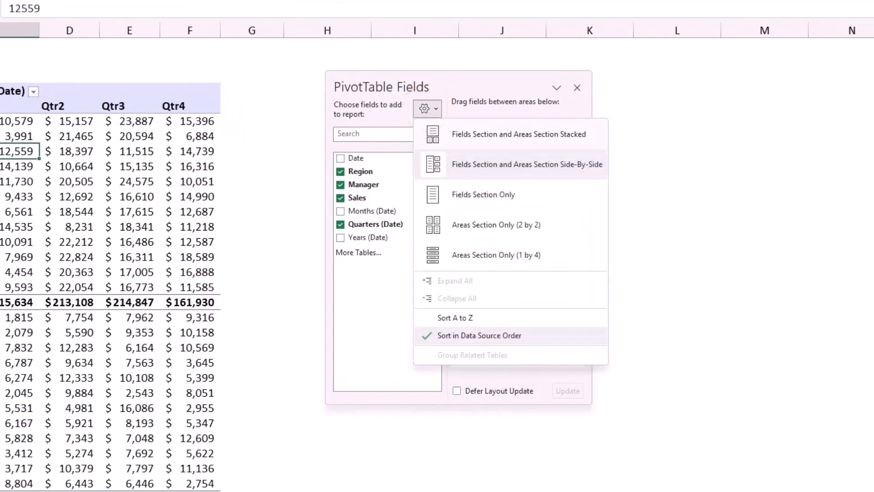
pyautogui.click(514, 133)
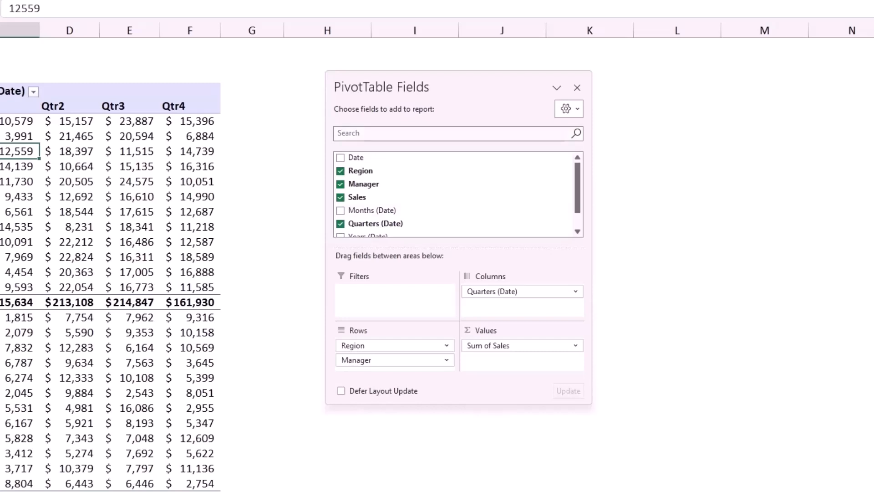
pyautogui.click(569, 108)
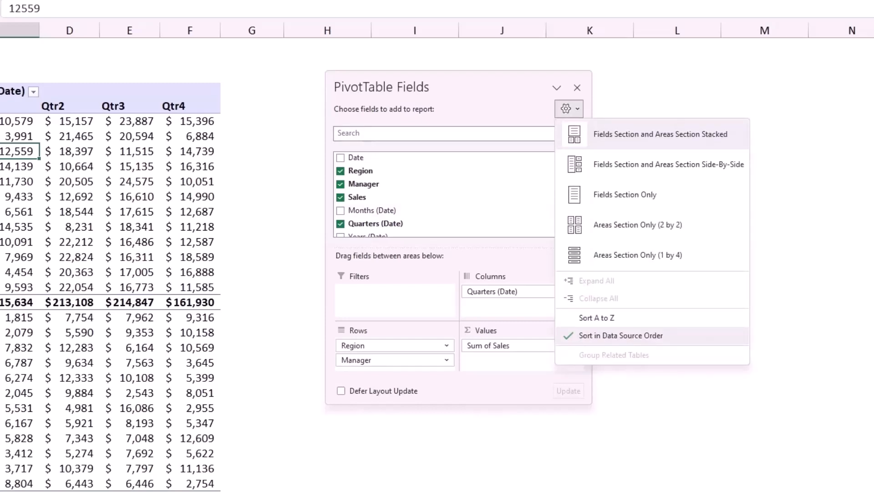
pyautogui.click(668, 164)
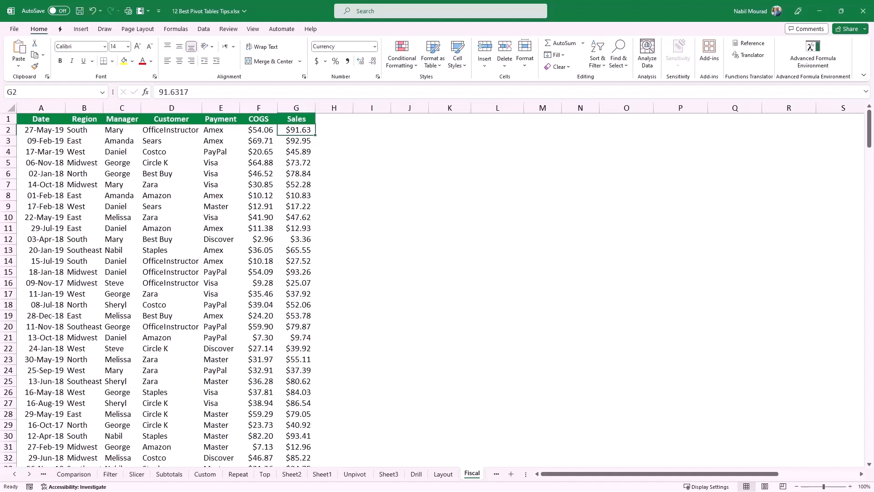
# Step: Insert a pivot table from the Fiscal sheet's data range $A$1:$G$300 at cell I4 of the same worksheet
pyautogui.click(172, 163)
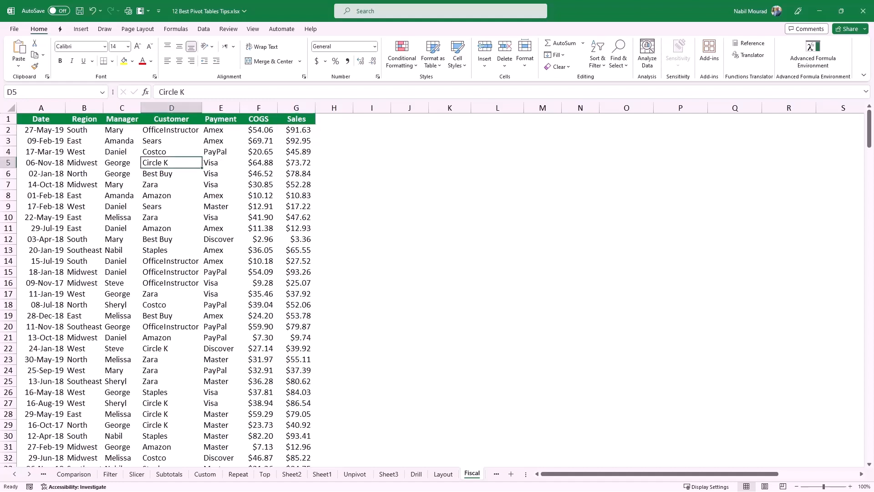
pyautogui.click(81, 29)
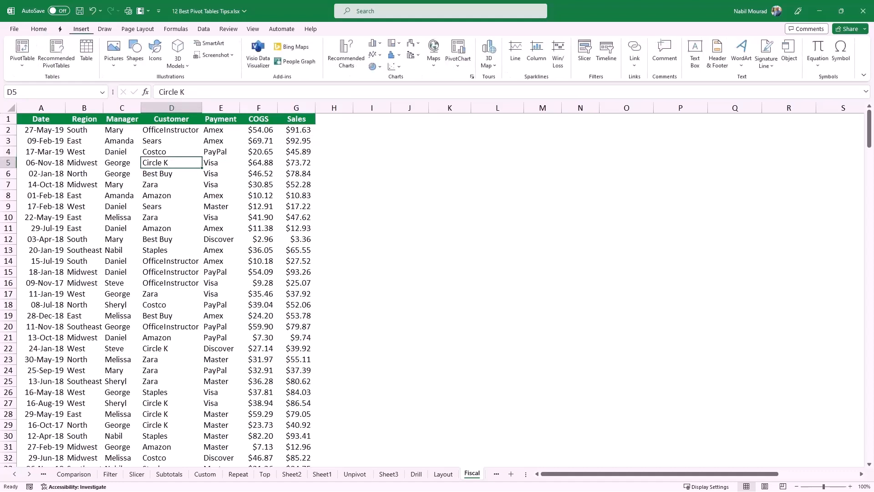
pyautogui.click(22, 48)
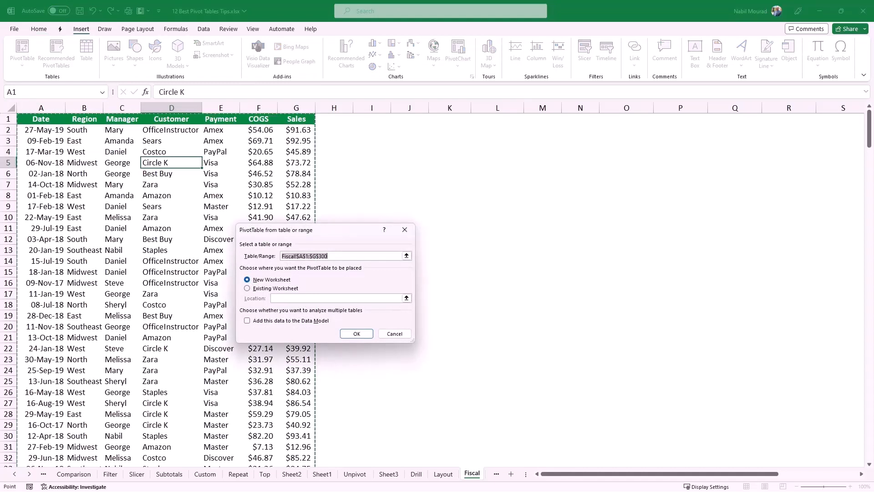
pyautogui.hotkey('alt', 'e')
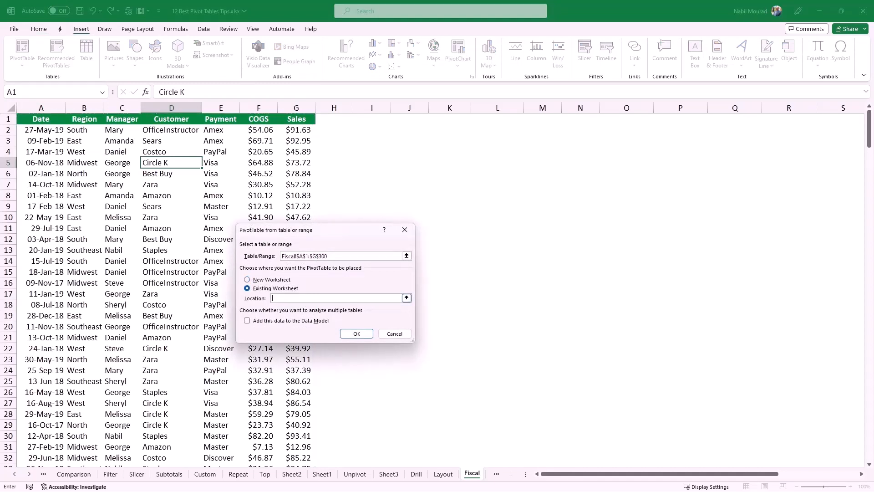
pyautogui.click(372, 152)
pyautogui.press('Return')
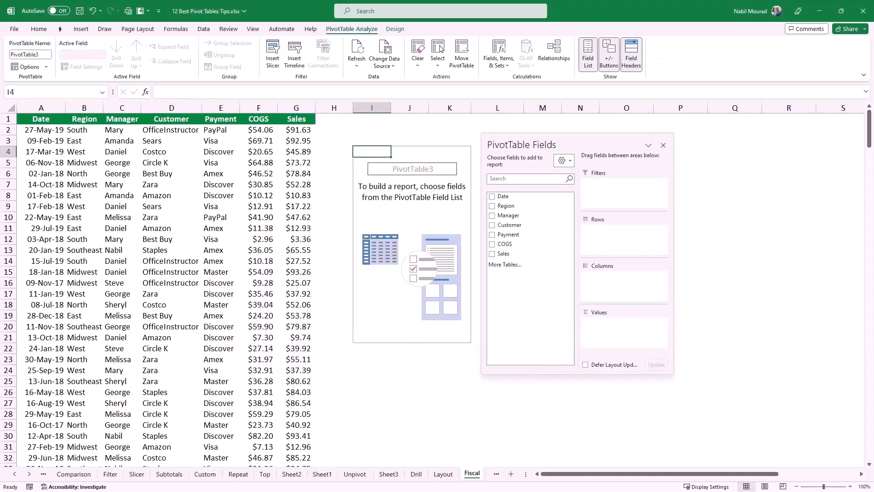
# Step: Build the pivot table with Quarters (Date) and Months (Date) as rows, without Years or Date, and Sales as values
pyautogui.moveTo(503, 196); pyautogui.dragTo(624, 239)
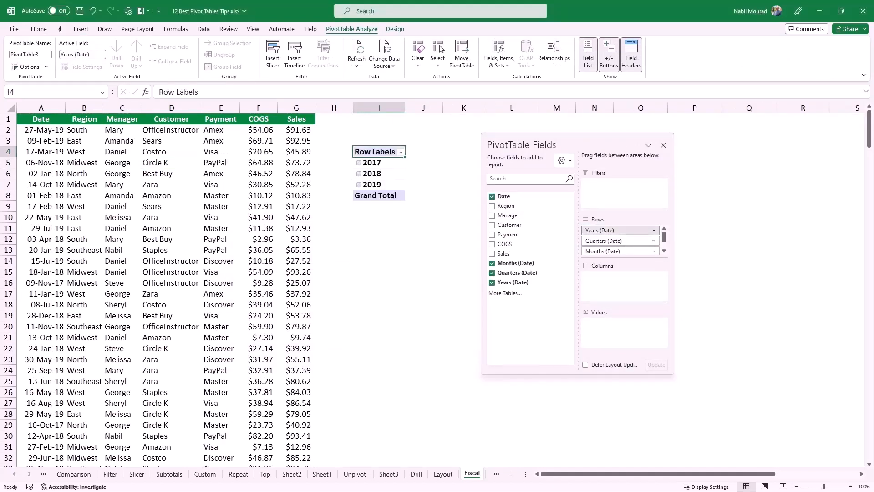
pyautogui.moveTo(602, 230); pyautogui.dragTo(448, 268)
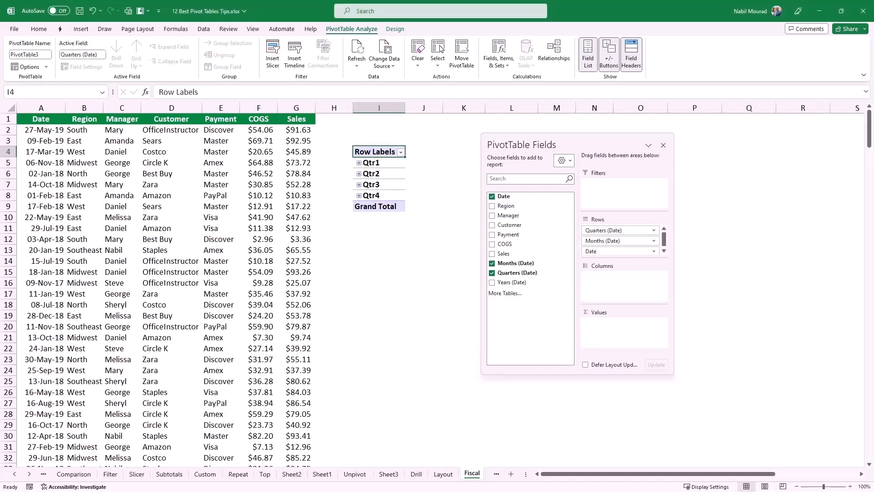
pyautogui.moveTo(600, 251); pyautogui.dragTo(542, 255)
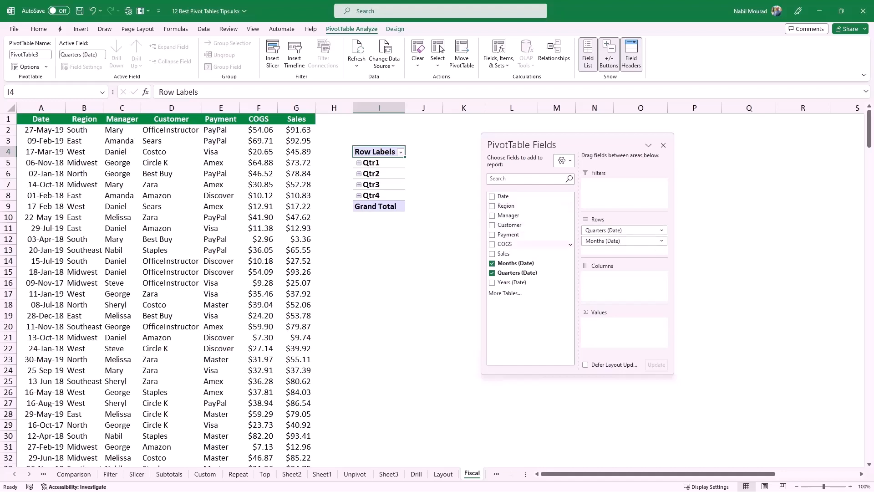
pyautogui.moveTo(504, 253); pyautogui.dragTo(614, 330)
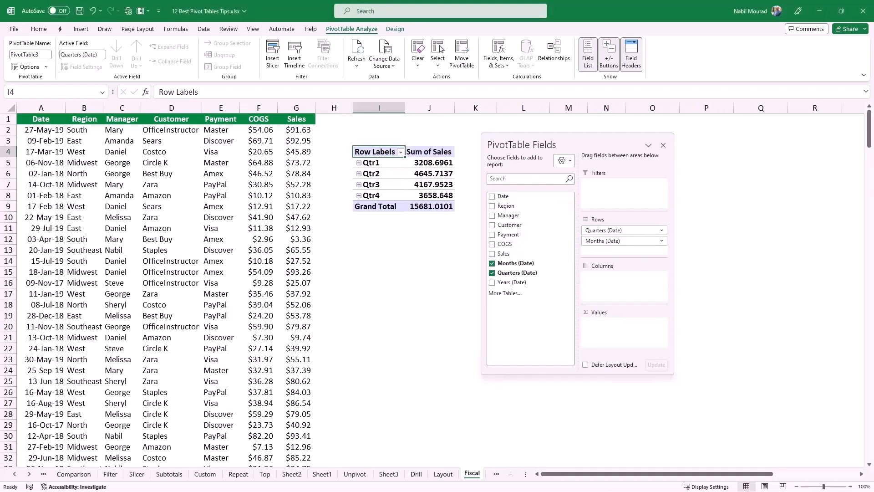
# Step: Close the field list and expand the entire Quarters field to show the months under every quarter
pyautogui.click(664, 145)
pyautogui.click(383, 162)
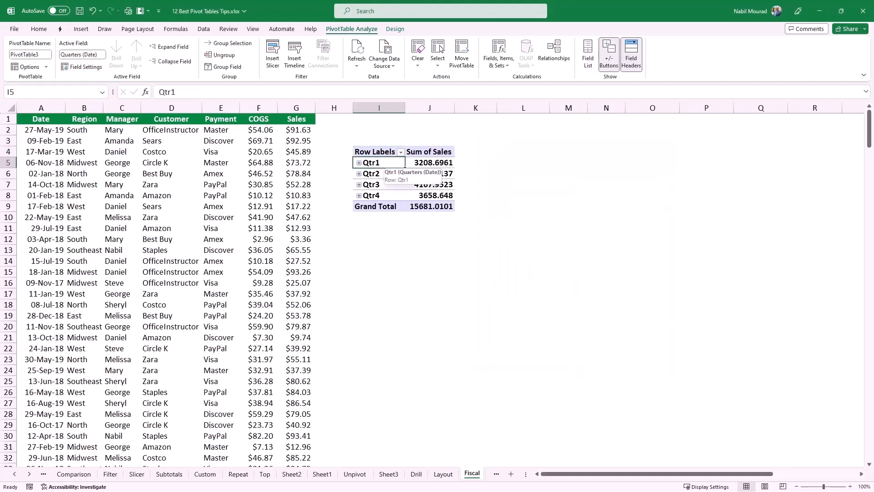
pyautogui.rightClick(388, 163)
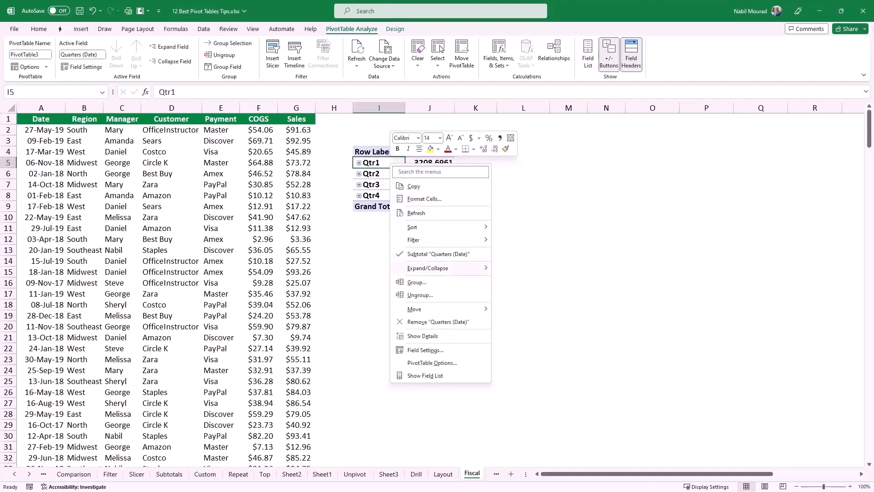
pyautogui.moveTo(437, 267)
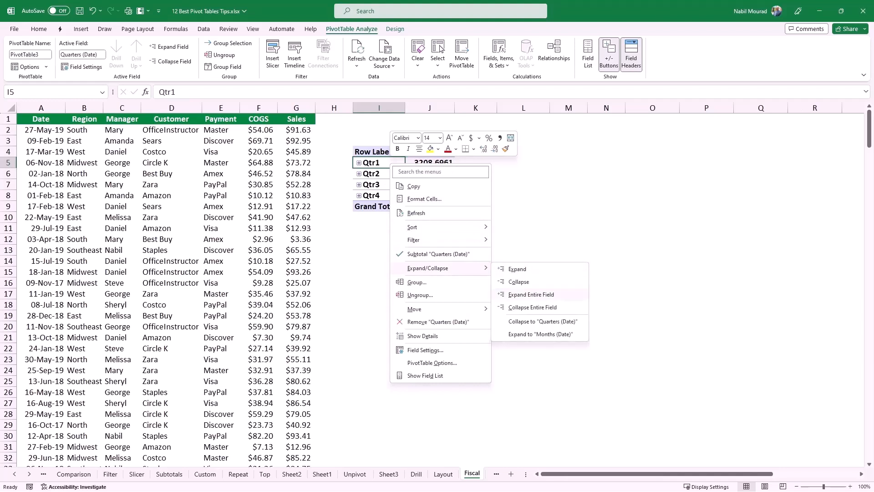
pyautogui.click(531, 294)
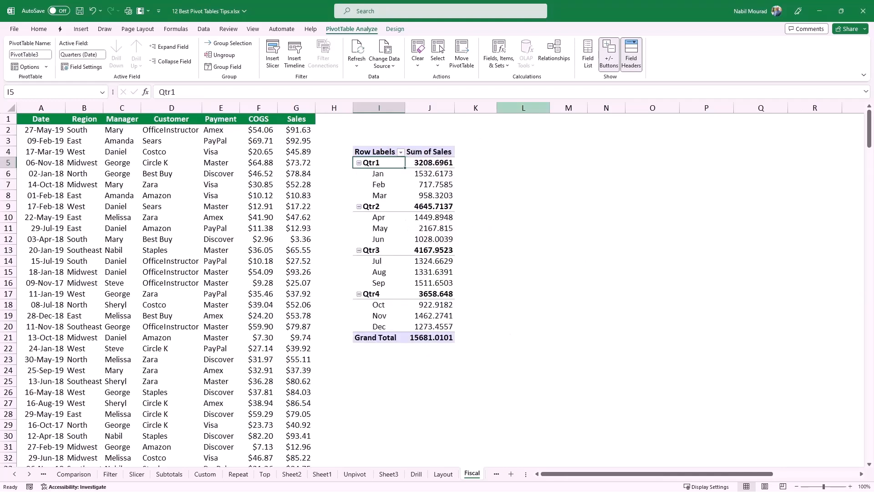
# Step: Change the pivot table's report layout to Tabular Form
pyautogui.click(395, 29)
pyautogui.click(72, 62)
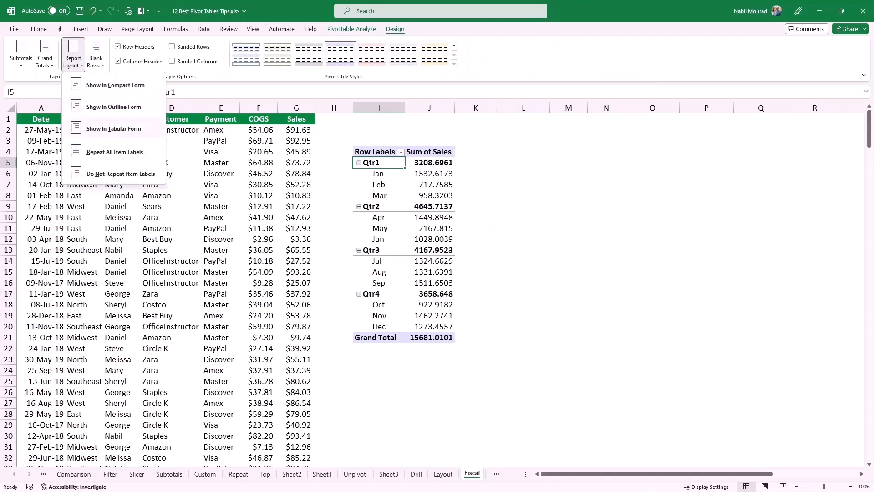
pyautogui.click(113, 128)
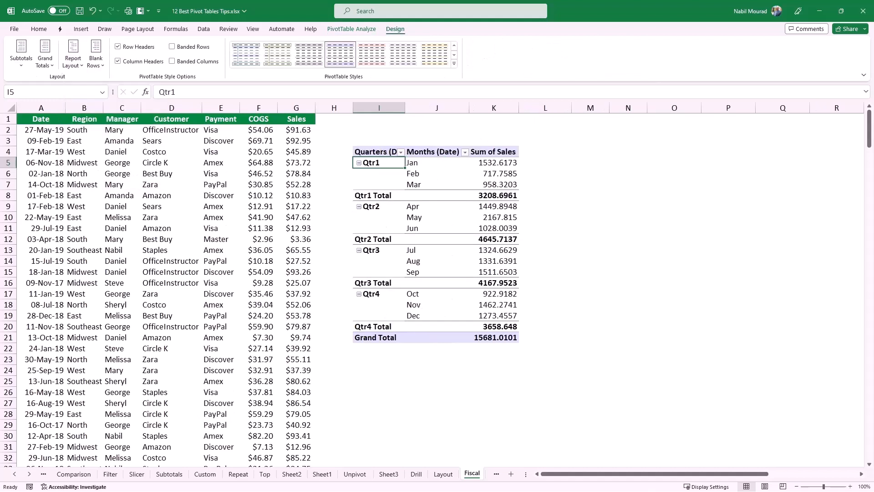
# Step: Apply the Accounting number format with $ and two decimals to Sum of Sales, and turn off the pivot table's subtotals
pyautogui.click(494, 175)
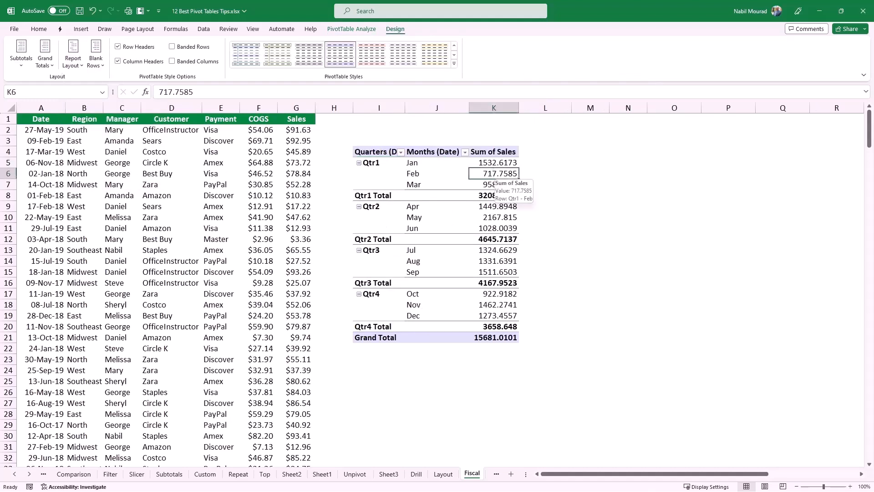
pyautogui.rightClick(500, 176)
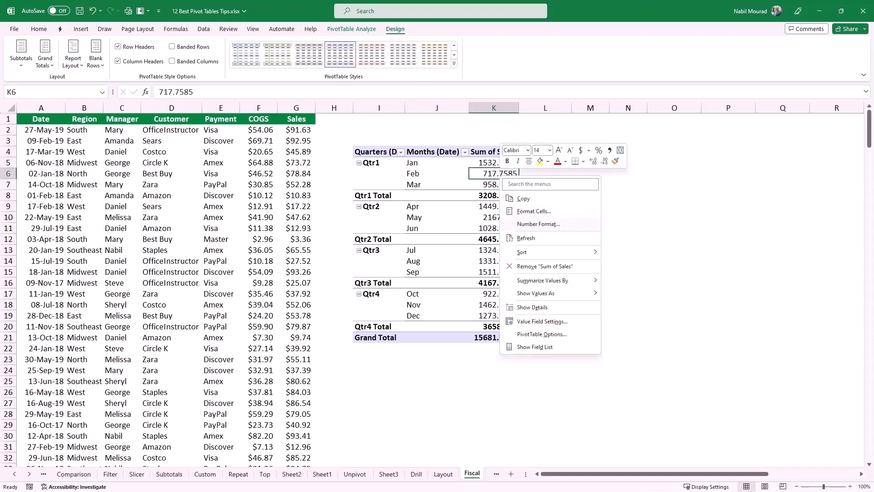
pyautogui.click(538, 224)
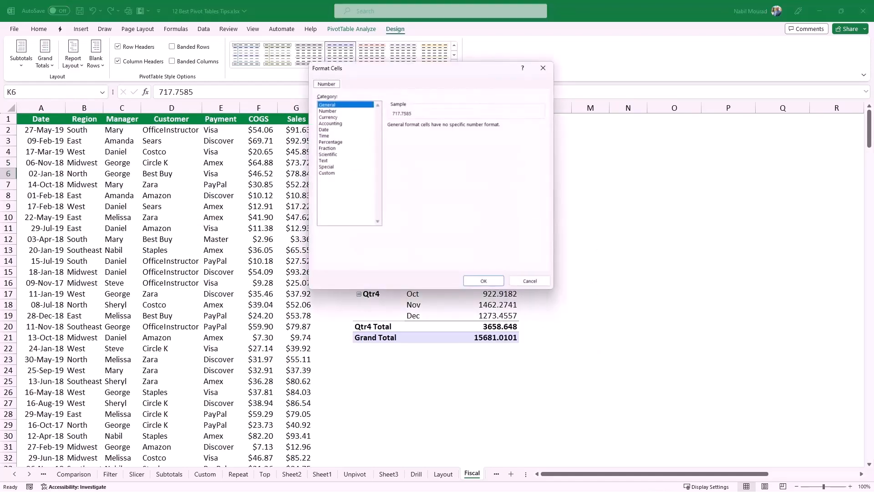
pyautogui.click(331, 124)
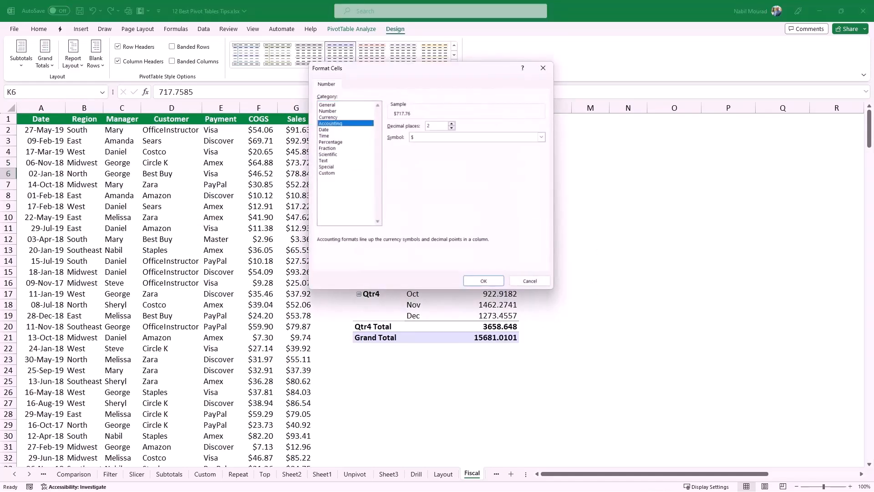
pyautogui.press('Return')
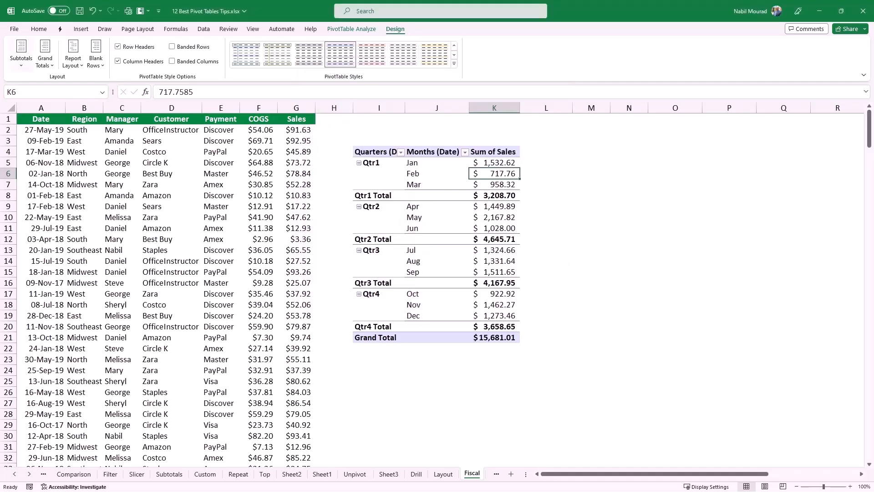
pyautogui.click(21, 54)
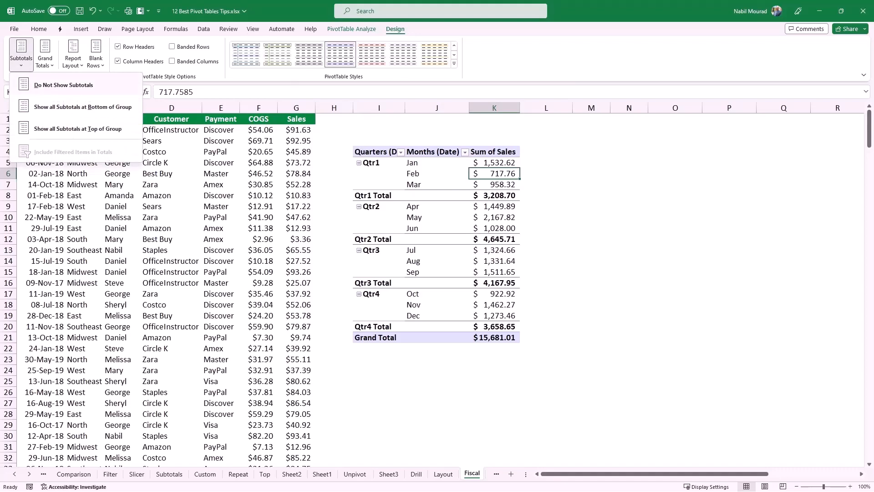
pyautogui.click(64, 84)
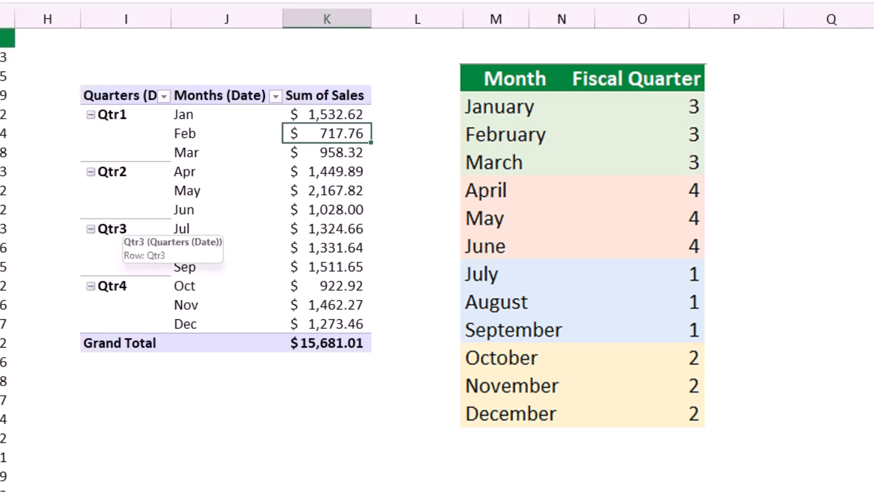
# Step: Rename the quarter labels to fiscal quarters: Qtr3 as Quarter 1, Qtr4 as Quarter 2, Qtr1 as Quarter 3 and Qtr2 as Quarter 4
pyautogui.click(121, 227)
pyautogui.write('Quarter 1')
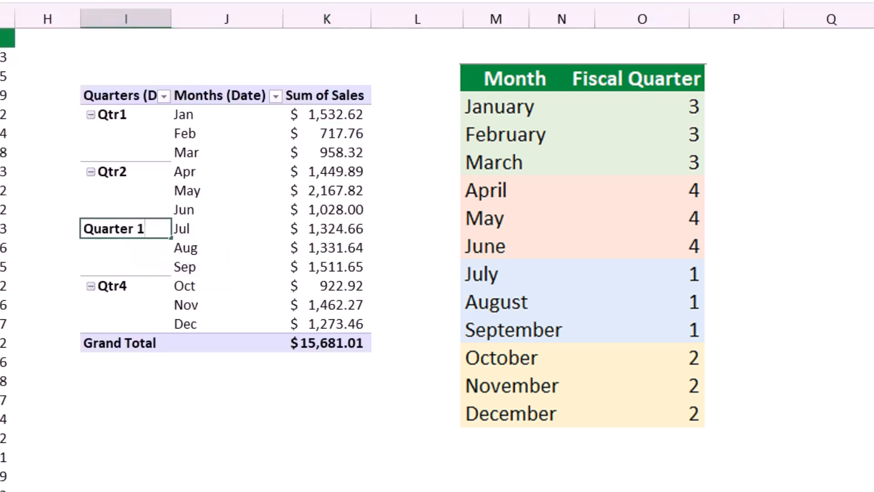
pyautogui.press('Return')
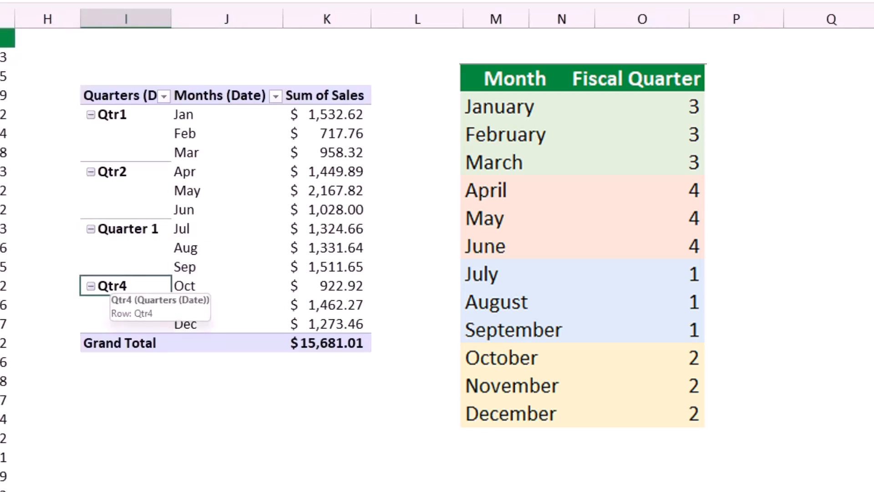
pyautogui.write('Quarter 2')
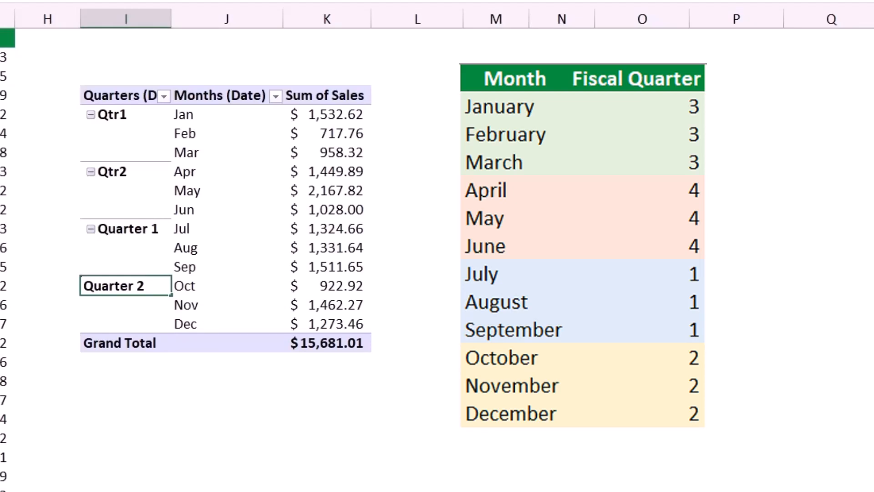
pyautogui.click(126, 115)
pyautogui.write('Quarter 3')
pyautogui.click(125, 172)
pyautogui.write('Quarter')
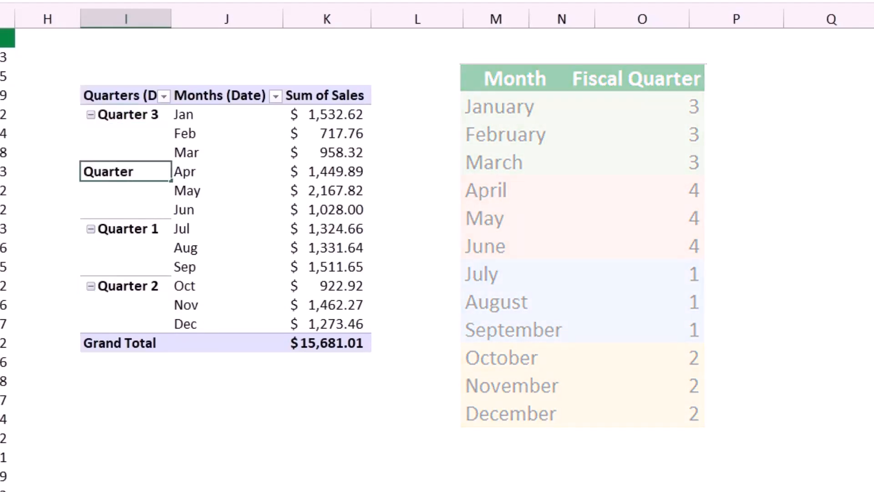
pyautogui.write('4')
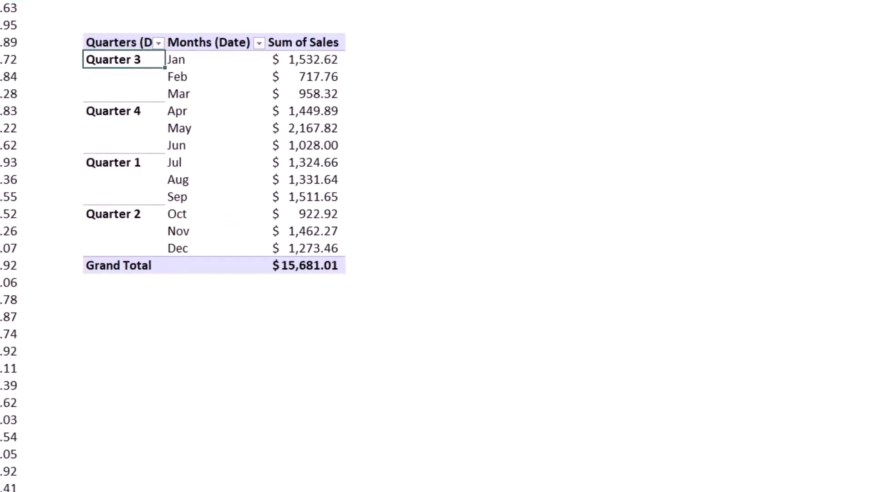
# Step: Move Quarter 2 to the beginning of the Quarters field, followed by Quarter 1, so the rows run in fiscal order
pyautogui.click(127, 213)
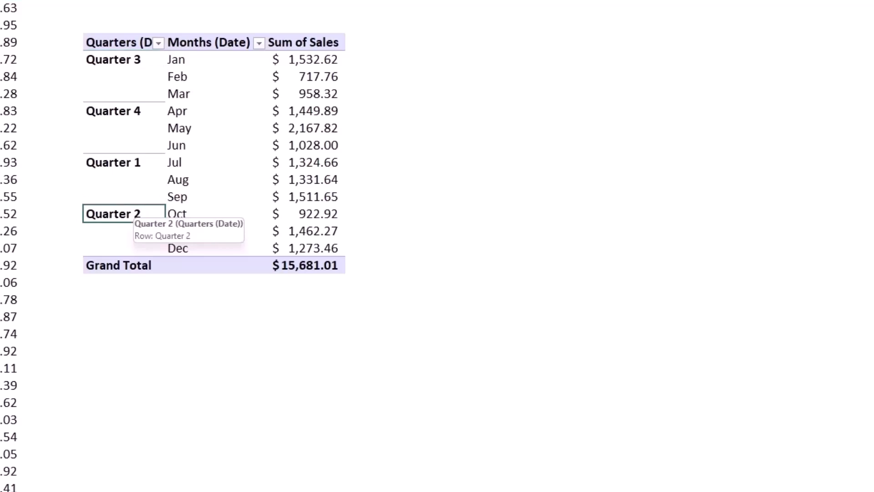
pyautogui.rightClick(122, 214)
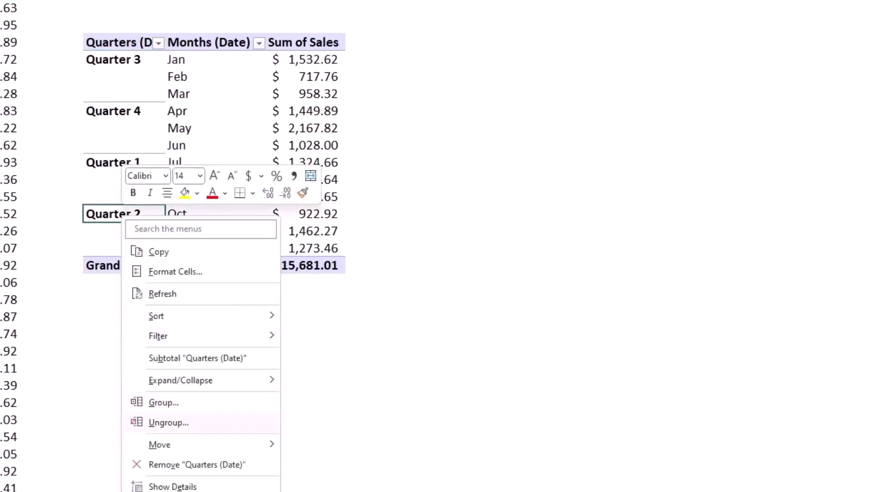
pyautogui.moveTo(159, 444)
pyautogui.click(355, 398)
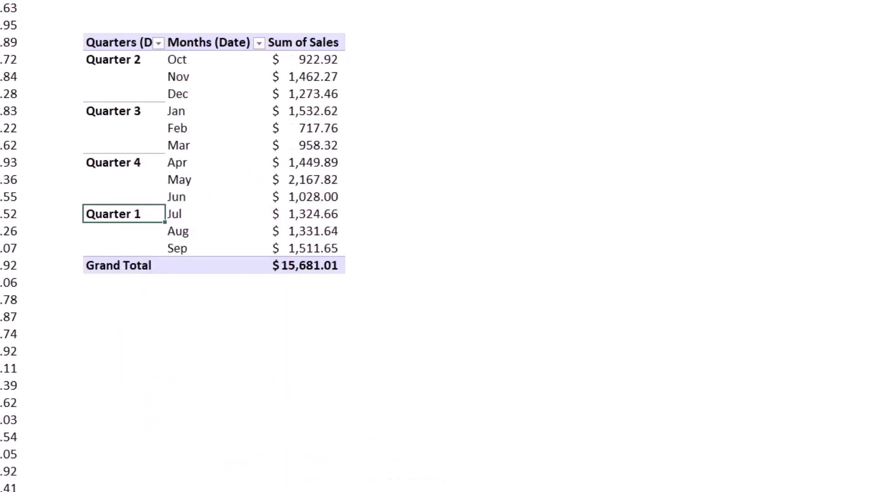
pyautogui.rightClick(130, 218)
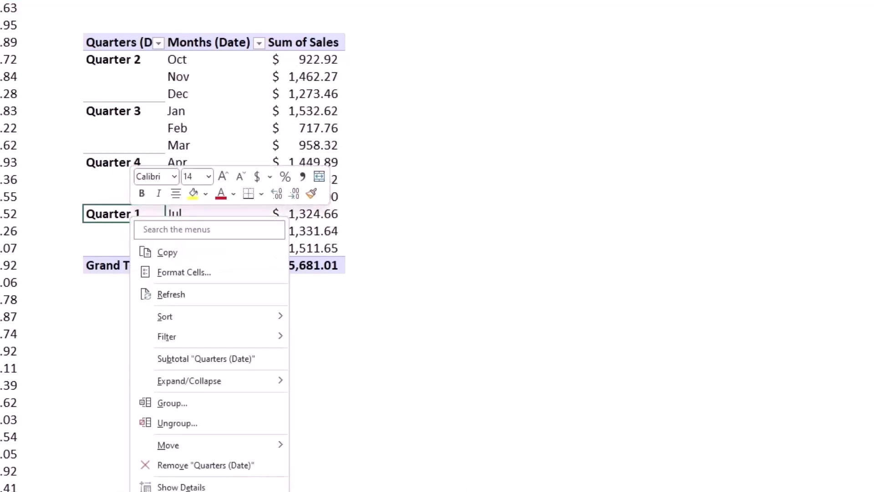
pyautogui.moveTo(168, 445)
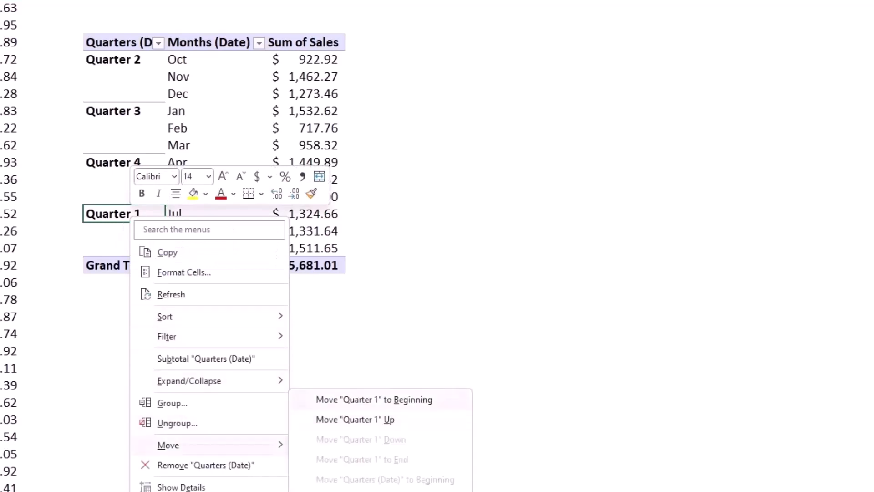
pyautogui.click(365, 399)
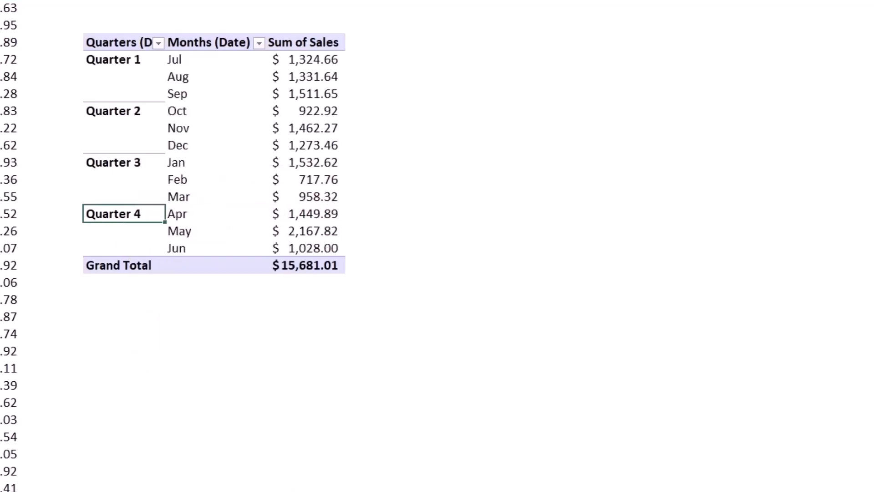
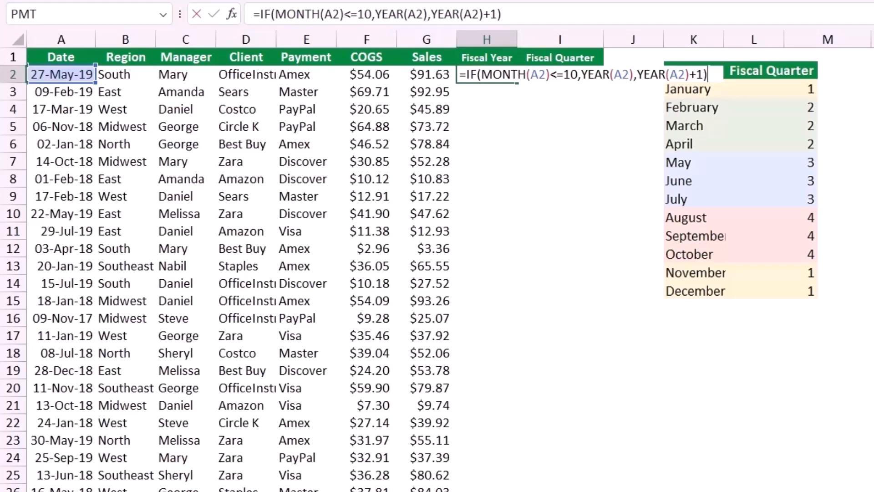
# Step: Enter =IF(MONTH(A2)<=10,YEAR(A2),YEAR(A2)+1) for Fiscal Year in H2 and =CHOOSE(MONTH(A2),1,2,2,2,3,3,3,4,4,4,1,1) for Fiscal Quarter in I2
pyautogui.press('Return')
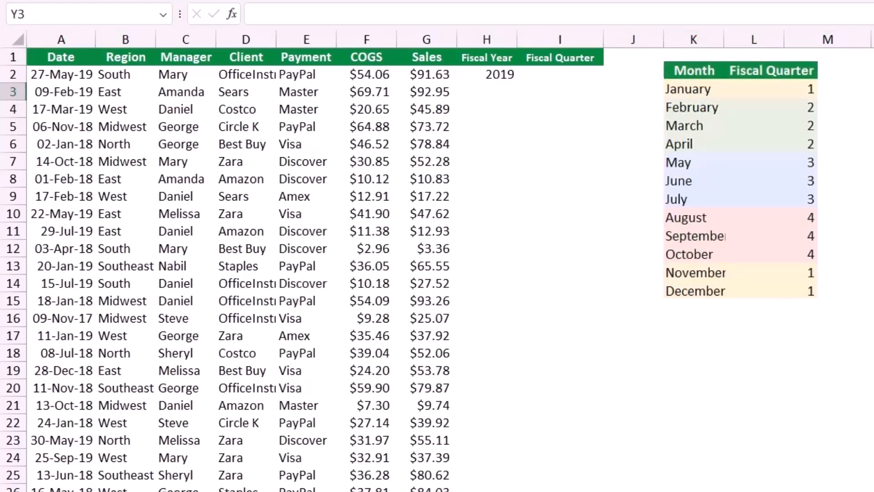
pyautogui.click(560, 74)
pyautogui.write('=CHOOSE(MONTH(A2),1,2,2,2,3,3,3,4,4,4,1,1)')
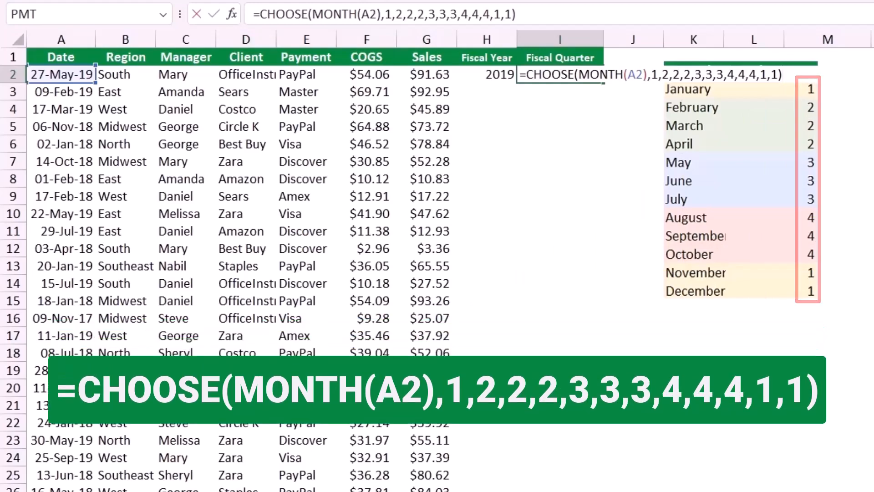
pyautogui.press('Return')
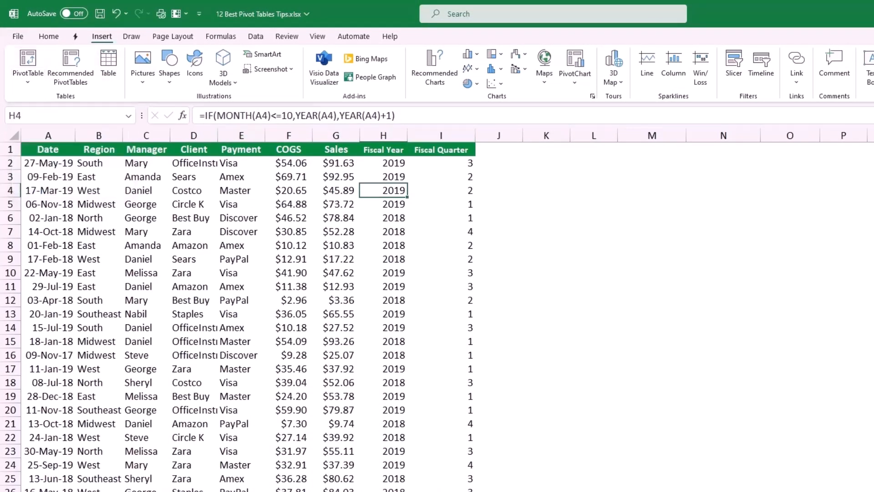
# Step: Insert a pivot table from NOV!$A$1:$I$300 on the existing worksheet at cell K5
pyautogui.click(27, 61)
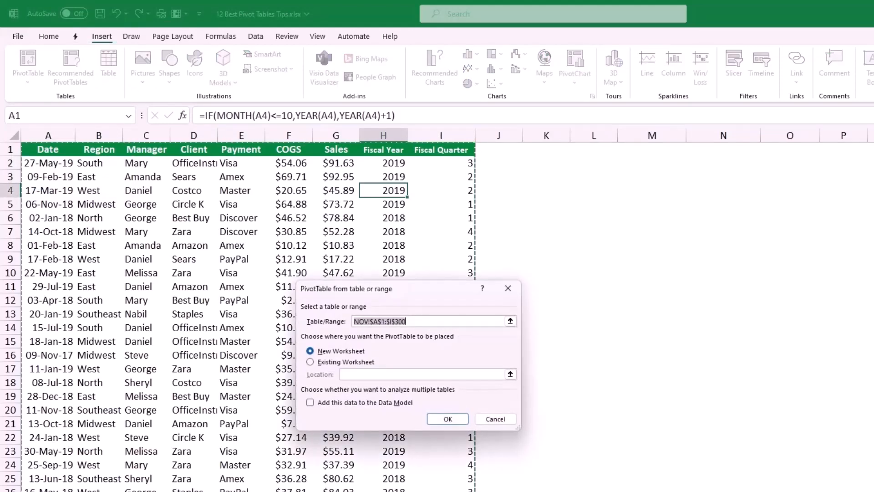
pyautogui.click(310, 362)
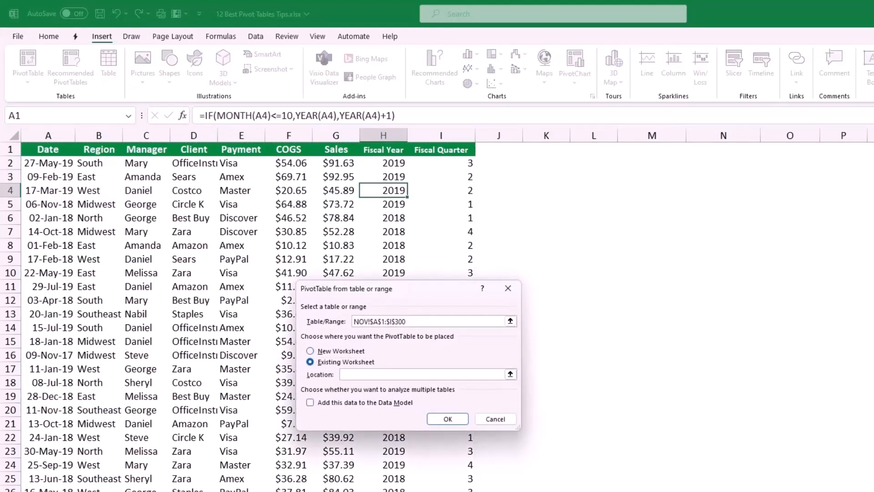
pyautogui.click(546, 205)
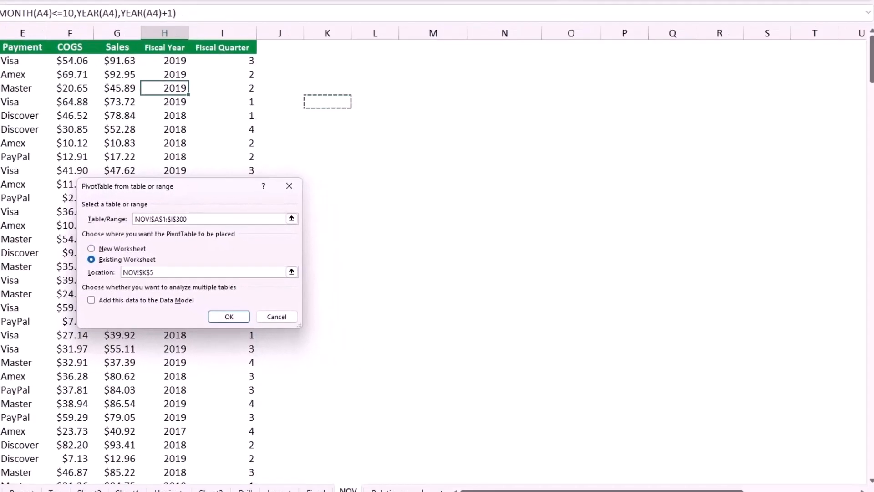
pyautogui.click(447, 419)
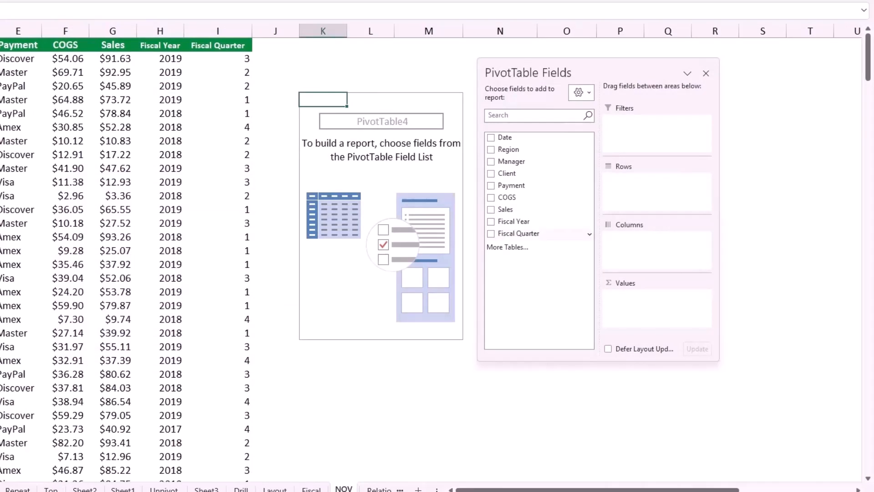
# Step: Add Fiscal Year, Fiscal Quarter and Date to the pivot table's Rows area, in that order
pyautogui.click(491, 222)
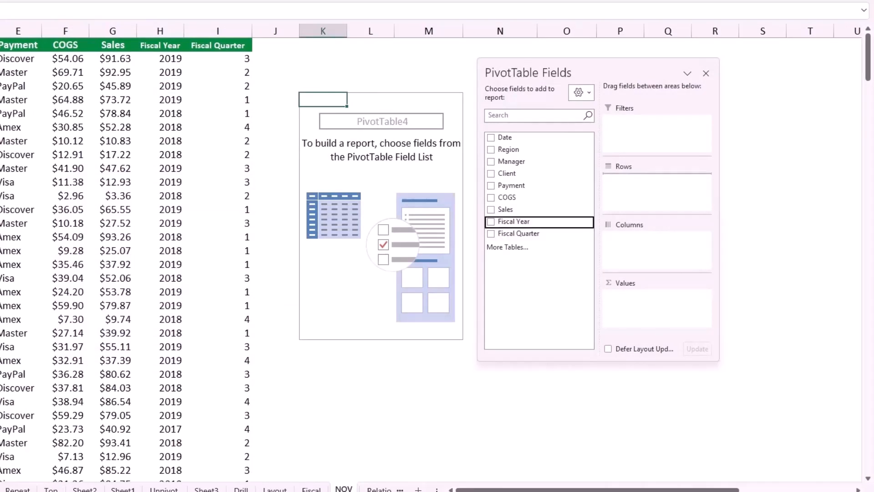
pyautogui.moveTo(519, 234); pyautogui.dragTo(640, 192)
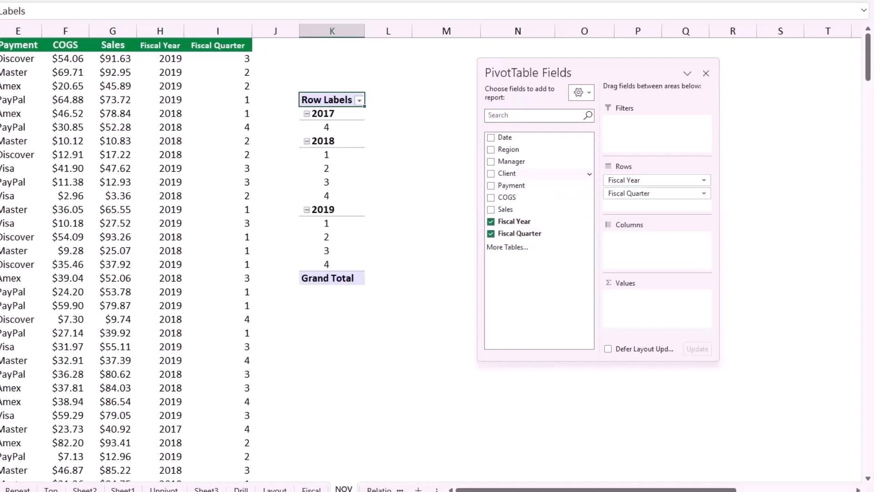
pyautogui.moveTo(506, 138); pyautogui.dragTo(640, 203)
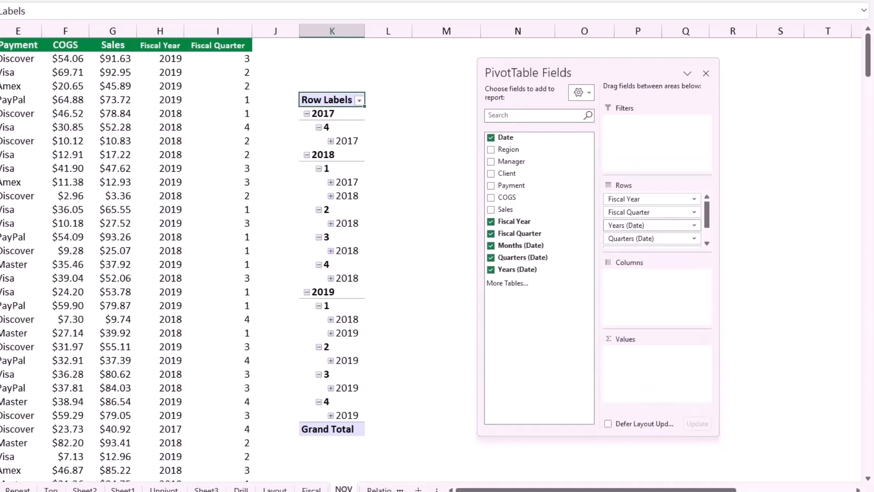
# Step: Remove Years (Date), Quarters (Date) and Date from Rows, and add Sales to Values before closing the field list
pyautogui.moveTo(651, 225); pyautogui.dragTo(560, 246)
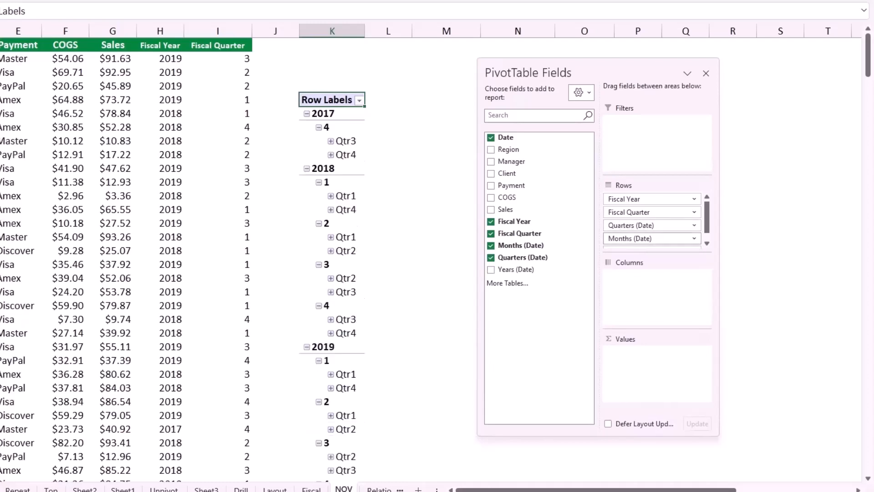
pyautogui.click(651, 225)
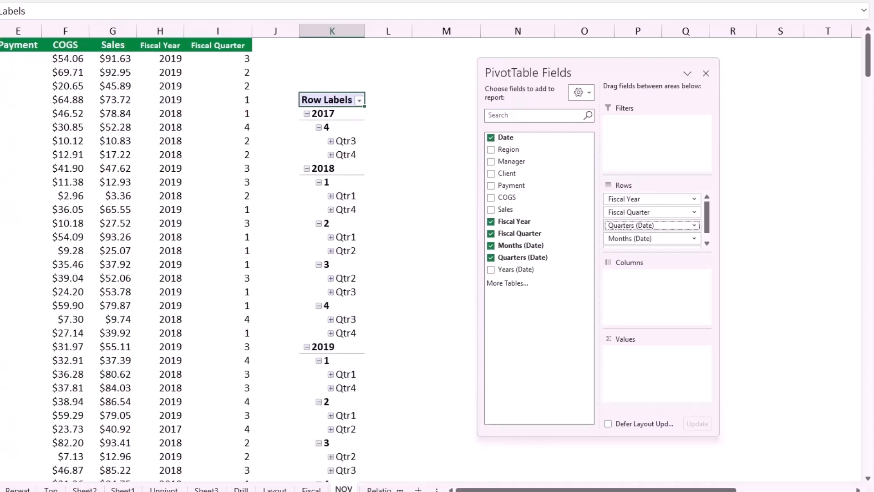
pyautogui.click(651, 239)
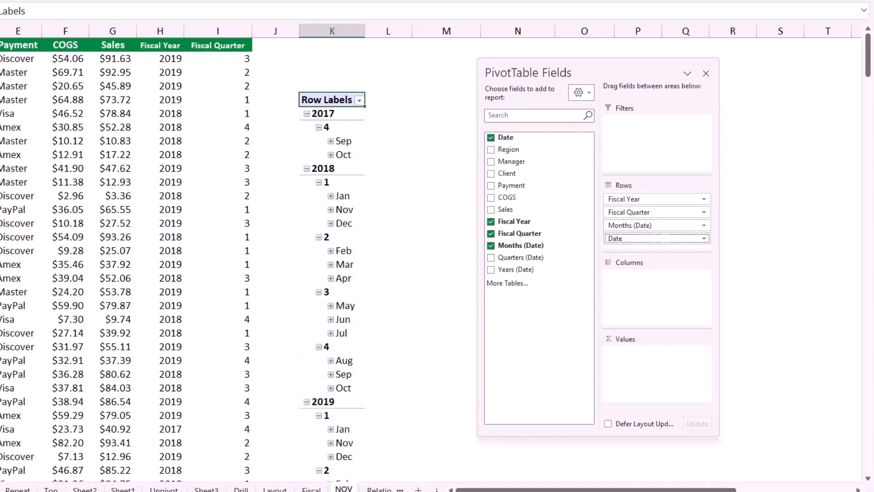
pyautogui.moveTo(651, 238); pyautogui.dragTo(542, 309)
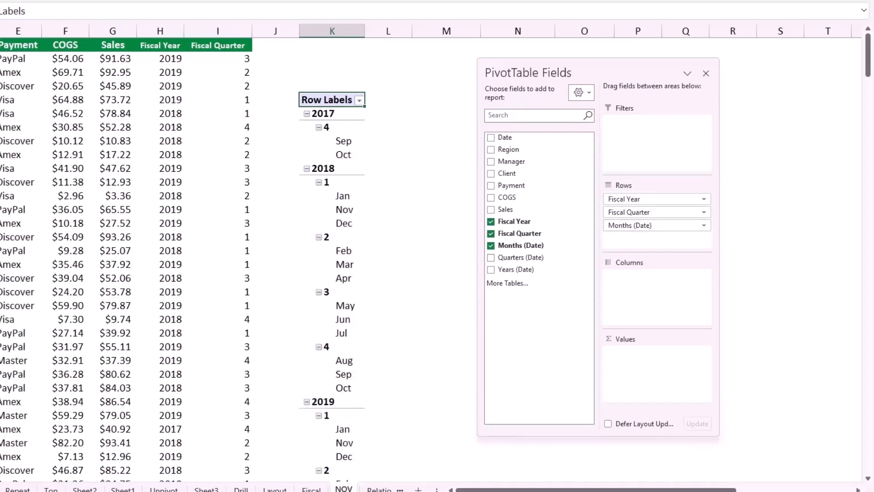
pyautogui.moveTo(506, 210); pyautogui.dragTo(647, 359)
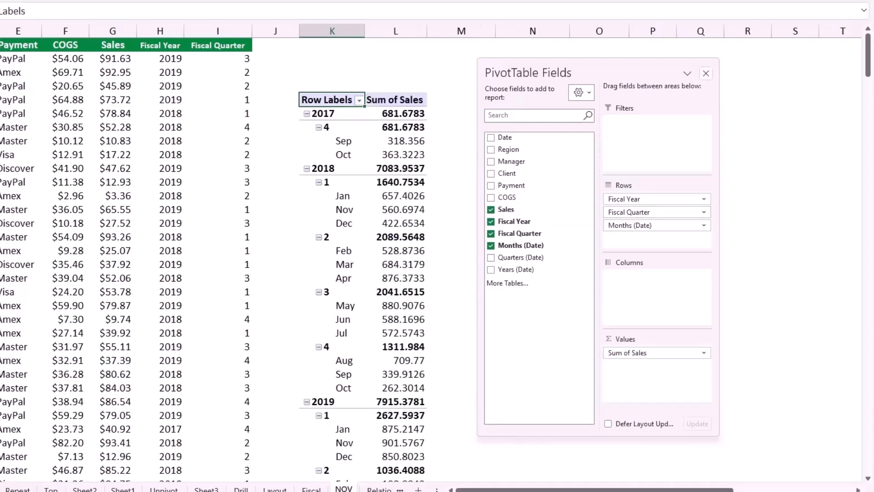
pyautogui.click(706, 74)
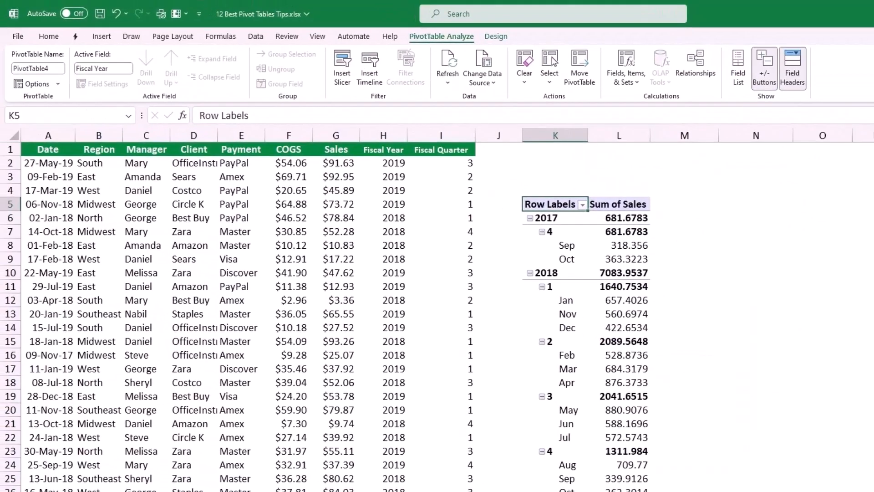
# Step: Show the fiscal pivot table in Tabular Form
pyautogui.click(496, 37)
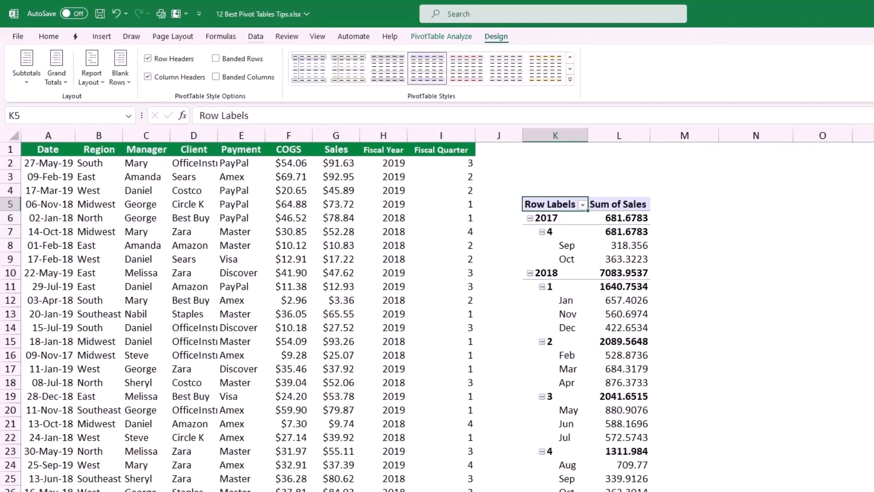
pyautogui.click(92, 69)
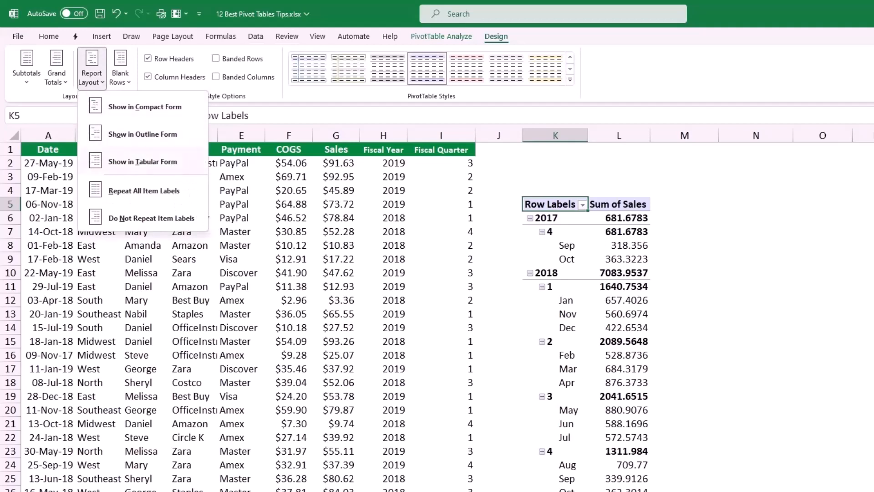
pyautogui.click(143, 162)
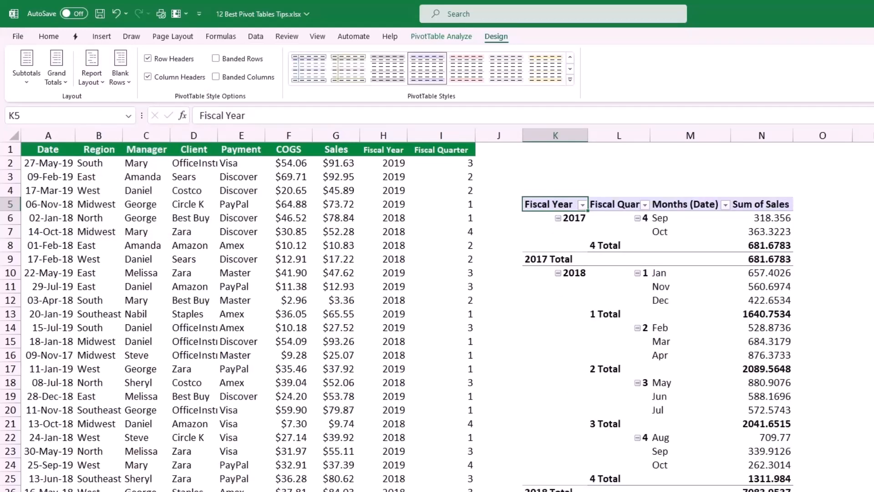
# Step: Turn off the fiscal pivot table's subtotals and hide its +/- expand and collapse buttons
pyautogui.click(26, 68)
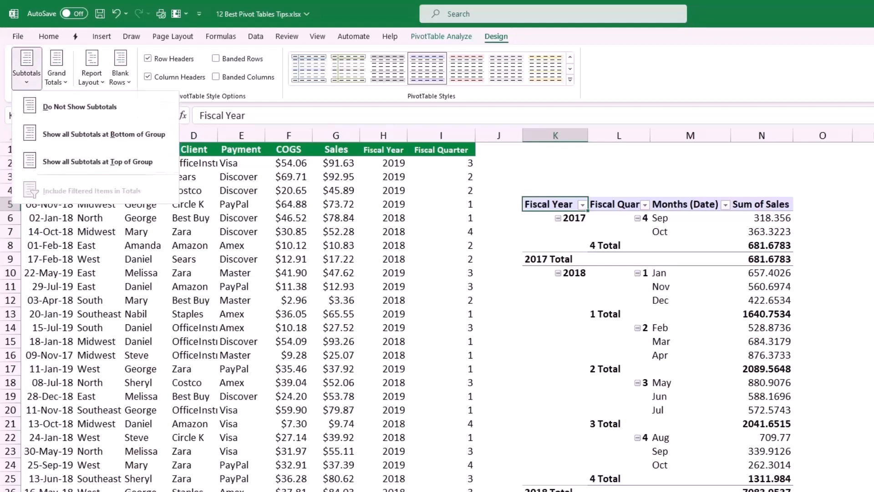
pyautogui.click(79, 106)
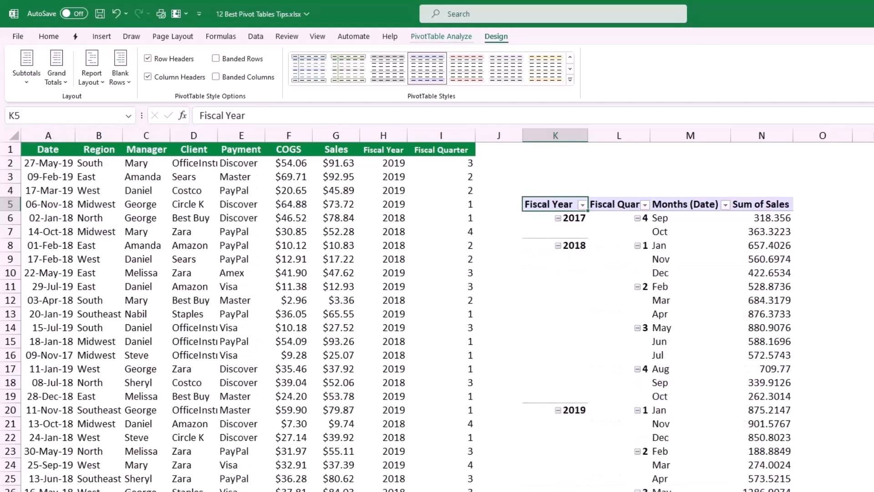
pyautogui.click(441, 36)
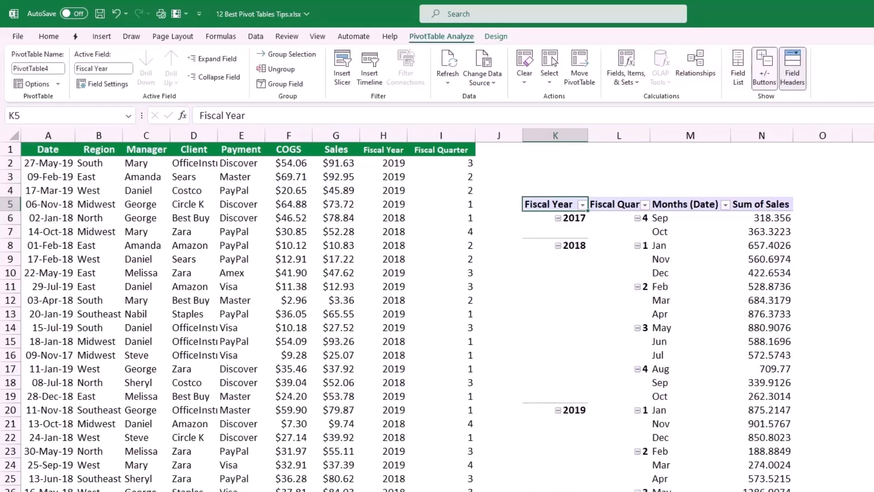
pyautogui.click(764, 67)
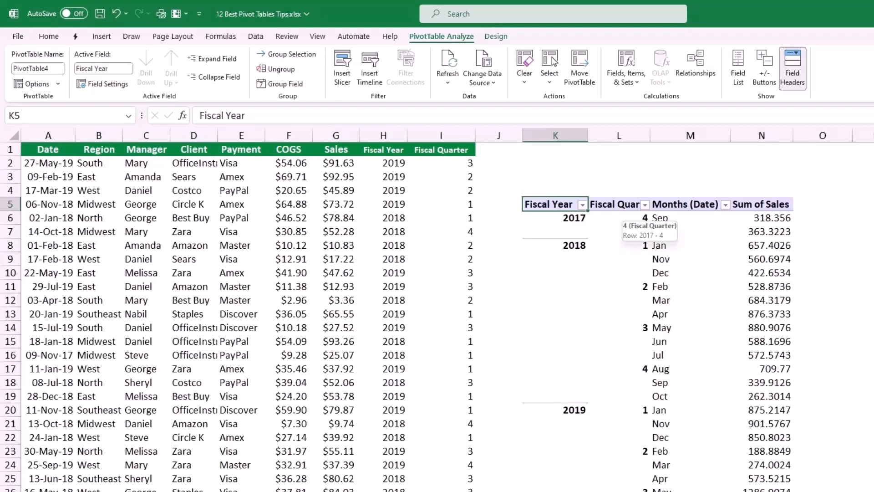
# Step: Apply the custom number format "Qtr "0 to the Fiscal Quarter labels in the pivot table
pyautogui.moveTo(619, 218); pyautogui.dragTo(619, 490)
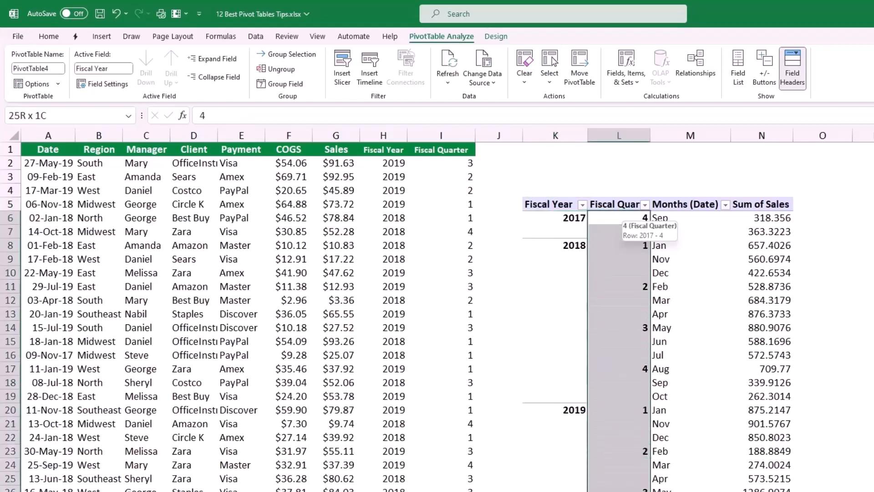
pyautogui.rightClick(612, 245)
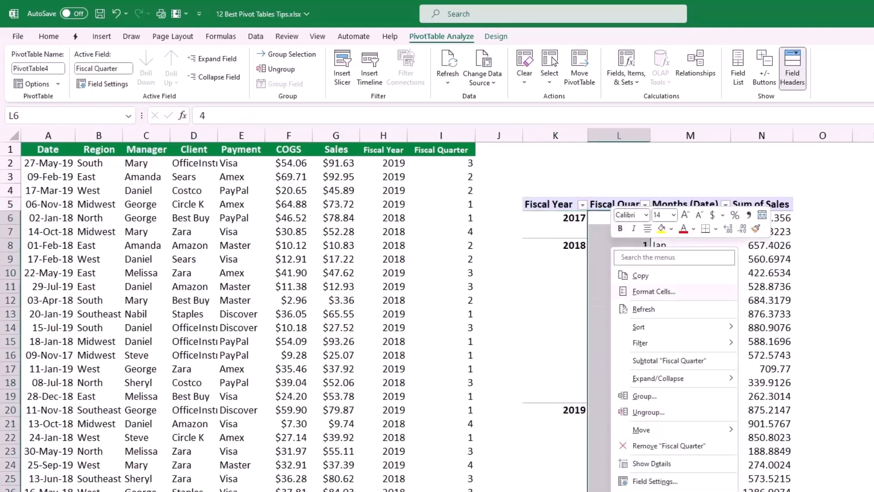
pyautogui.click(654, 292)
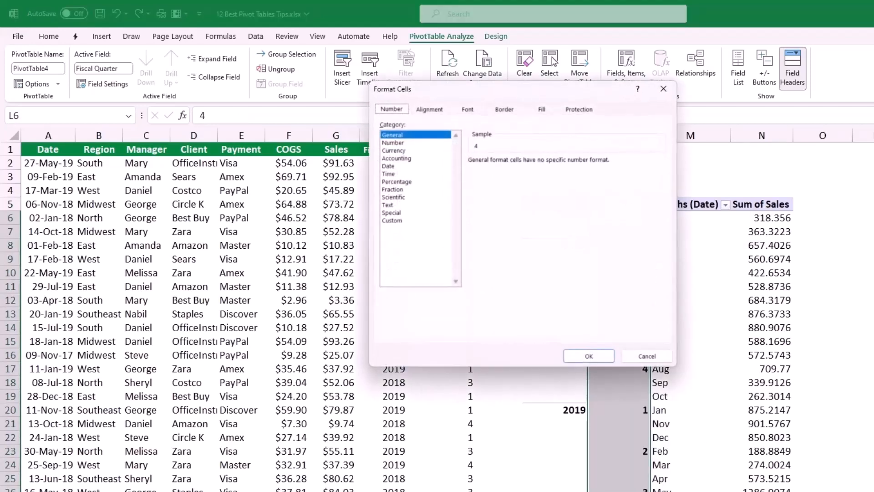
pyautogui.click(392, 220)
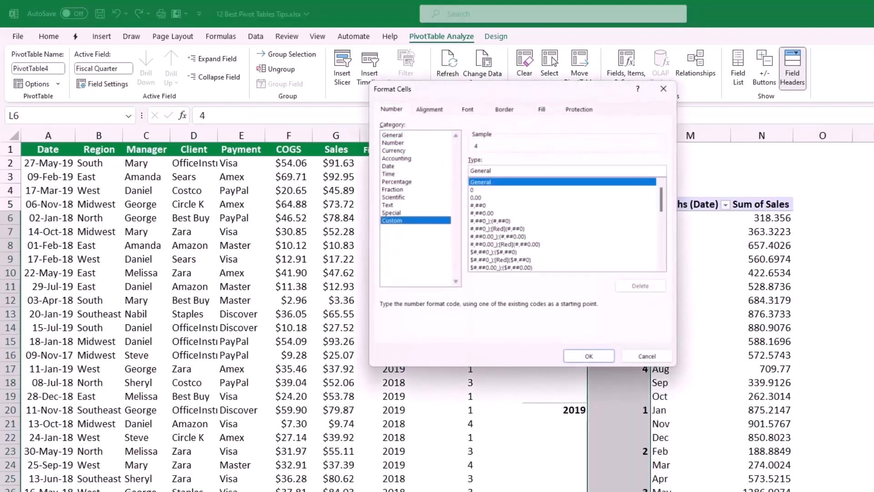
pyautogui.doubleClick(481, 170)
pyautogui.write('"Q')
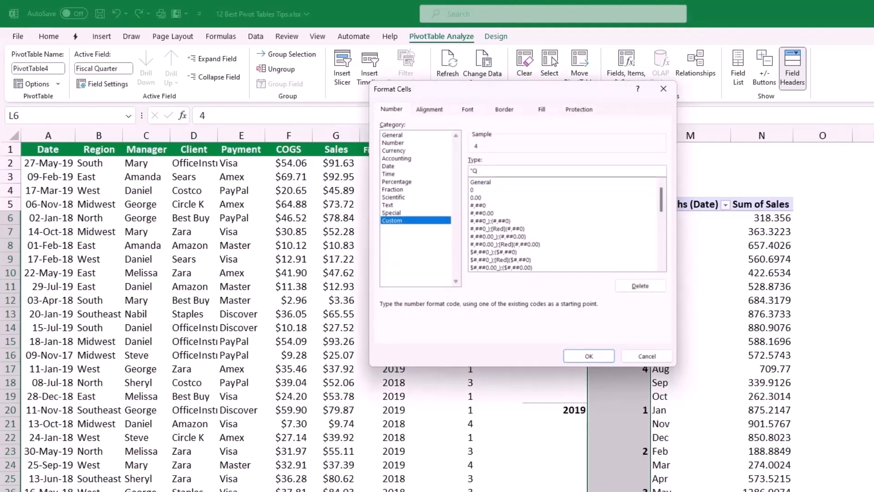
pyautogui.write('tr "0')
pyautogui.press('Return')
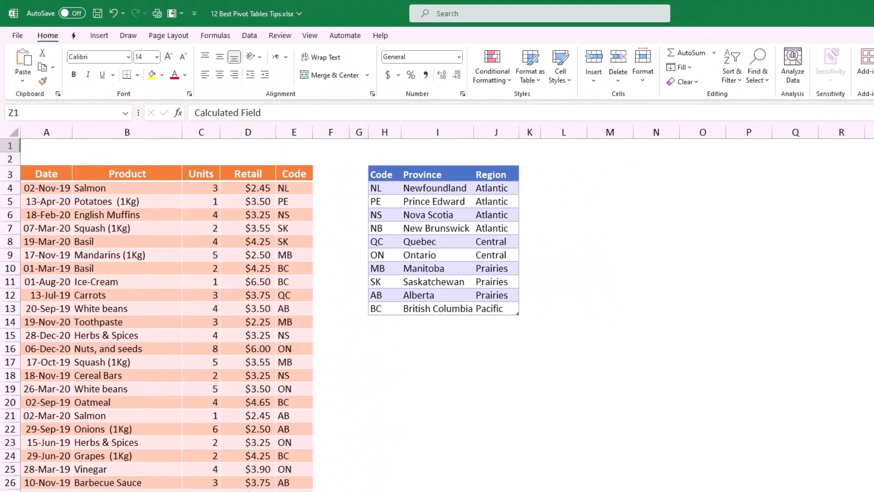
# Step: Start a new table relationship with ProductT as the table and ProvincesT as the related table
pyautogui.click(250, 35)
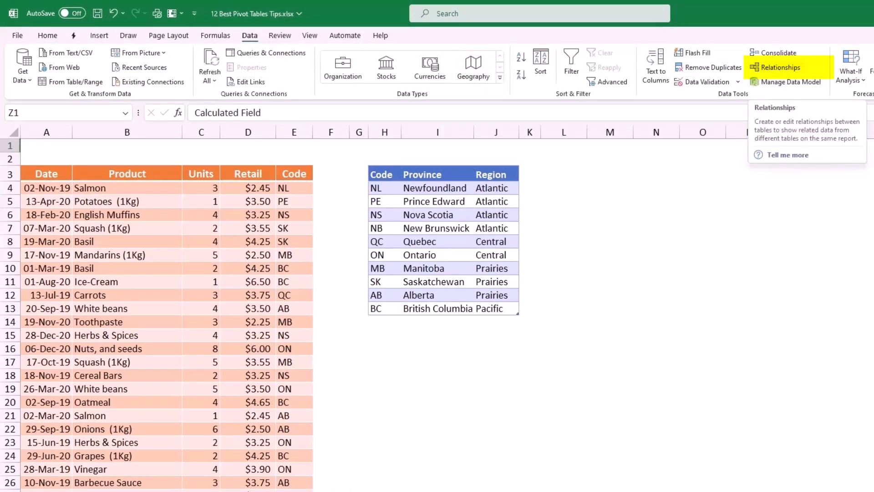
pyautogui.click(780, 67)
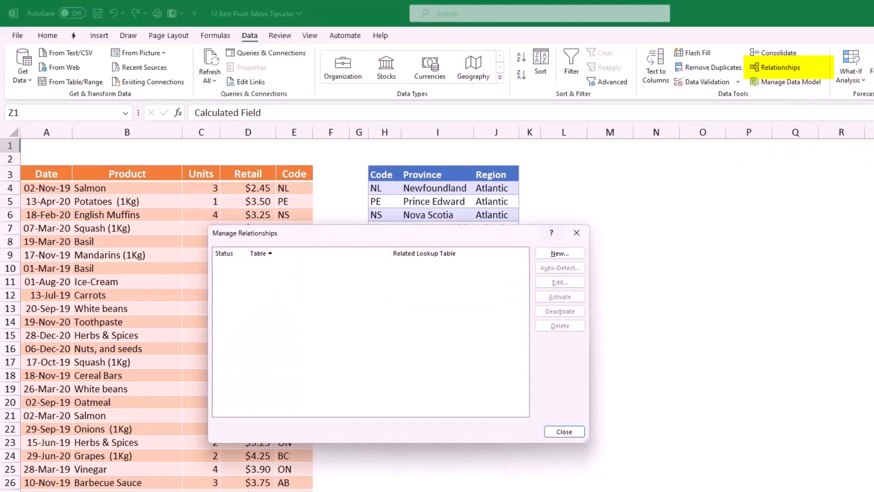
pyautogui.press('Return')
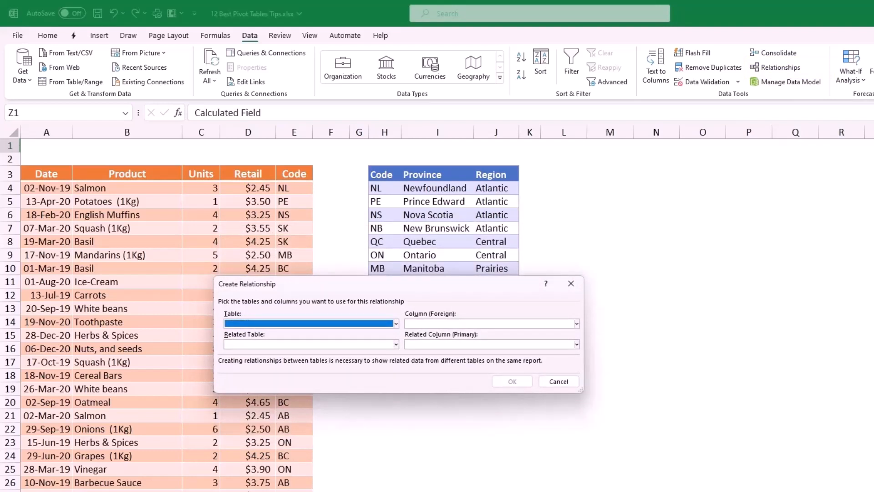
pyautogui.hotkey('alt', 'Down')
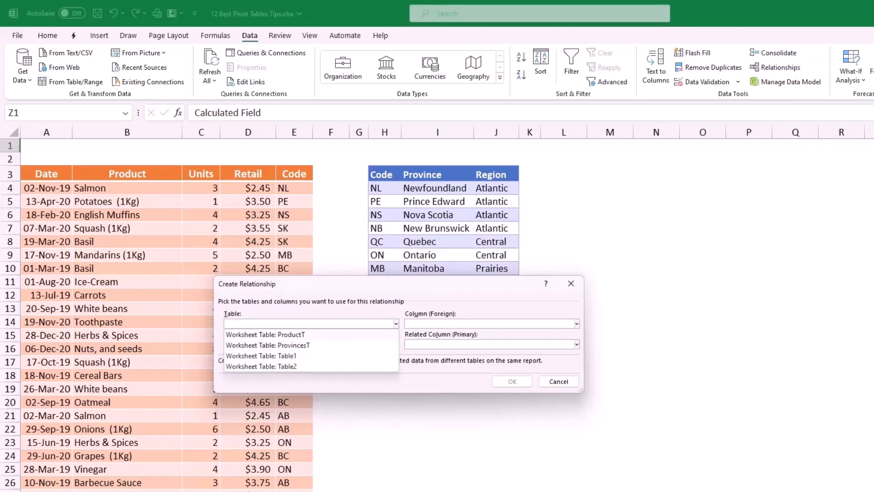
pyautogui.press('Down')
pyautogui.press('Return')
pyautogui.press('Tab')
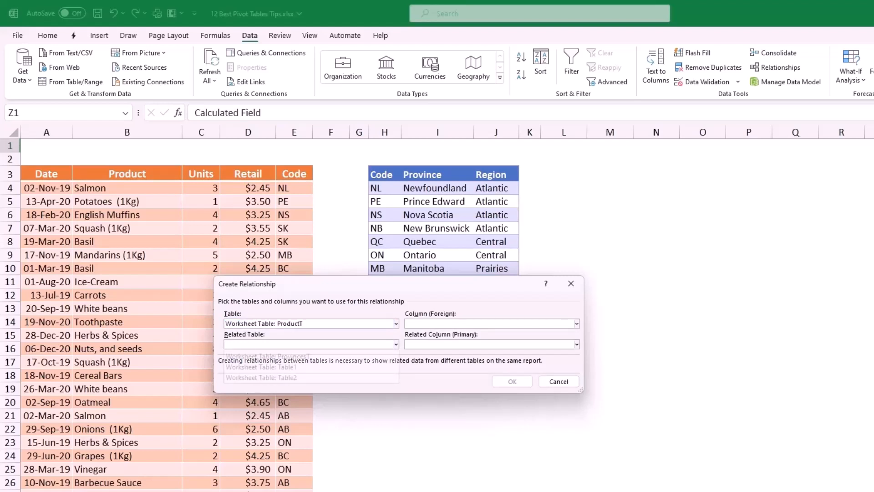
pyautogui.hotkey('alt', 'Down')
pyautogui.press('Down')
pyautogui.press('Down')
pyautogui.press('Return')
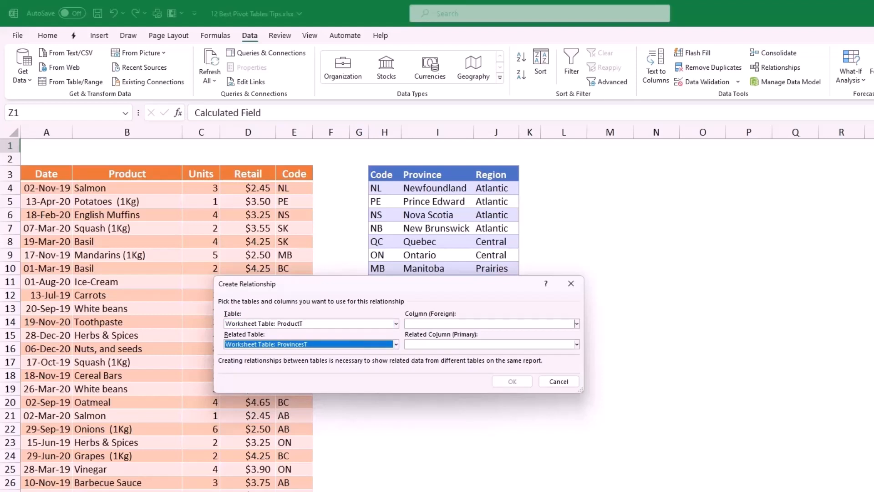
# Step: Link the two tables through Code as both foreign and primary column, create the relationship and close the relationship manager
pyautogui.press('Tab')
pyautogui.hotkey('alt', 'Down')
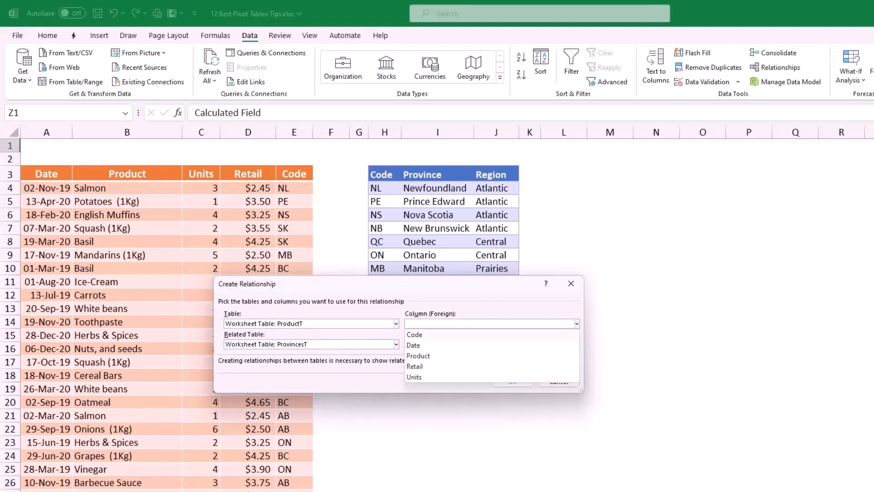
pyautogui.press('Down')
pyautogui.press('Return')
pyautogui.press('Tab')
pyautogui.hotkey('alt', 'Down')
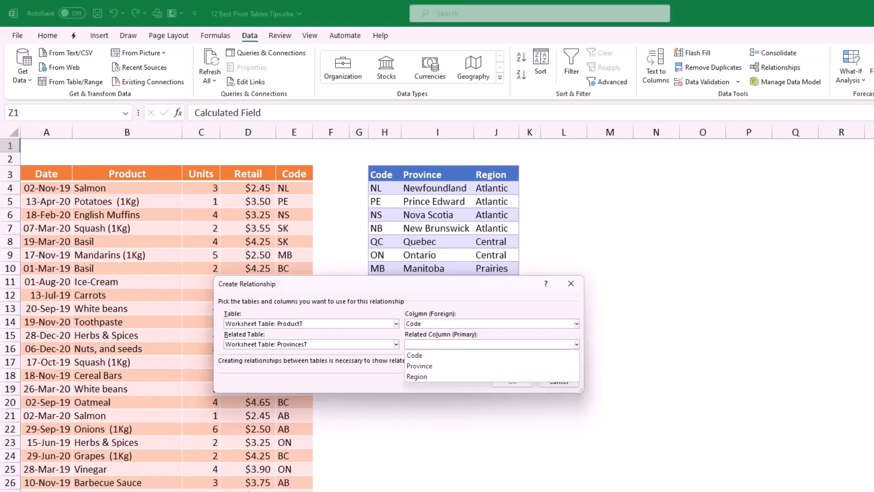
pyautogui.press('Down')
pyautogui.press('Return')
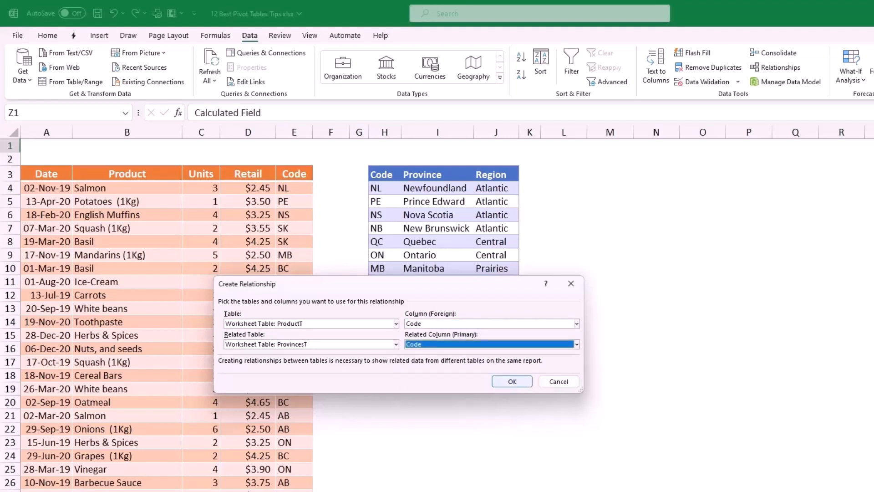
pyautogui.press('Return')
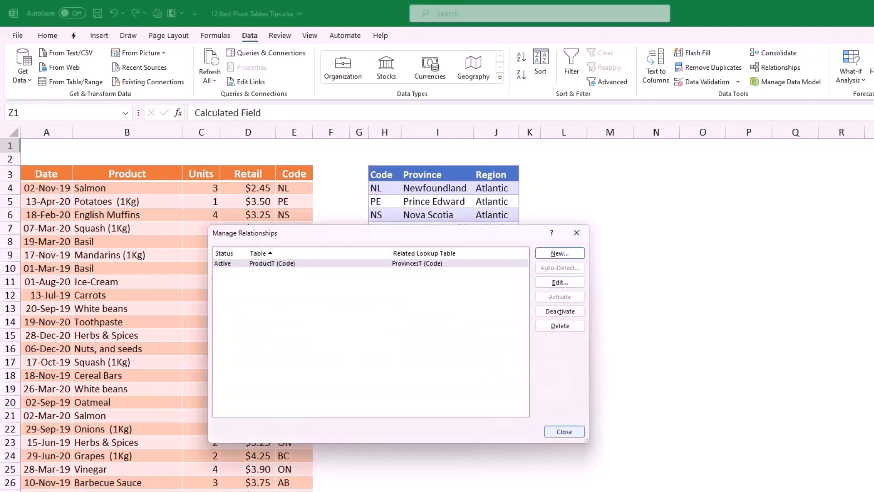
pyautogui.click(565, 431)
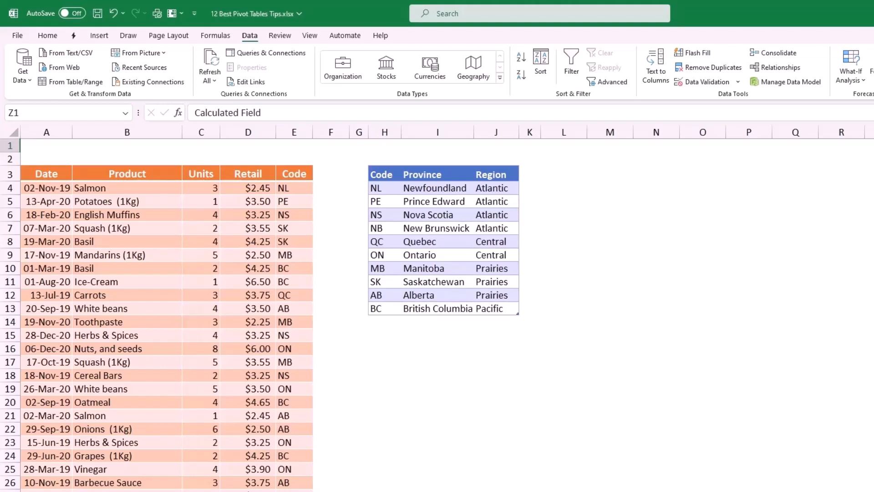
# Step: Insert a pivot table from the Data Model at cell I17 of the existing worksheet, with Region from ProvincesT in Rows
pyautogui.click(437, 362)
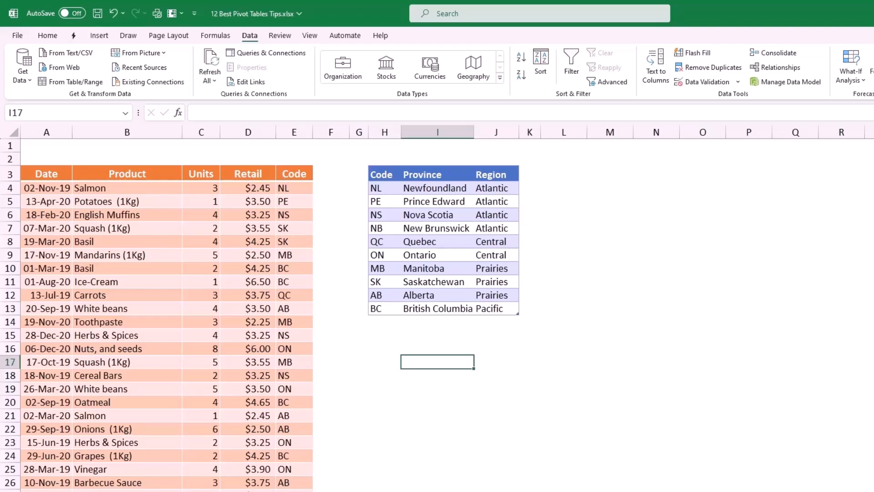
pyautogui.click(100, 35)
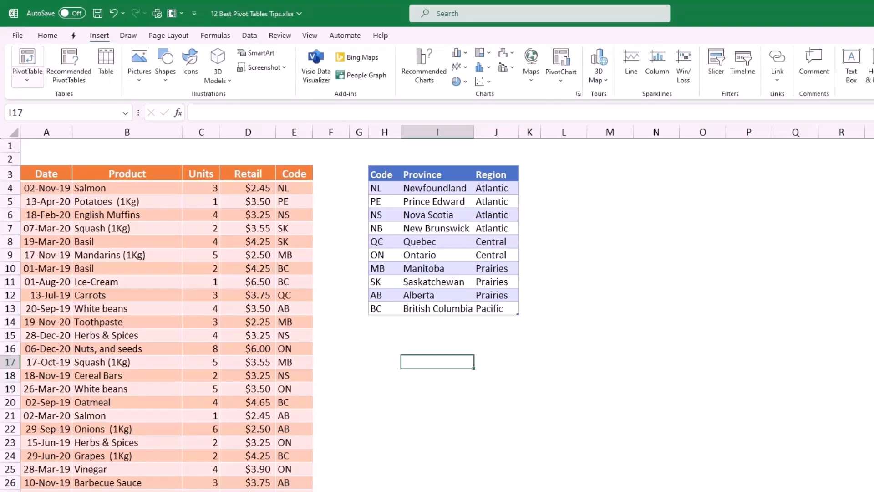
pyautogui.hotkey('alt', 'n')
pyautogui.press('v')
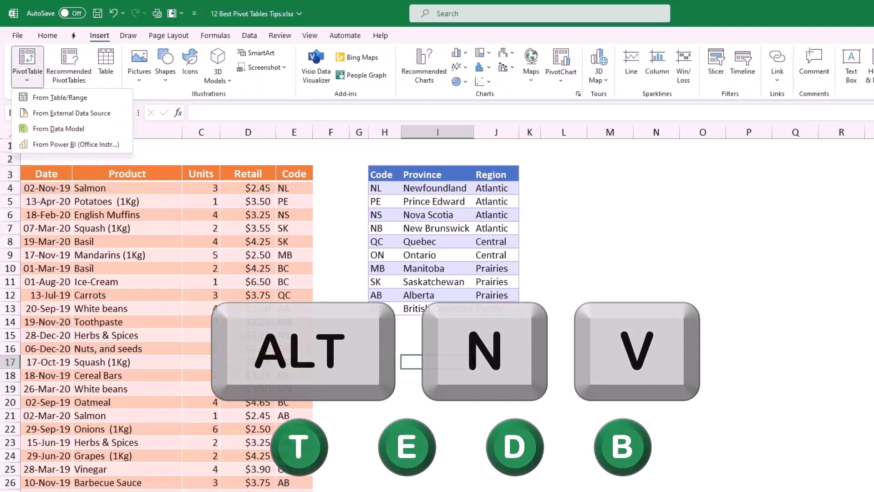
pyautogui.press('d')
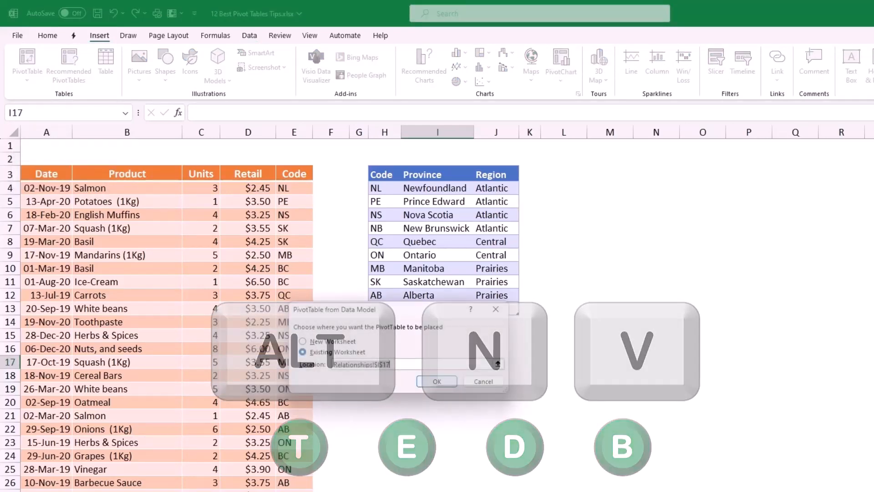
pyautogui.press('Return')
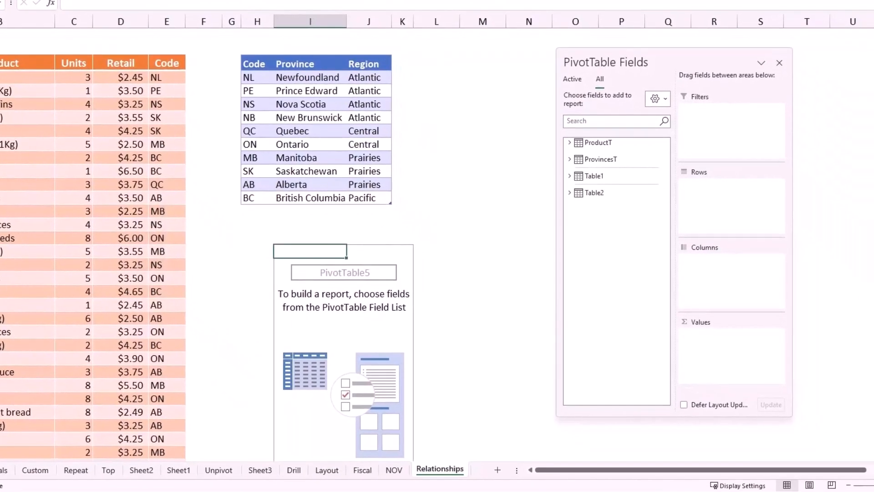
pyautogui.click(569, 159)
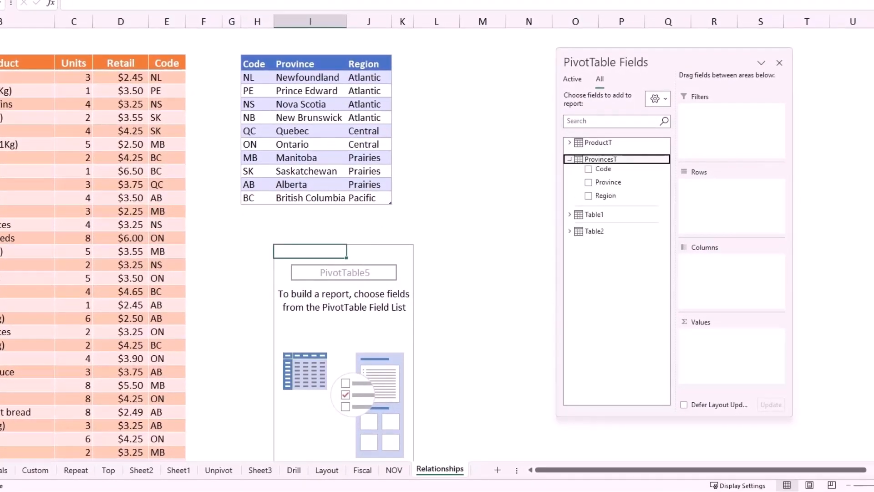
pyautogui.moveTo(606, 196); pyautogui.dragTo(726, 199)
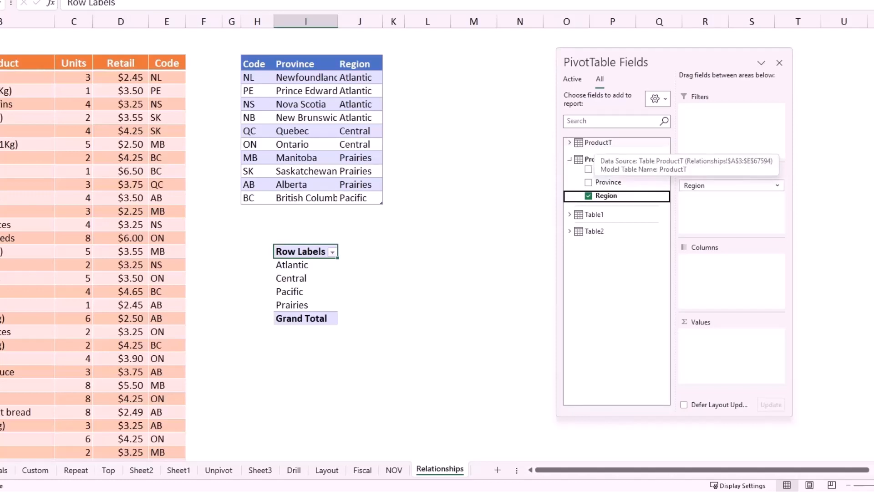
# Step: Start a new measure in the ProductT table and name it Revenue
pyautogui.rightClick(592, 142)
pyautogui.click(628, 151)
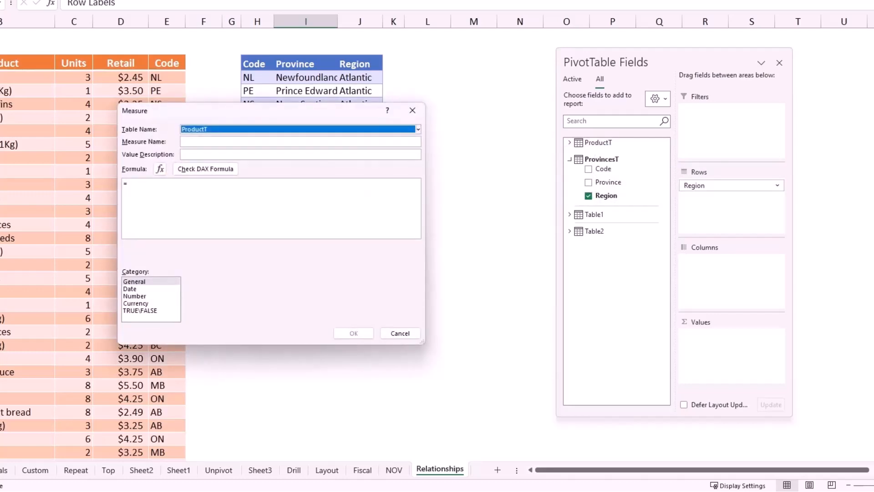
pyautogui.moveTo(255, 111); pyautogui.dragTo(409, 109)
pyautogui.press('Tab')
pyautogui.write('Revenue')
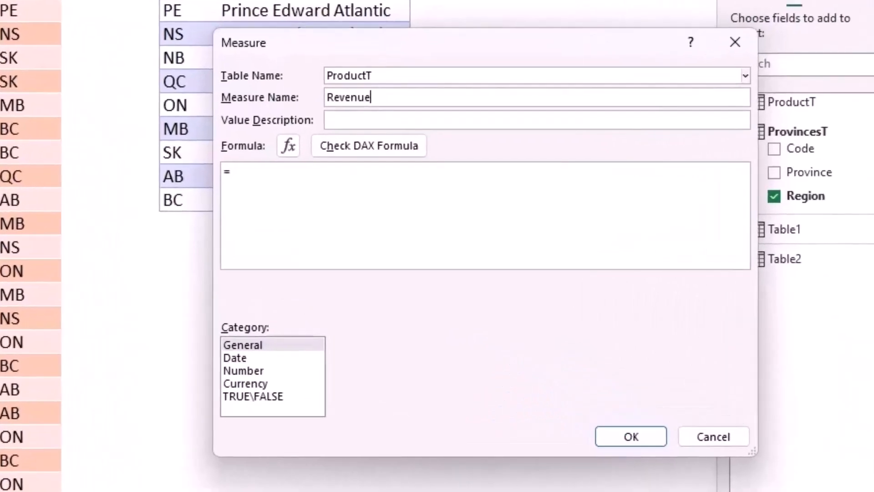
# Step: Give the measure the formula =SUMX(ProductT,[Units]*[Retail]) and the Currency format, and save it
pyautogui.click(282, 182)
pyautogui.write('Sumx')
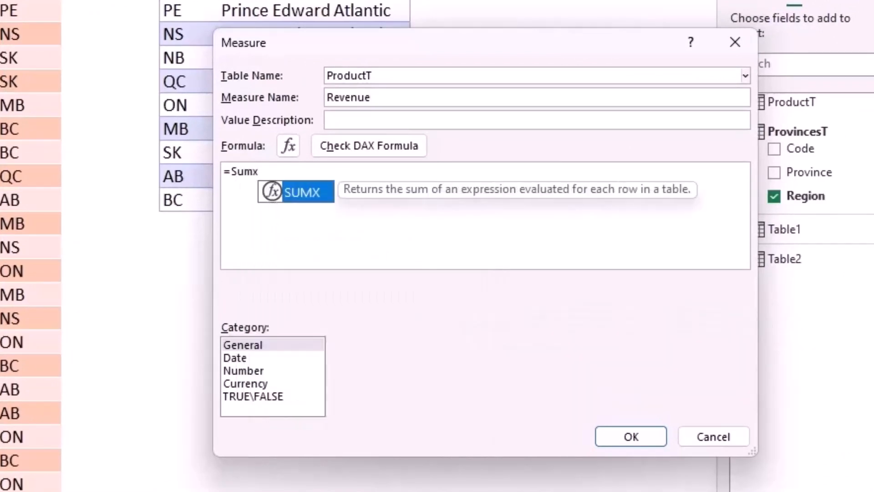
pyautogui.press('Tab')
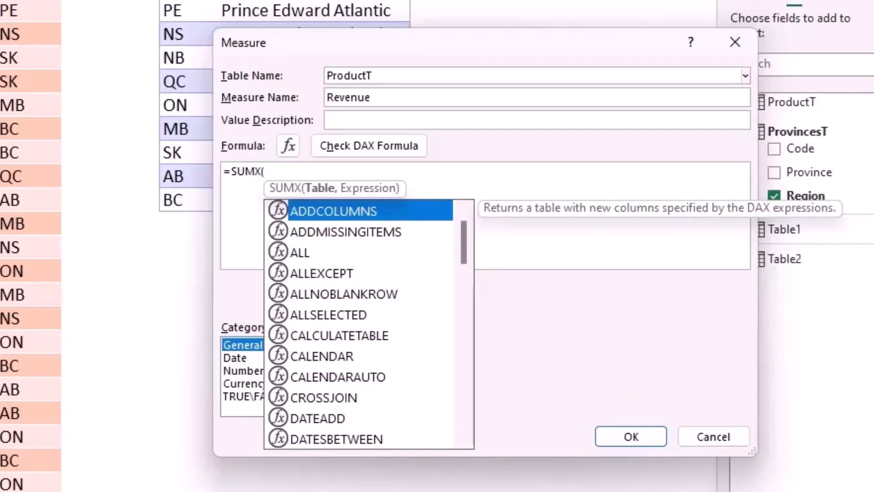
pyautogui.write('Product')
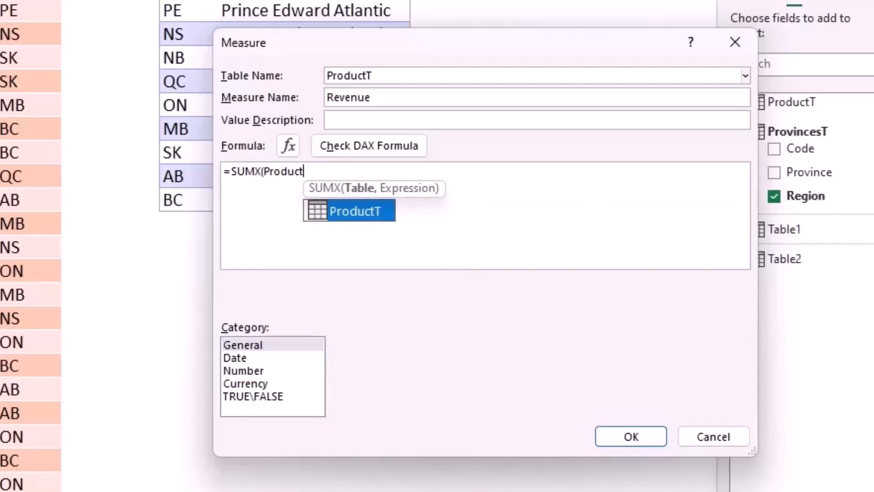
pyautogui.write('T')
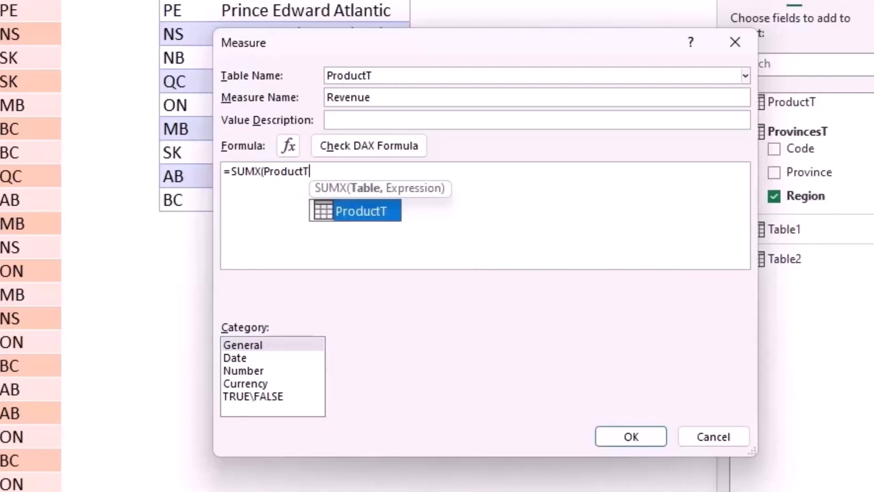
pyautogui.write(',')
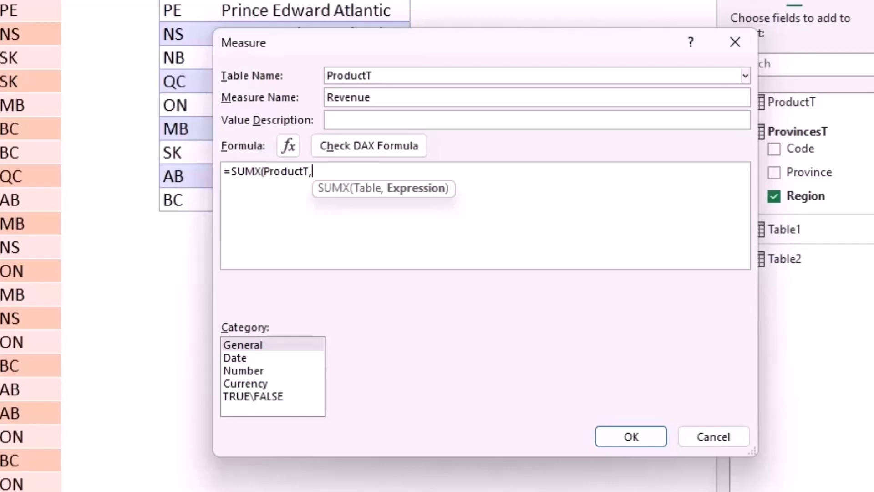
pyautogui.write('[')
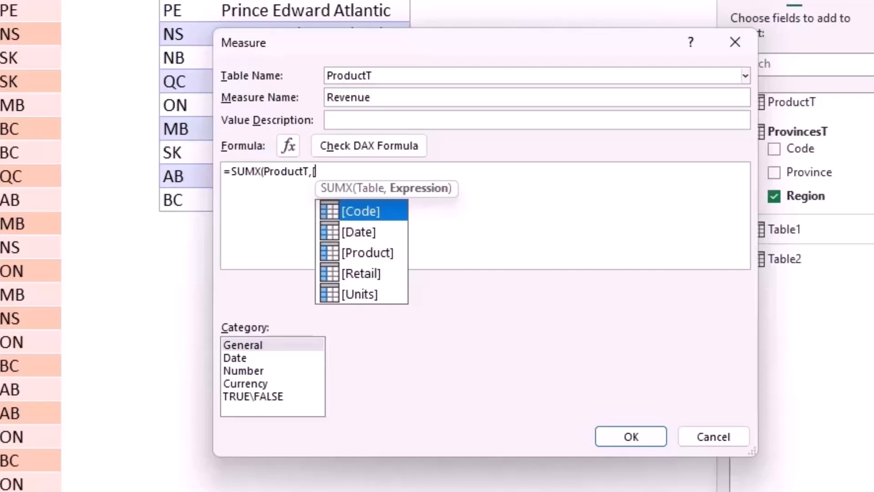
pyautogui.write('Units]')
pyautogui.press('Tab')
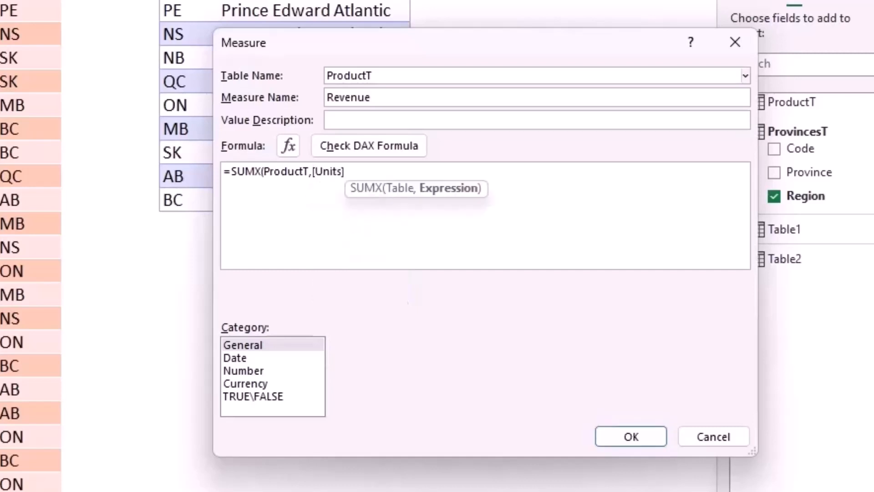
pyautogui.write('*[')
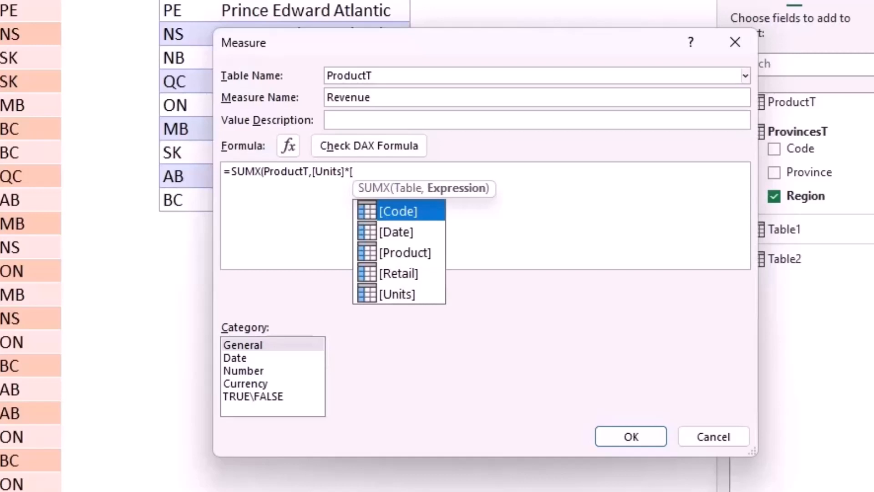
pyautogui.write('Retail])')
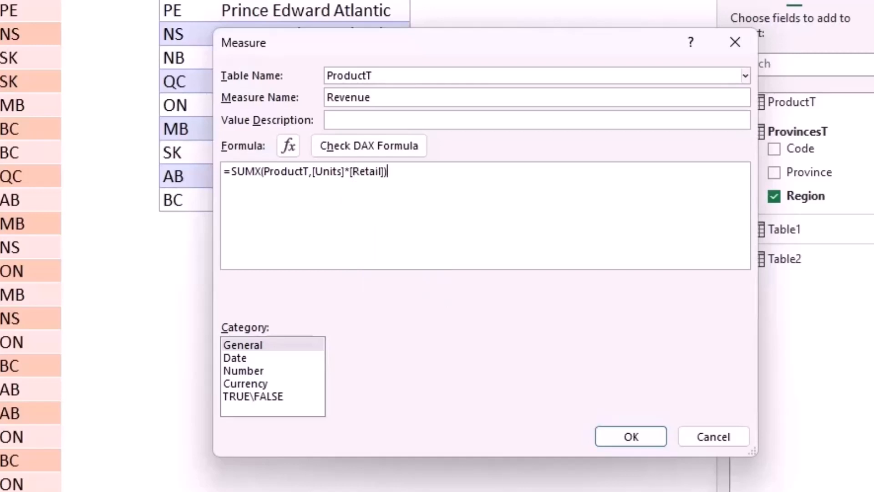
pyautogui.click(245, 384)
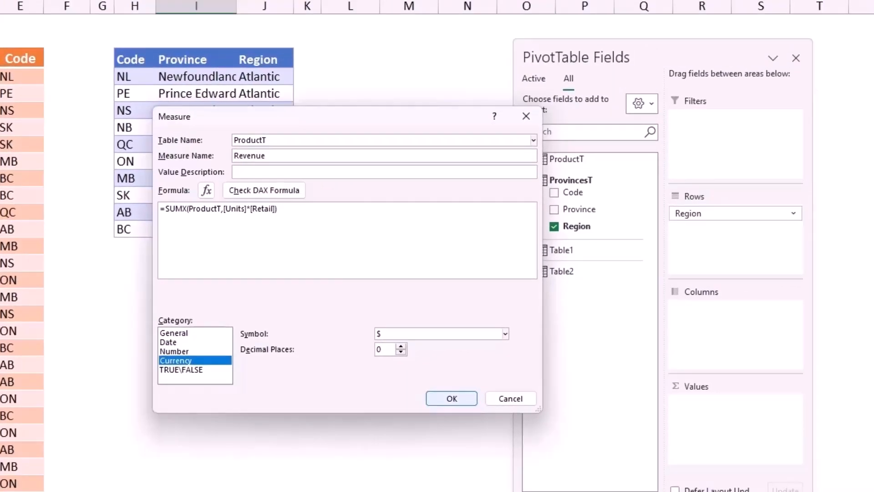
pyautogui.click(591, 428)
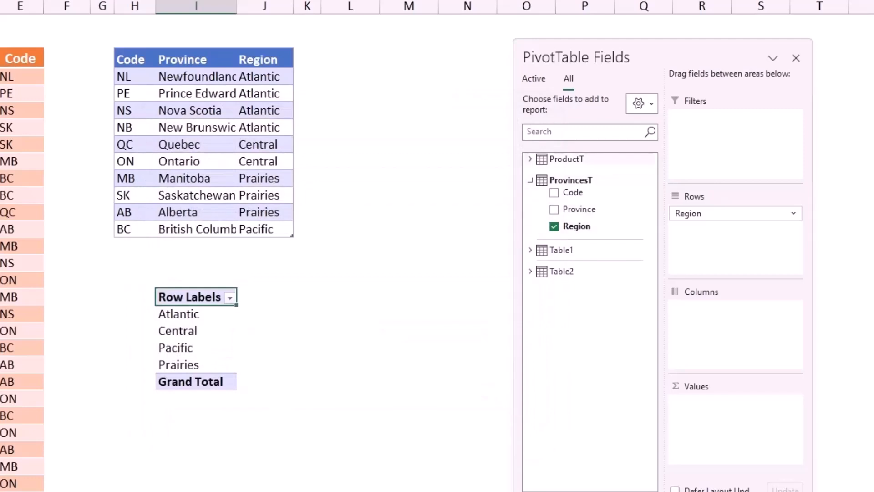
# Step: Collapse ProvincesT in the field list and add the Revenue measure from ProductT to Values
pyautogui.click(530, 180)
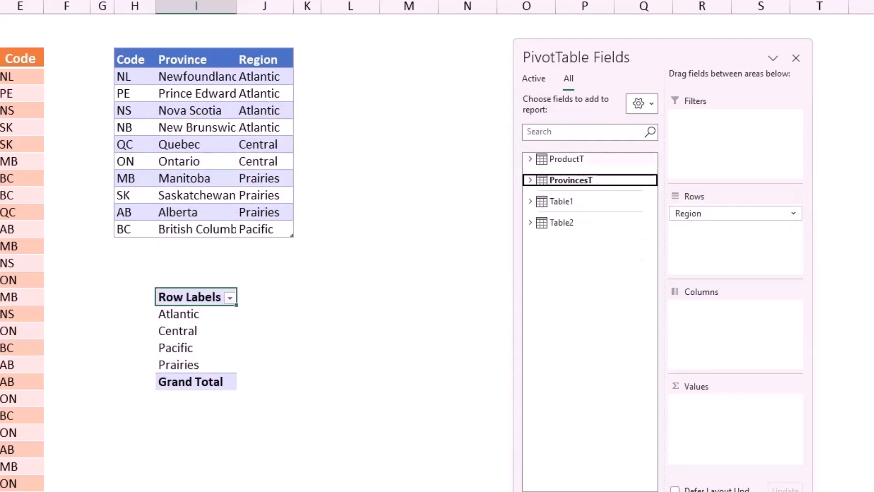
pyautogui.click(530, 159)
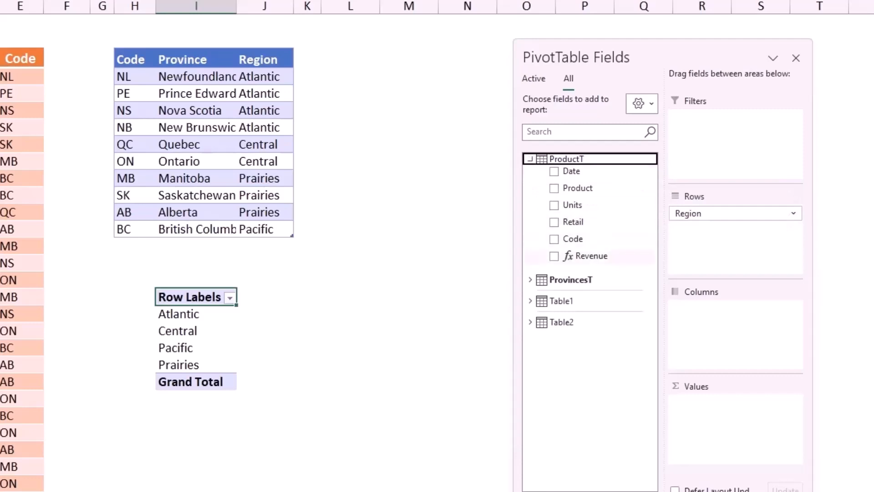
pyautogui.click(554, 256)
pyautogui.moveTo(591, 256); pyautogui.dragTo(735, 412)
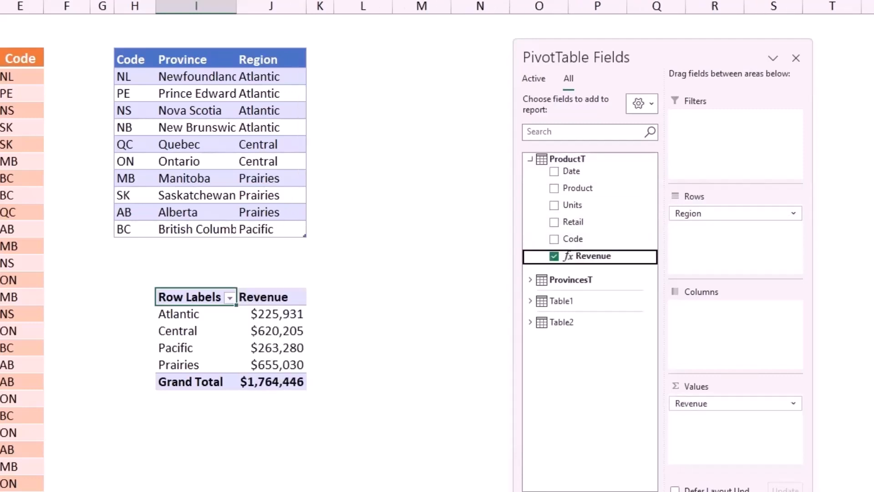